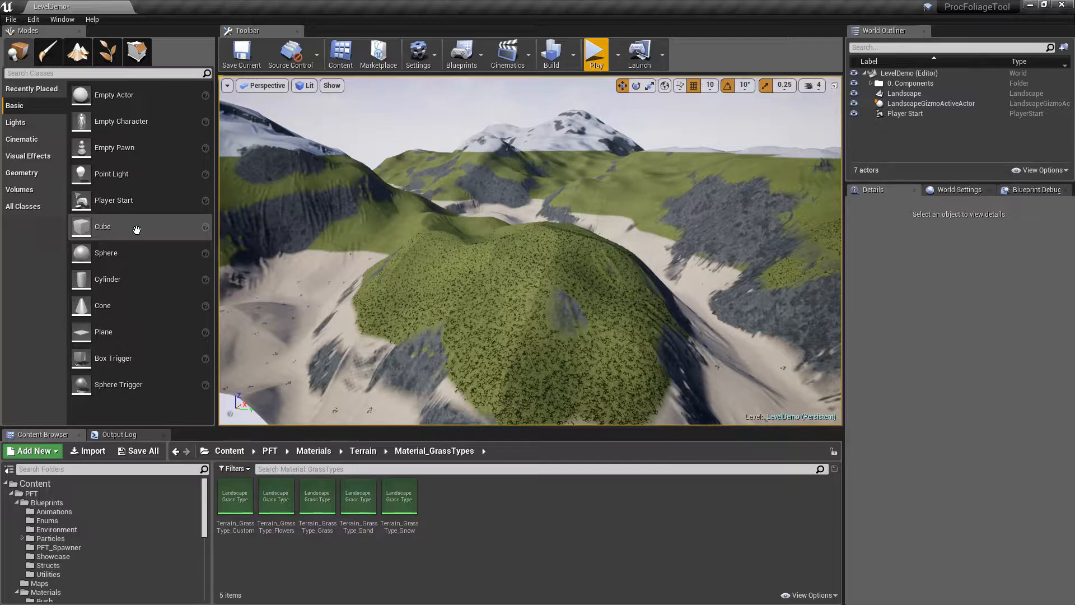
Examine the landscape's grassy hills and the sandy valley between them from the air and close to the ground.
right_drag(523, 139, 469, 169)
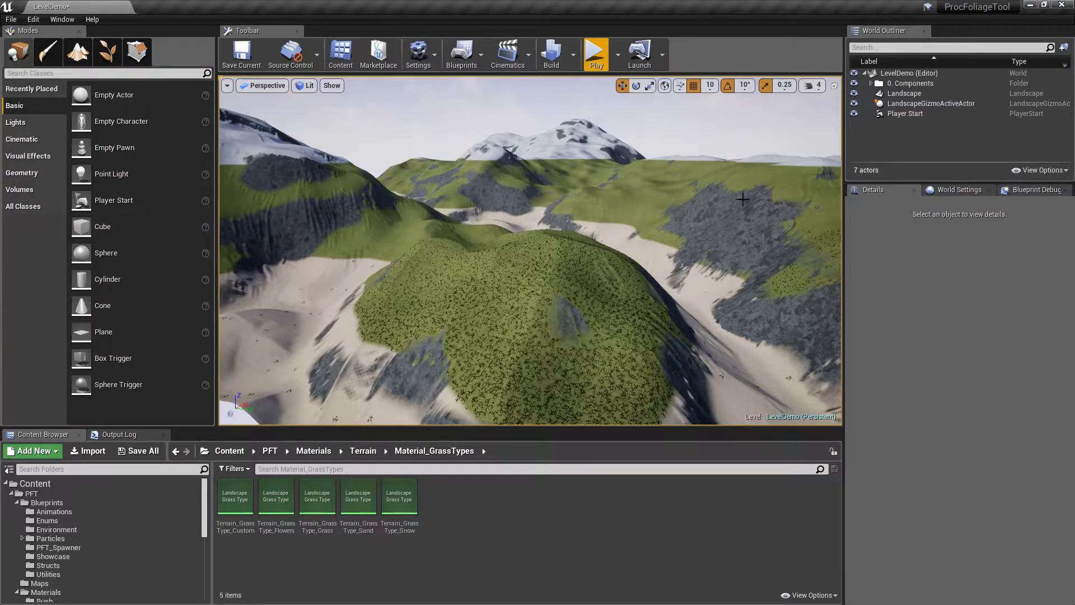
key(w)
right_drag(552, 254, 619, 269)
key(w)
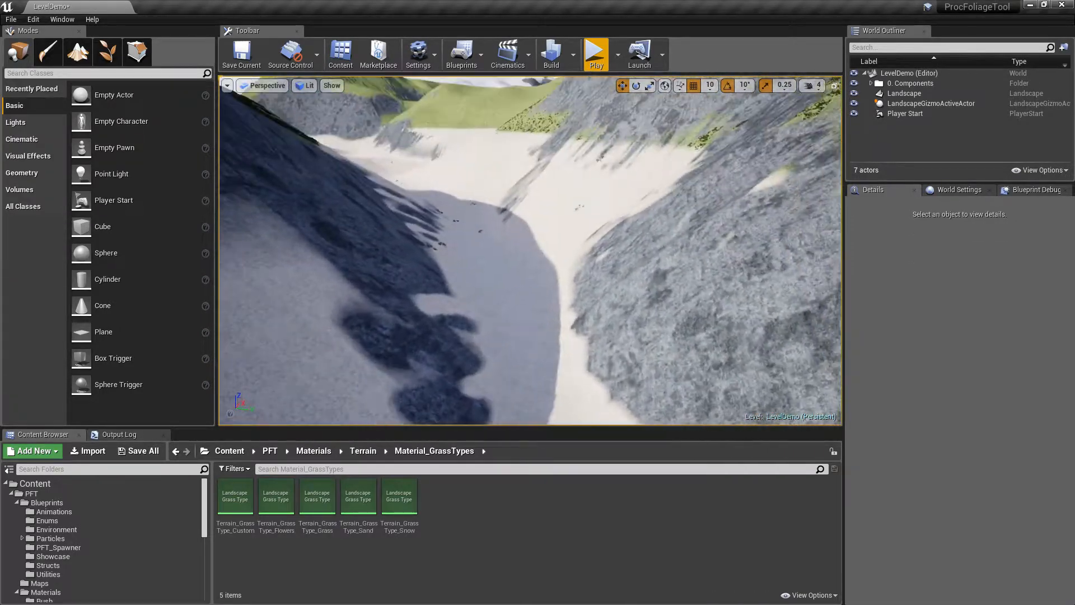
key(s)
mouse_move(554, 214)
right_down()
mouse_move(521, 204)
mouse_move(529, 196)
mouse_move(521, 200)
mouse_move(555, 207)
mouse_move(493, 209)
mouse_move(557, 221)
mouse_move(561, 241)
mouse_move(563, 221)
mouse_move(565, 249)
mouse_move(602, 251)
mouse_move(560, 248)
mouse_move(550, 233)
right_up()
key(w)
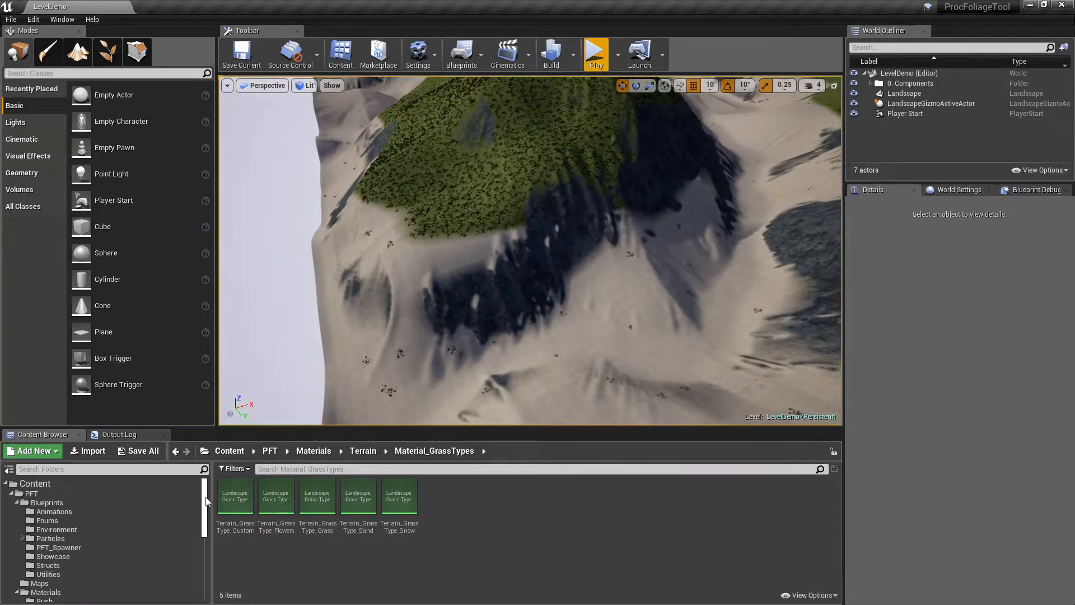
Open the PFT/Blueprints/Environment folder and select the BP_River blueprint.
click(90, 494)
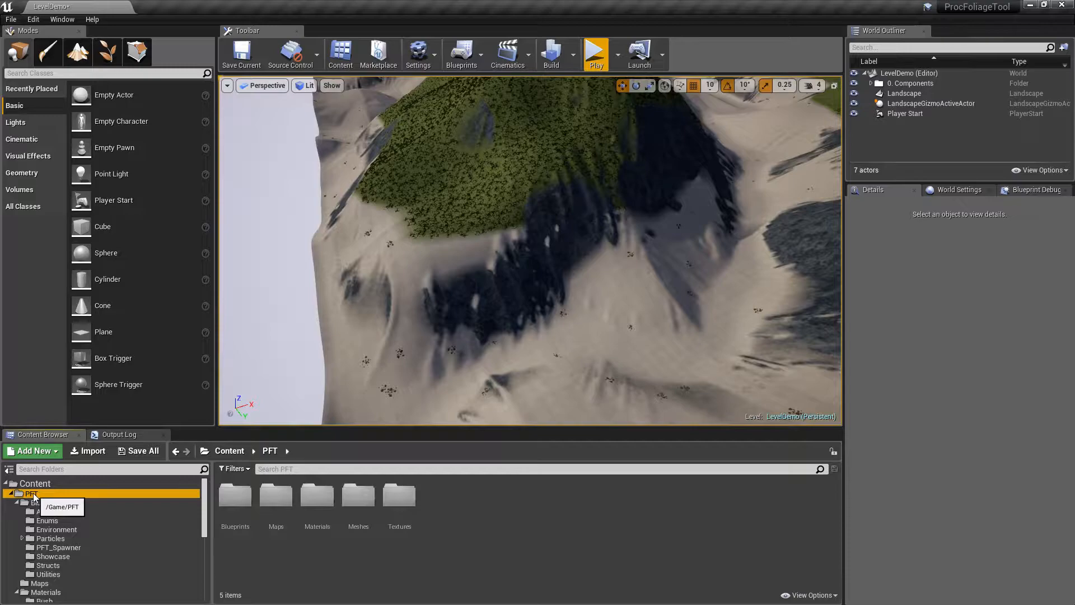
double_click(235, 495)
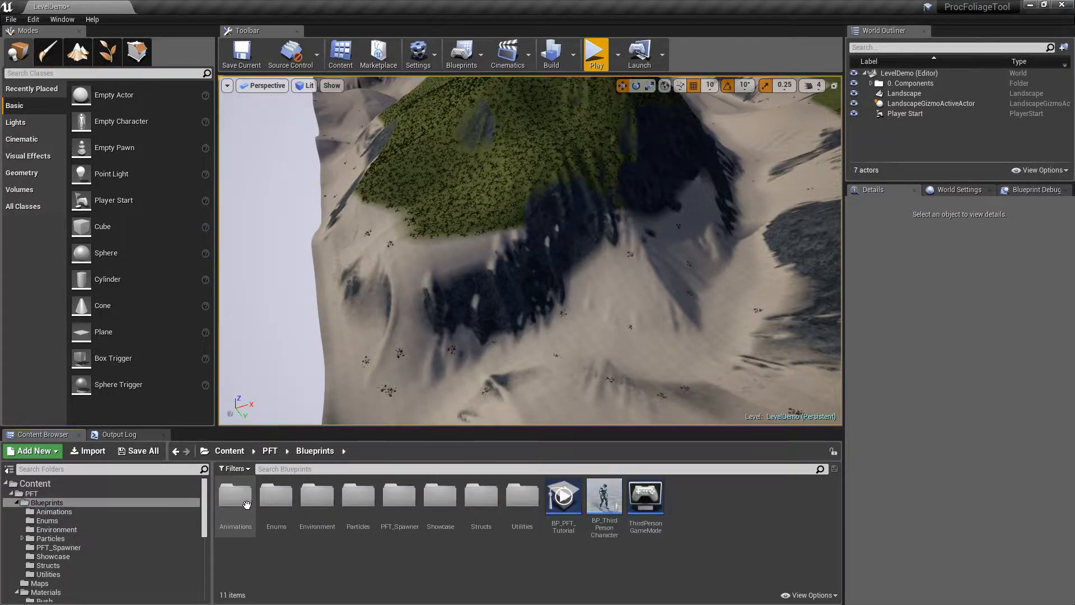
double_click(317, 496)
click(277, 497)
Place a BP_River actor on the sandy slope at the landscape's edge, near the valley mouth.
right_drag(493, 263, 627, 202)
right_drag(536, 364, 569, 308)
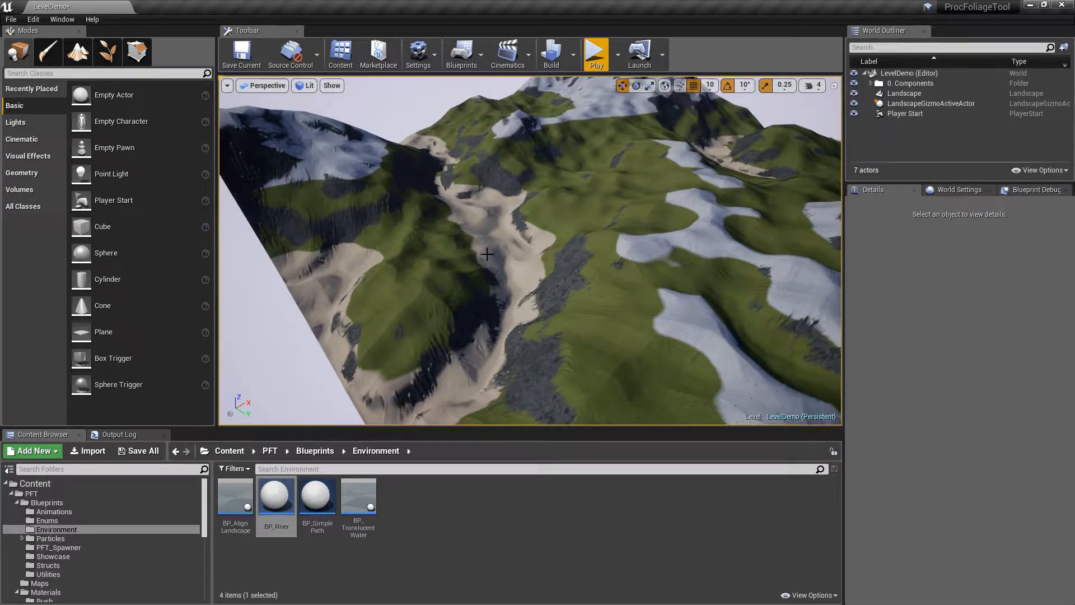
right_drag(517, 170, 537, 332)
right_drag(413, 168, 596, 289)
mouse_move(549, 234)
right_down()
mouse_move(560, 187)
mouse_move(529, 233)
right_up()
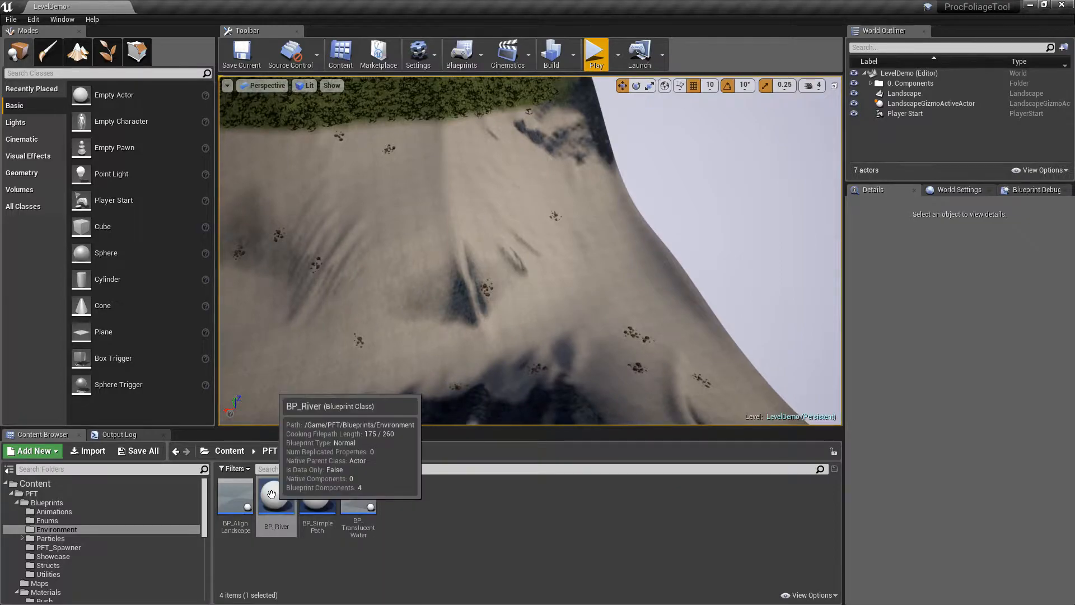
drag(273, 494, 591, 246)
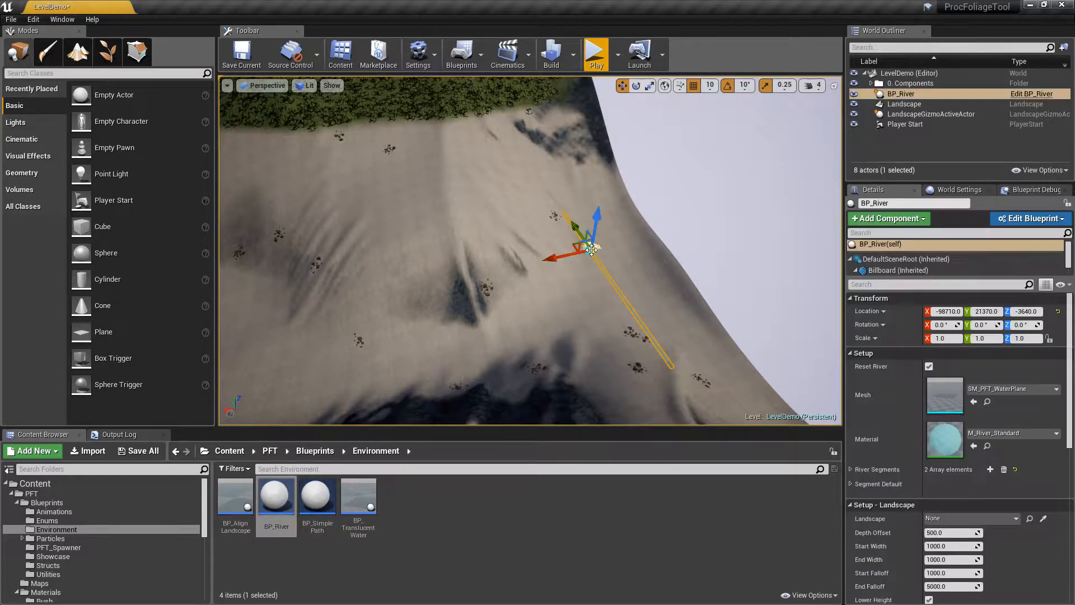
Select the placed river and widen its water surface so it spans the valley floor.
right_drag(664, 247, 643, 236)
right_click(644, 236)
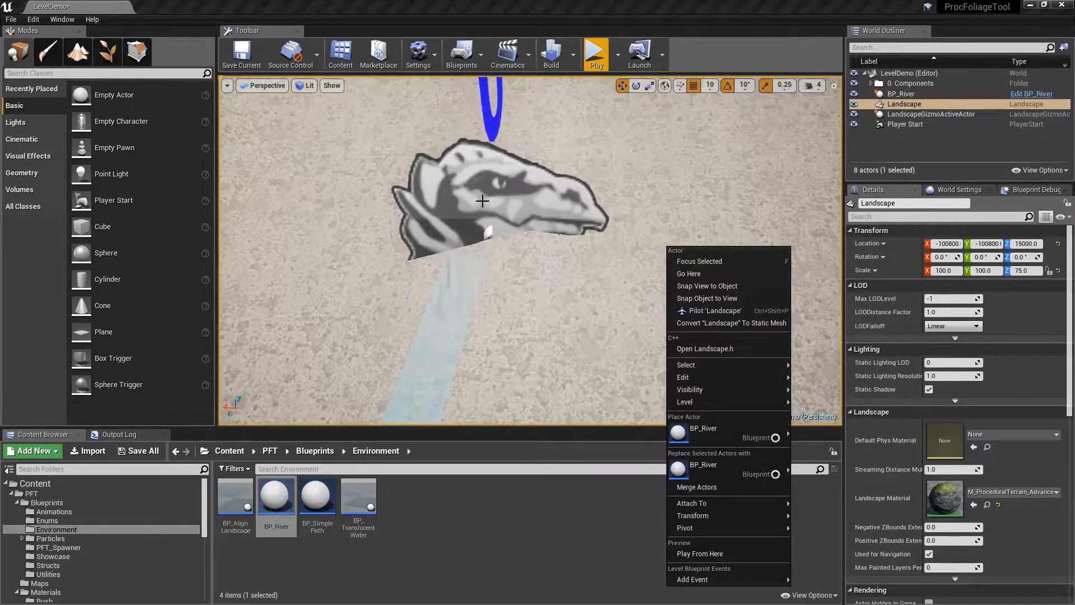
click(484, 203)
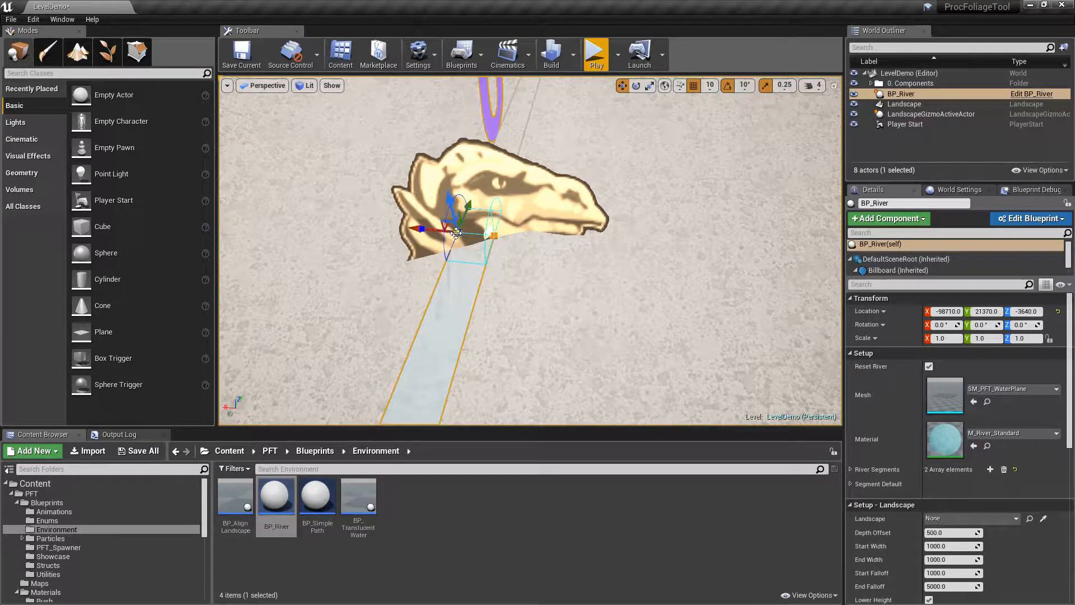
right_drag(415, 230, 474, 194)
drag(460, 211, 224, 156)
key(Escape)
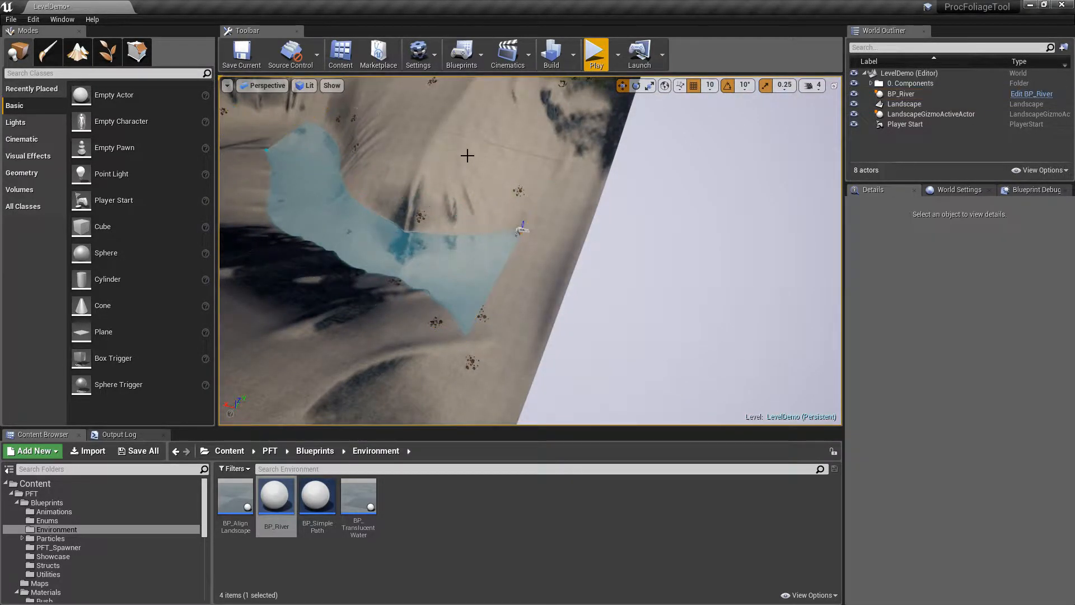
Move the river to the valley mouth at the landscape's edge, at X -100660 and Y 19290.
click(520, 230)
drag(488, 225, 536, 247)
right_drag(536, 247, 358, 199)
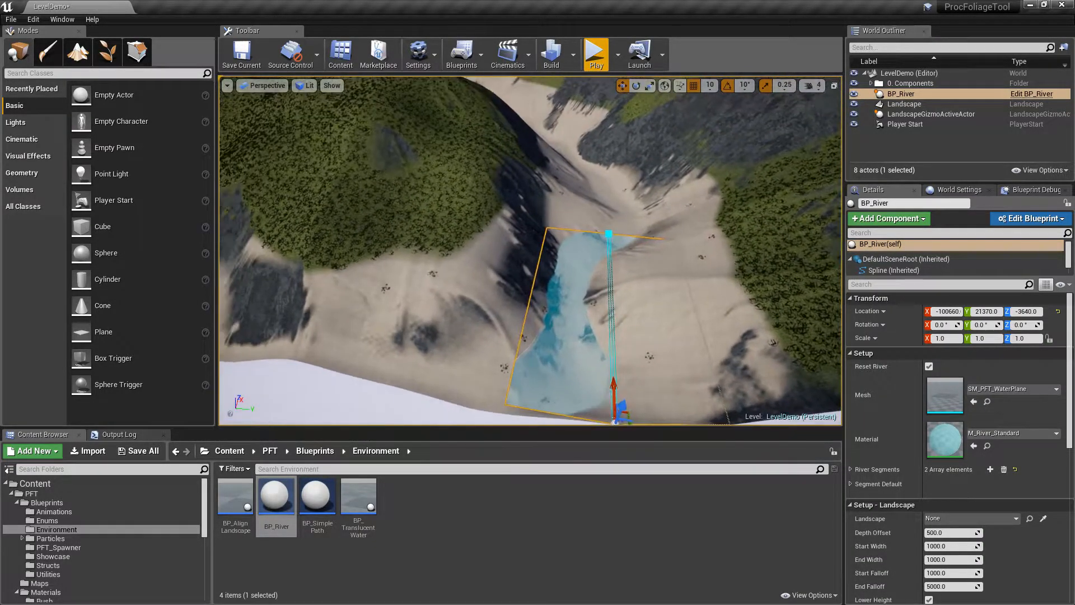
right_drag(577, 314, 644, 329)
mouse_move(623, 383)
right_down()
mouse_move(538, 375)
mouse_move(622, 383)
right_up()
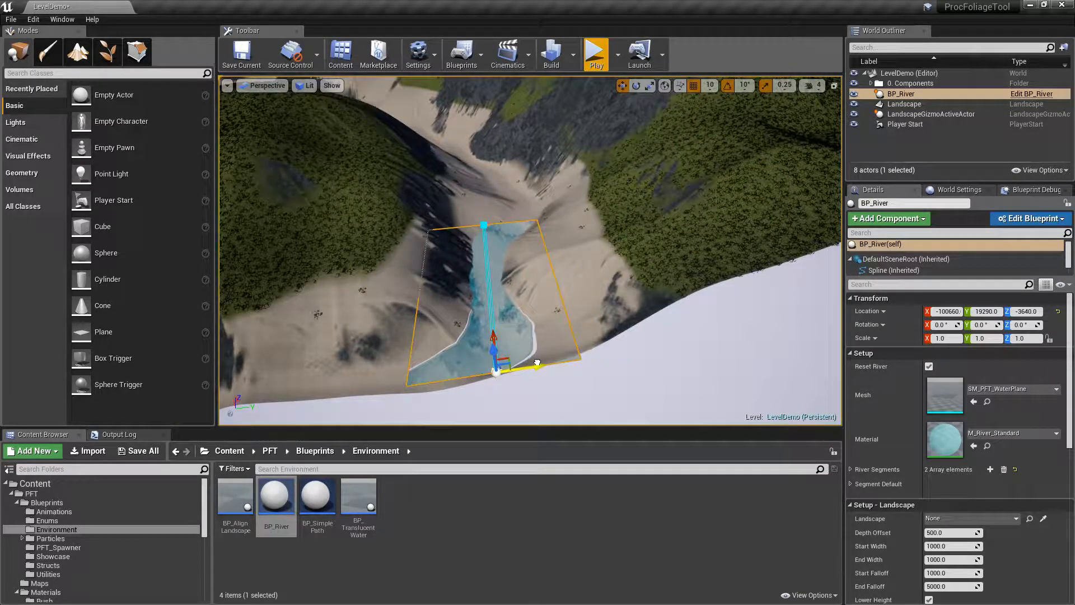
Raise the river above the valley floor to a Z location of -3070.
right_drag(486, 347, 547, 293)
drag(445, 208, 446, 175)
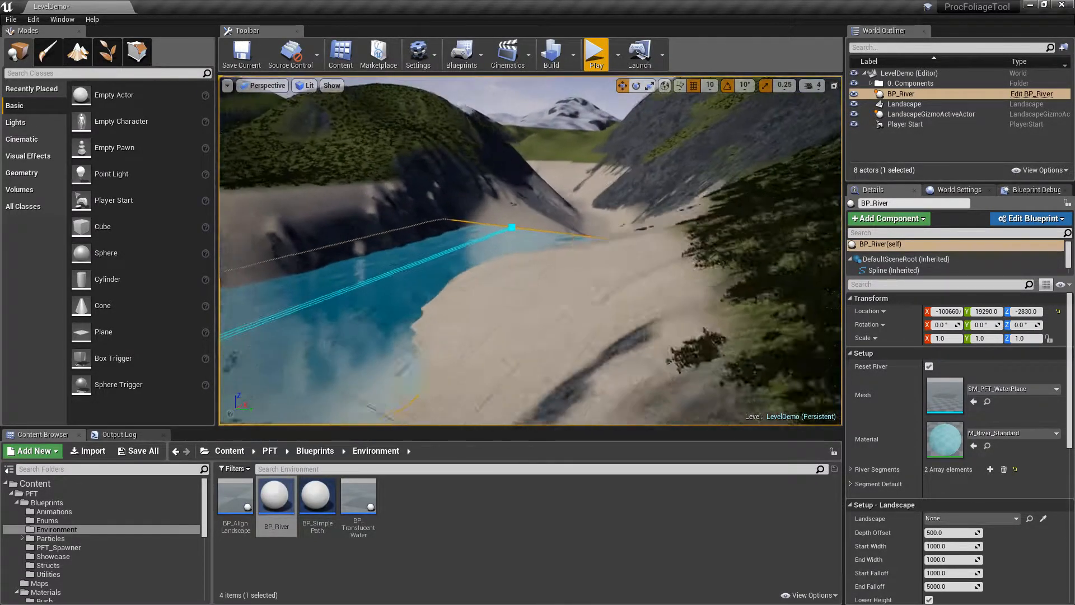
right_drag(531, 251, 521, 336)
drag(542, 166, 540, 174)
right_drag(541, 174, 571, 209)
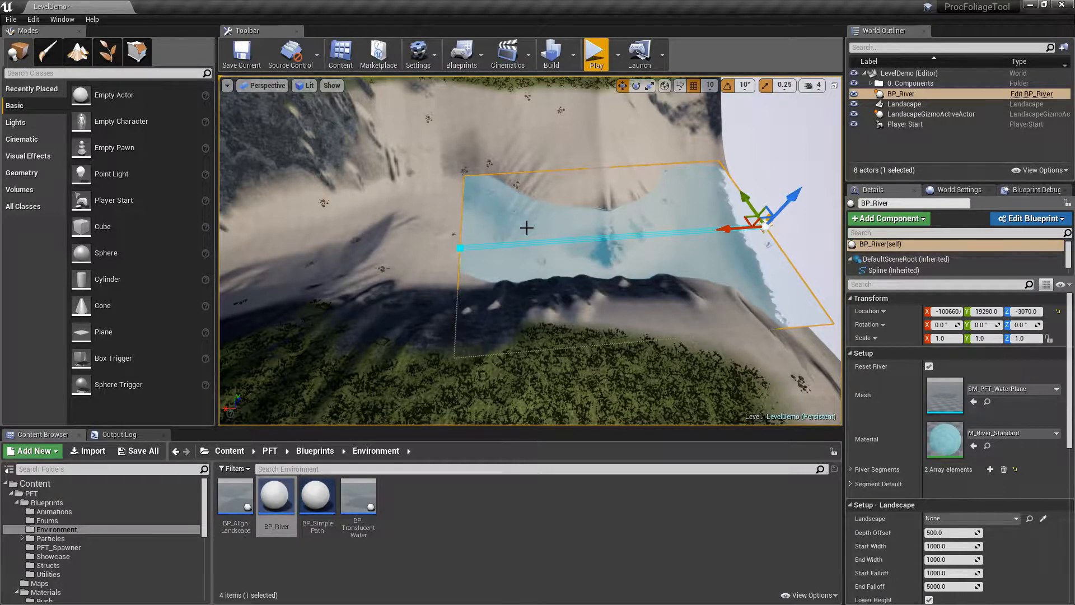
Extend the river from its inland end with a new spline point and shift that point to follow the valley.
click(461, 249)
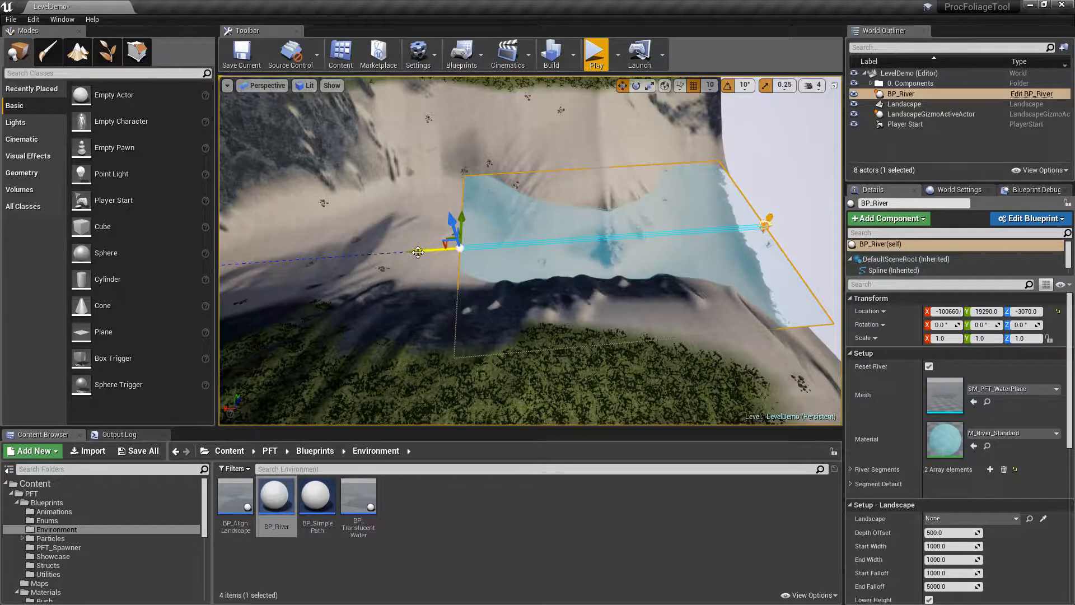
alt+drag(417, 252, 254, 266)
right_drag(269, 259, 485, 286)
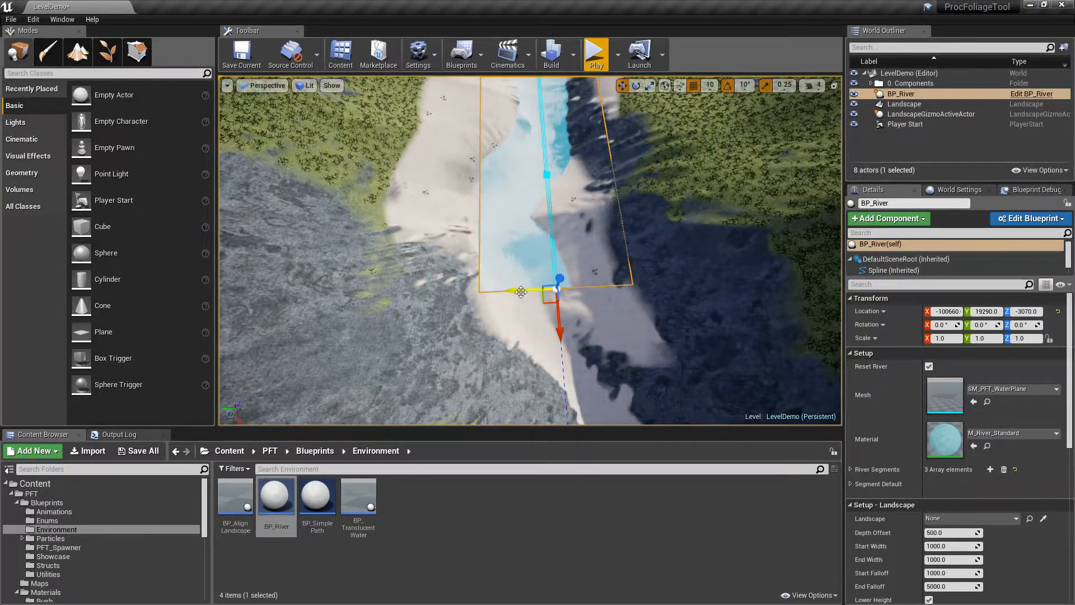
mouse_move(484, 287)
mouse_down()
mouse_move(469, 284)
mouse_move(482, 303)
mouse_move(475, 277)
mouse_up()
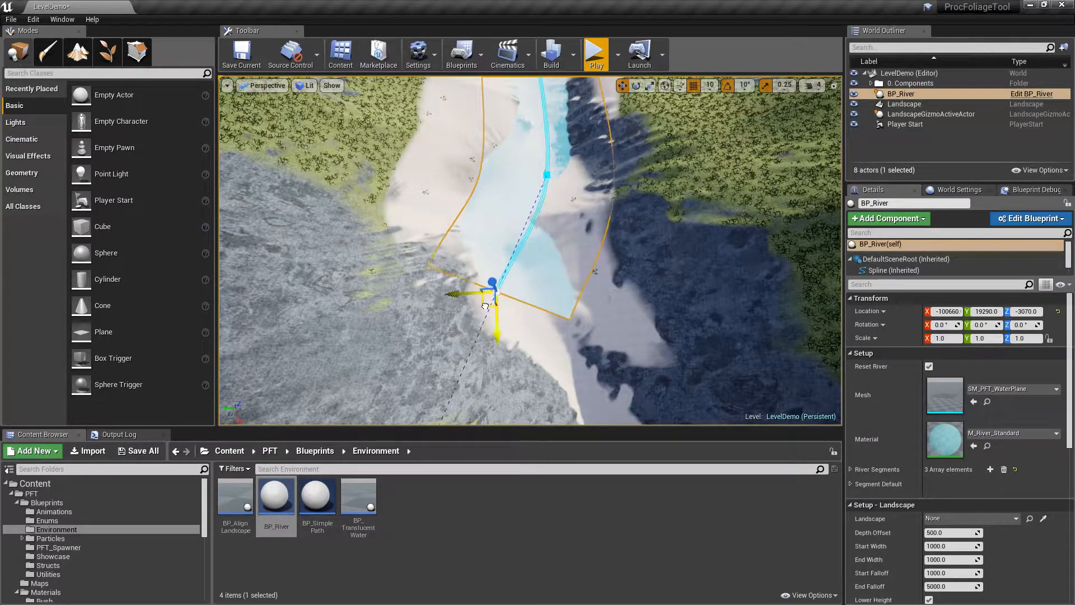
Shift the river's middle spline point sideways so the water bends with the valley.
right_drag(520, 309, 567, 317)
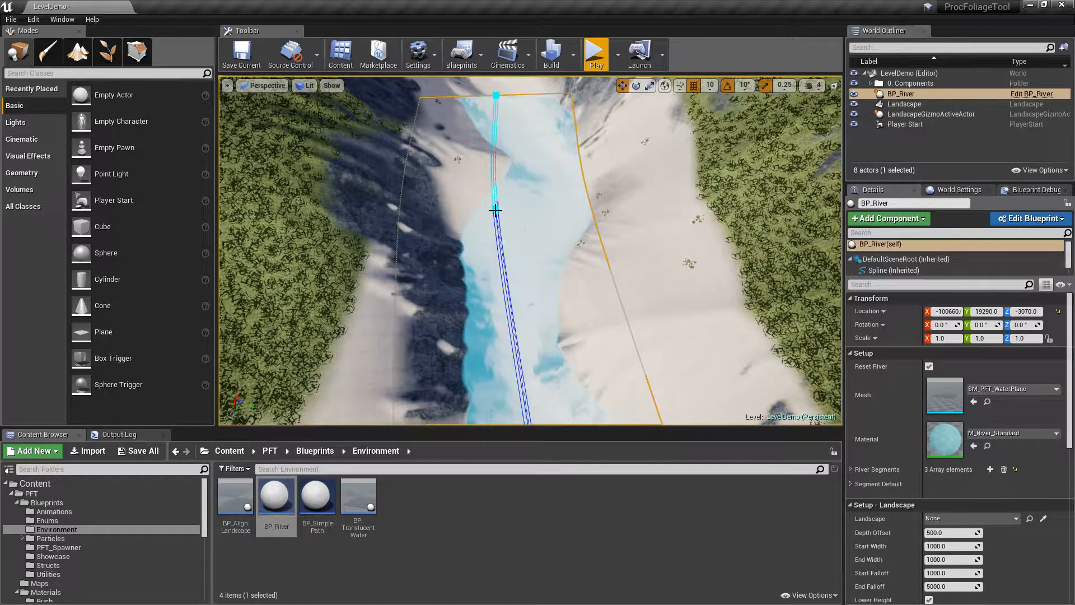
right_drag(550, 195, 564, 191)
drag(545, 205, 499, 229)
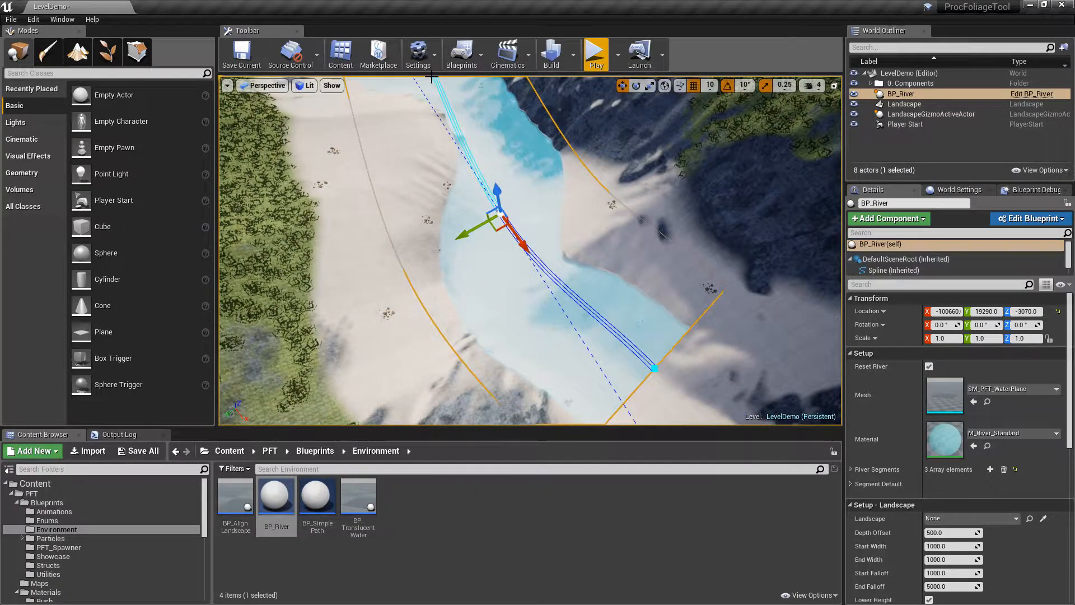
right_drag(568, 214, 568, 213)
right_drag(550, 316, 524, 288)
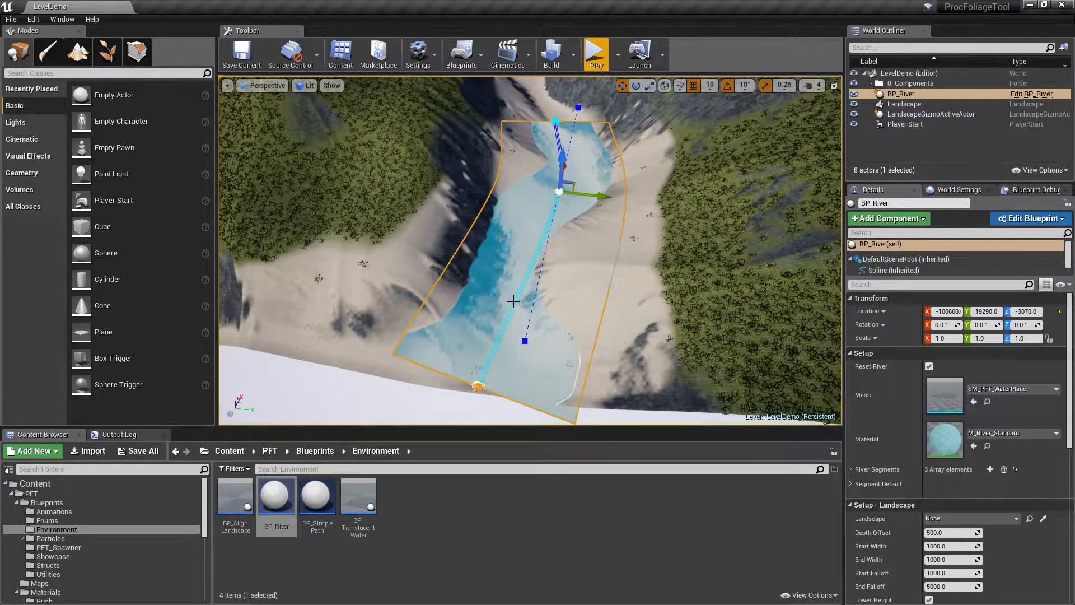
Add a spline point midway along the river's first segment and shift it sideways to curve the water.
right_click(513, 301)
click(554, 317)
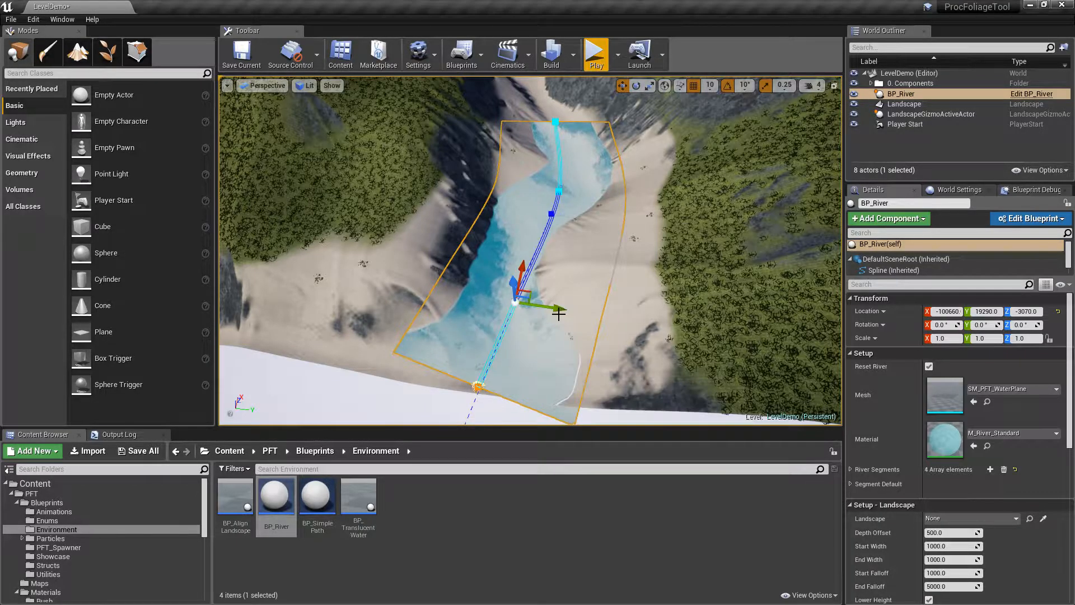
right_drag(556, 219, 556, 219)
mouse_move(506, 241)
mouse_down()
mouse_move(472, 234)
mouse_move(518, 224)
mouse_move(513, 241)
mouse_up()
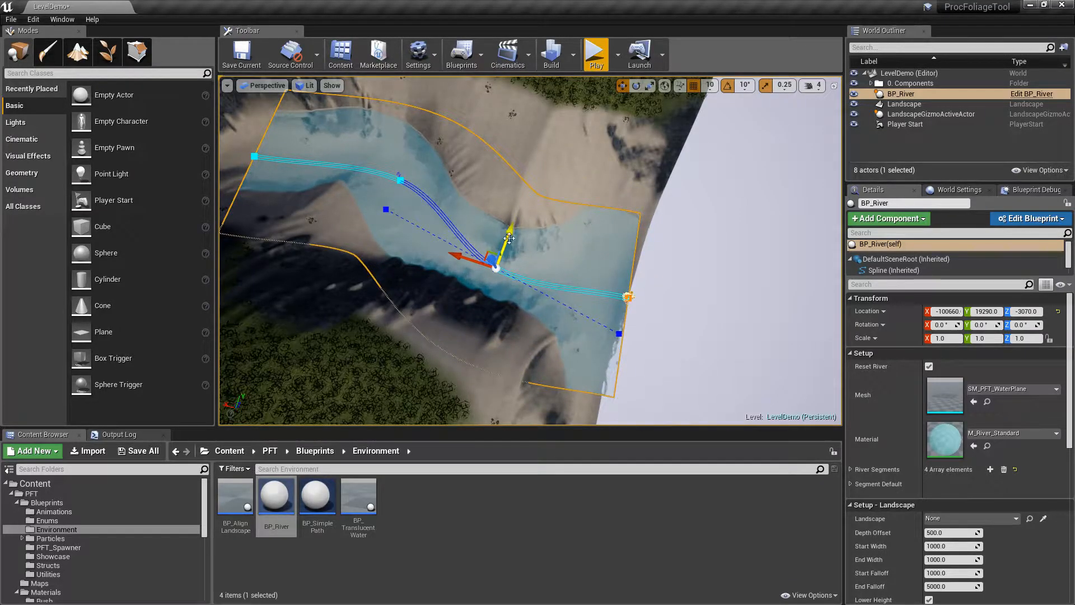
Select the spline point at the valley's next bend and adjust its sideways position.
right_drag(512, 240, 425, 240)
right_drag(490, 293, 489, 293)
right_drag(490, 178, 490, 177)
click(515, 284)
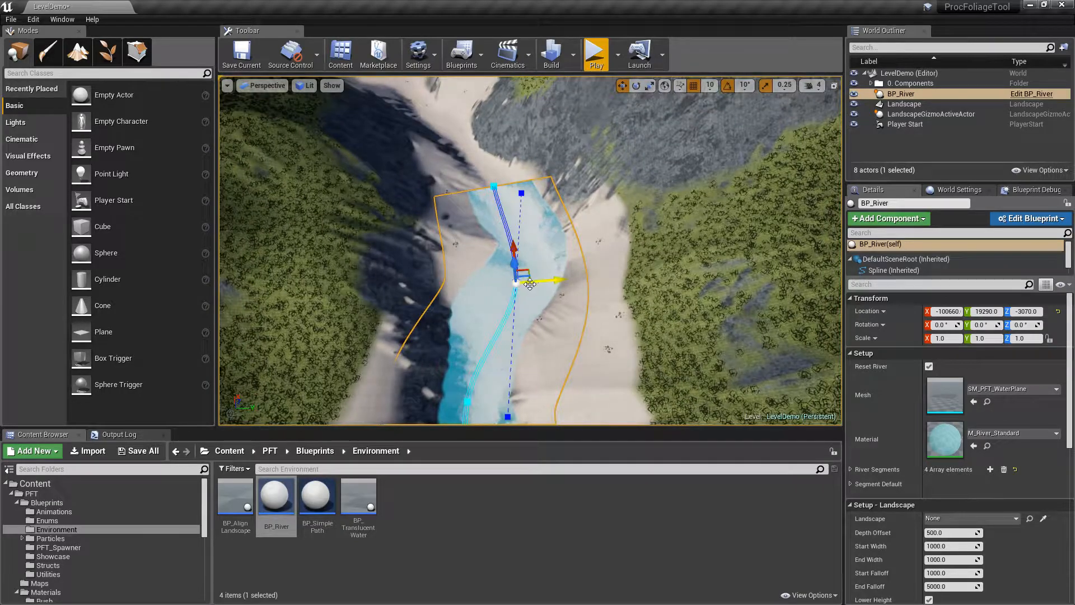
Reposition the river's inland end point and extend the river with another spline point through the narrow rocky pass.
right_drag(537, 263, 538, 263)
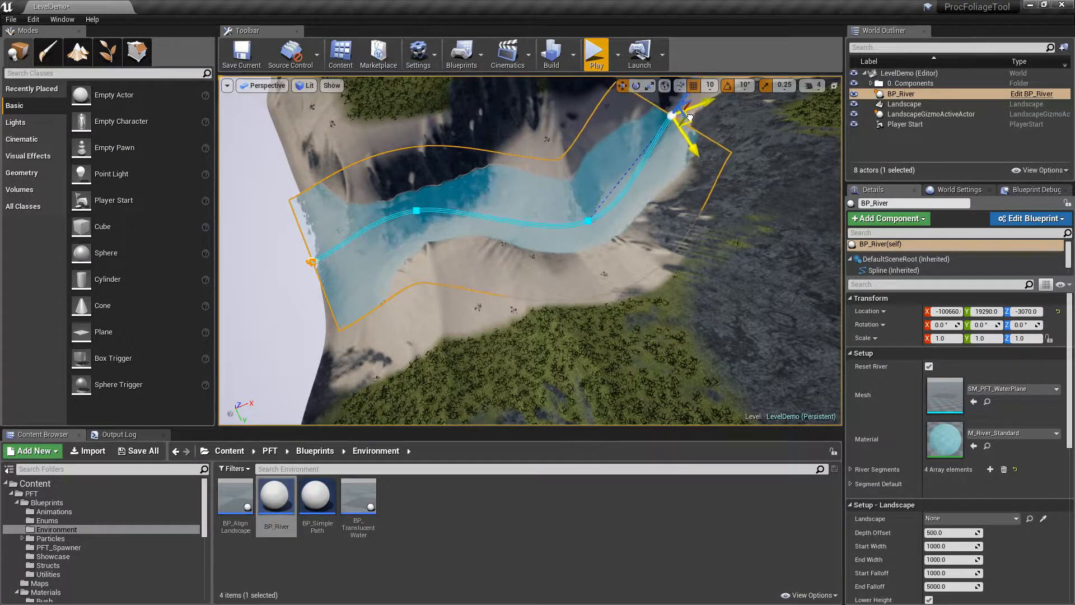
right_drag(702, 106, 703, 107)
right_drag(567, 220, 567, 220)
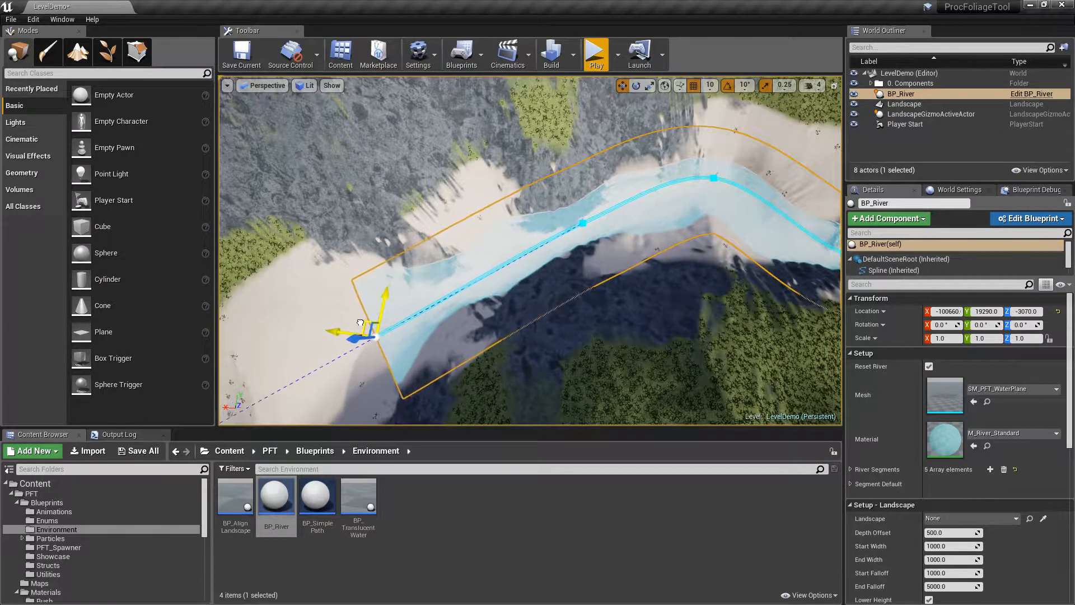
right_drag(712, 160, 713, 160)
Switch the transform gizmo to local space and shift the spline point in the rocky pass sideways.
click(664, 85)
right_drag(639, 180, 639, 179)
right_drag(533, 221, 533, 222)
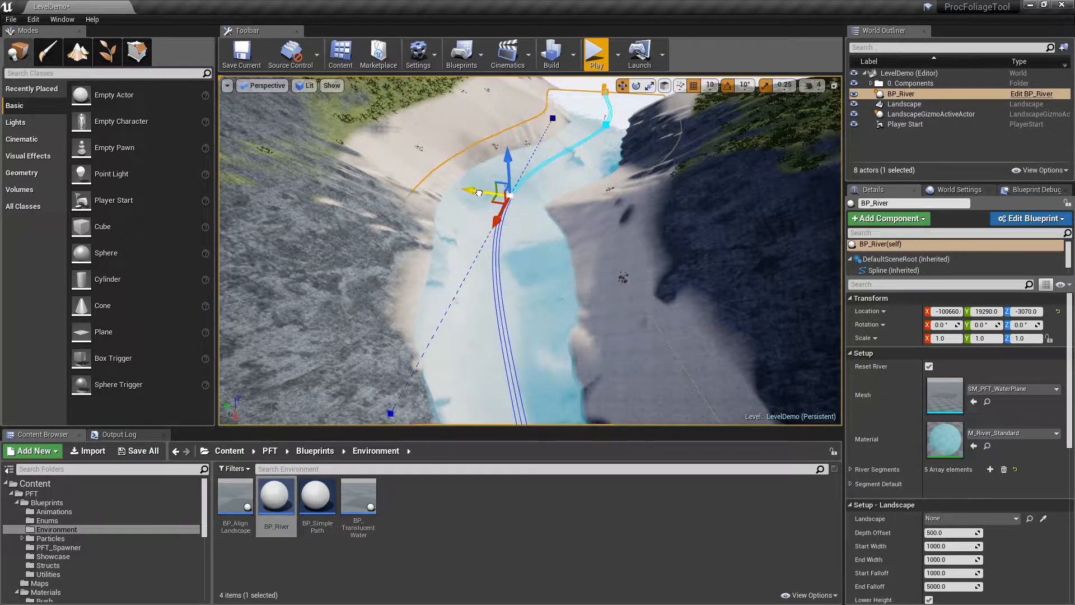
key(Escape)
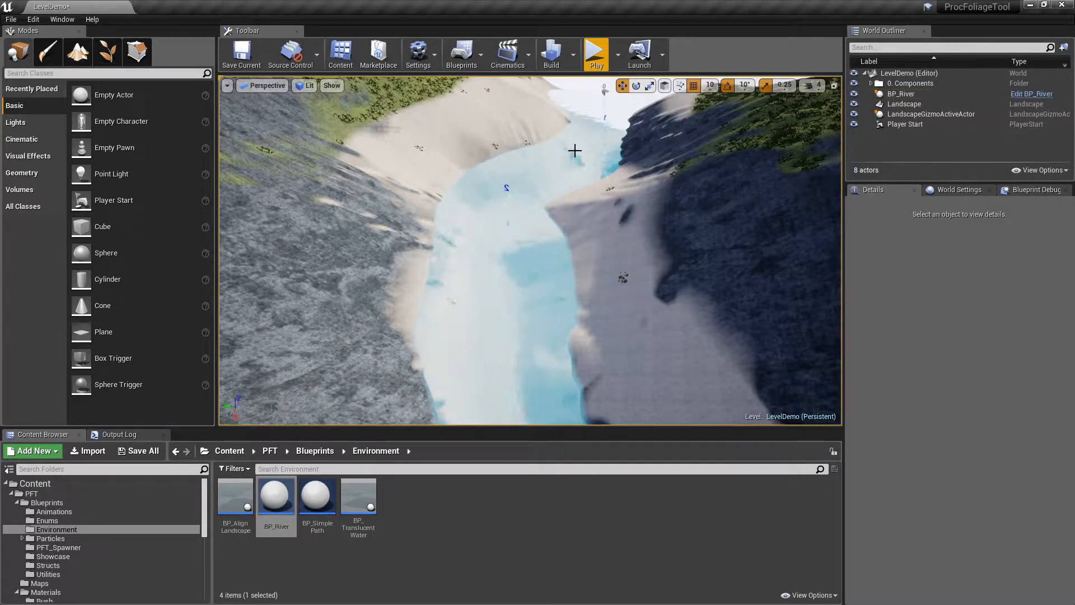
Extend the river from its inland end with more spline points along the valley beyond the pass.
right_drag(533, 221, 534, 221)
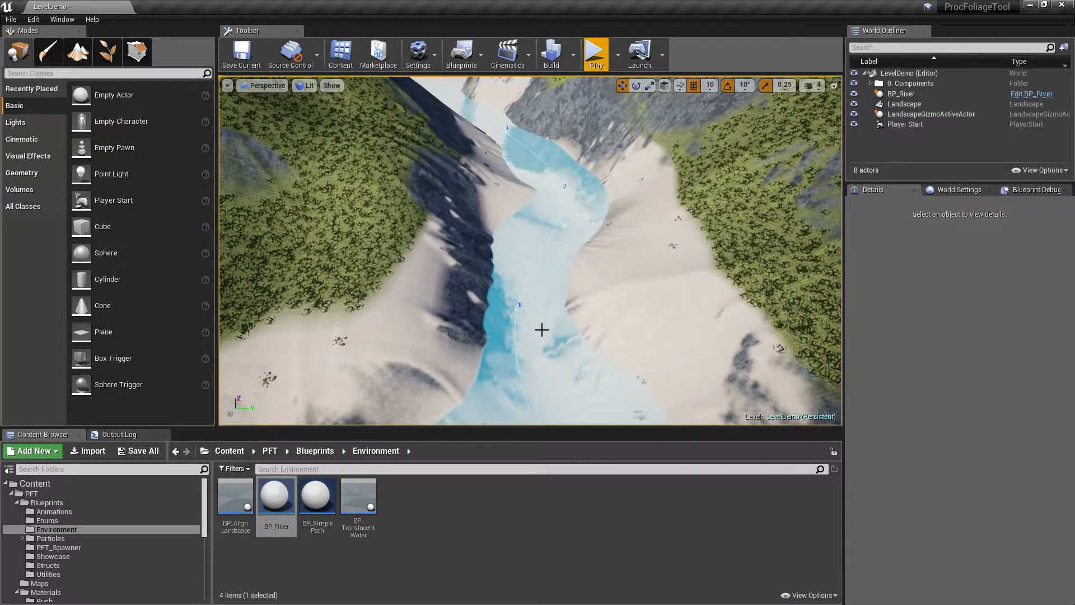
scroll(449, 120, up, 5)
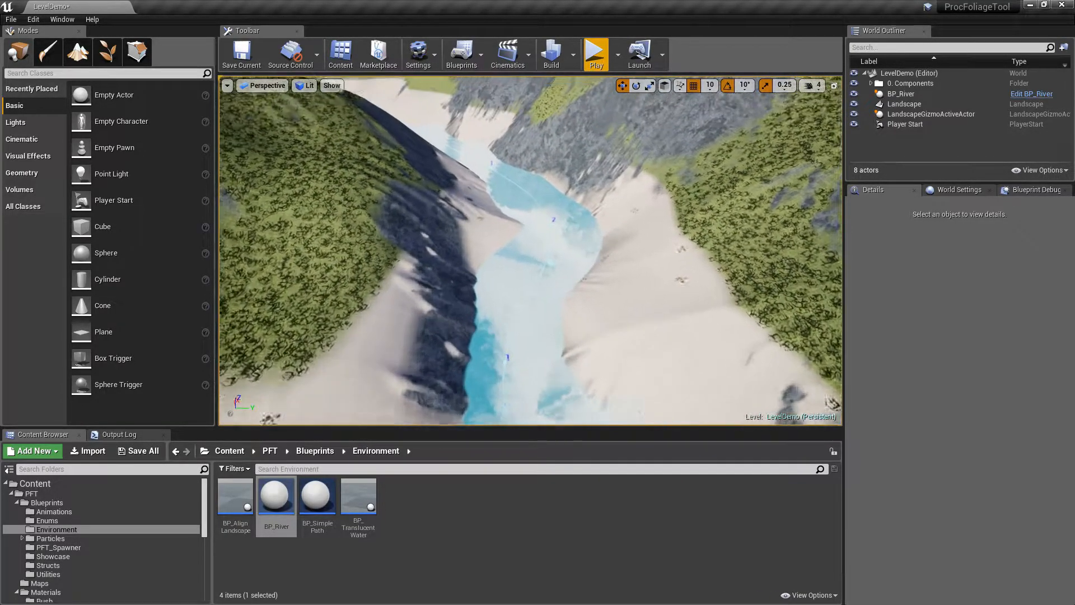
right_drag(496, 345, 442, 282)
click(442, 283)
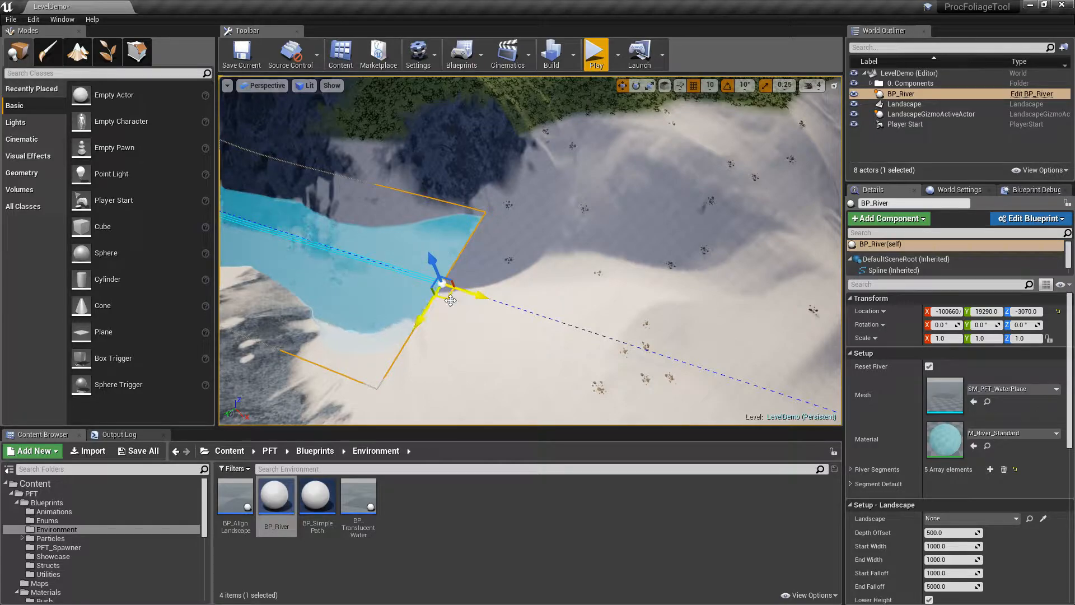
alt+drag(449, 299, 612, 420)
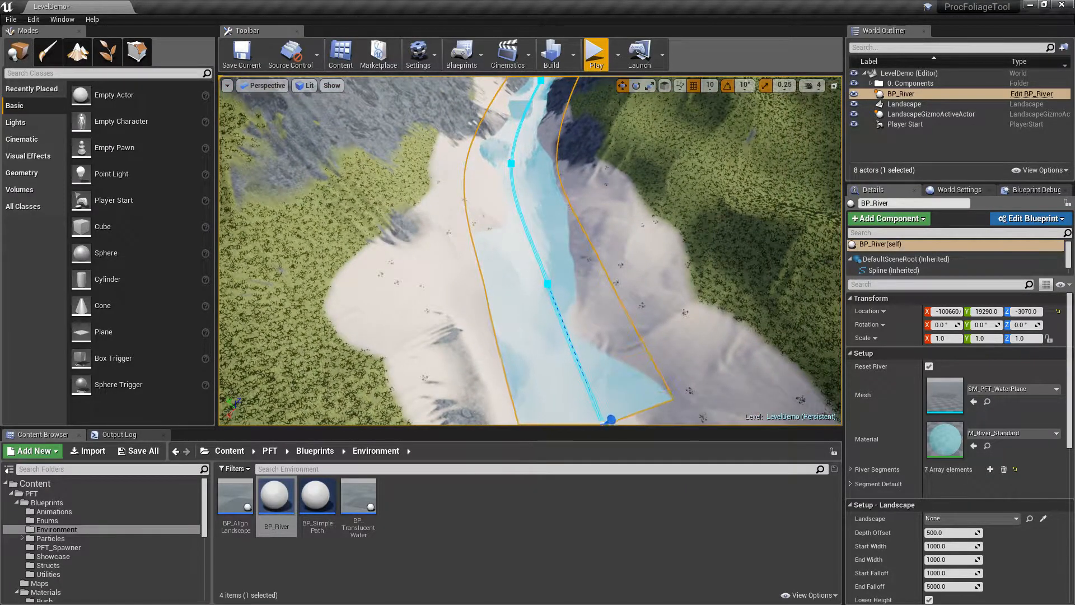
alt+drag(604, 348, 555, 303)
Adjust a spline point on the new stretch of river to curve the water between the banks.
right_drag(554, 302, 593, 294)
click(477, 246)
drag(517, 251, 584, 261)
right_drag(584, 261, 660, 269)
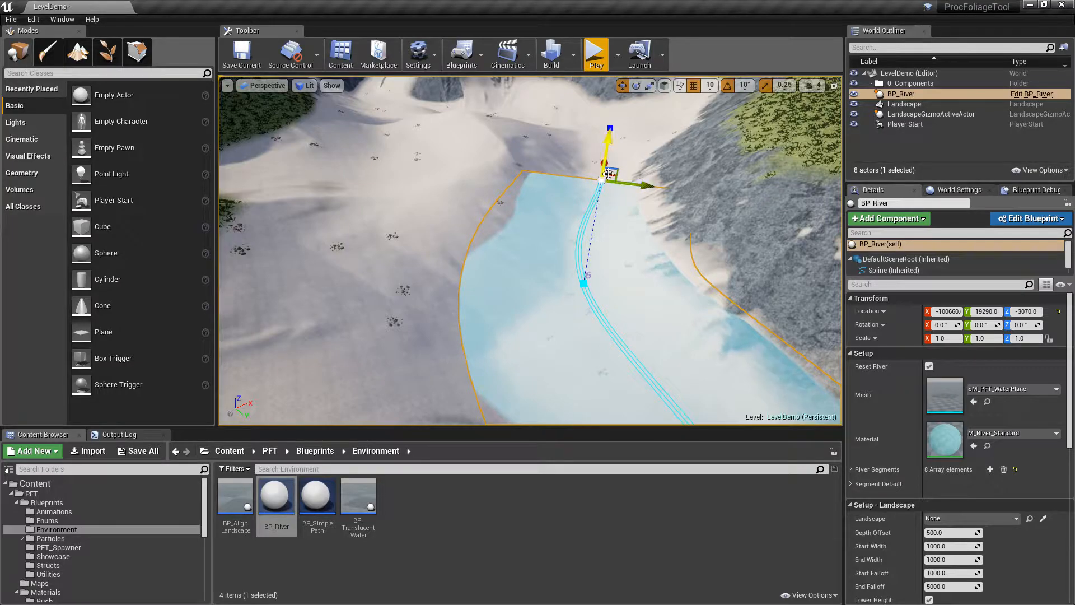
Extend the river farther up the sandy valley with another spline point, finishing by deselecting the river.
mouse_move(539, 247)
right_down()
mouse_move(550, 269)
mouse_move(588, 266)
mouse_move(545, 237)
right_up()
alt+drag(507, 277, 661, 359)
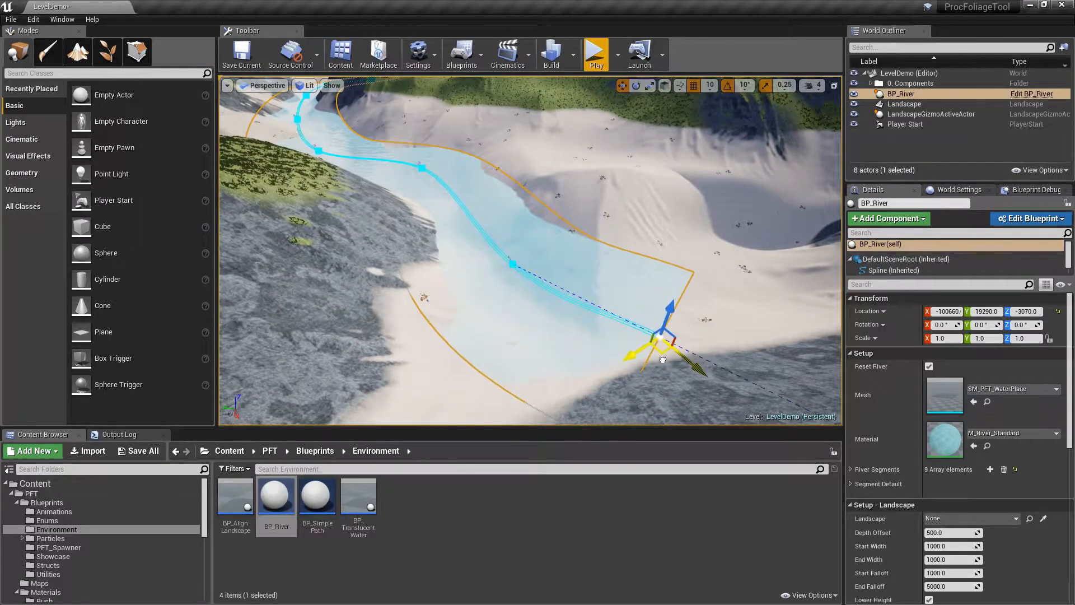
right_drag(733, 357, 694, 333)
key(Escape)
Set the viewport exposure to Fixed at Log 0 and inspect the river's water under it.
click(304, 85)
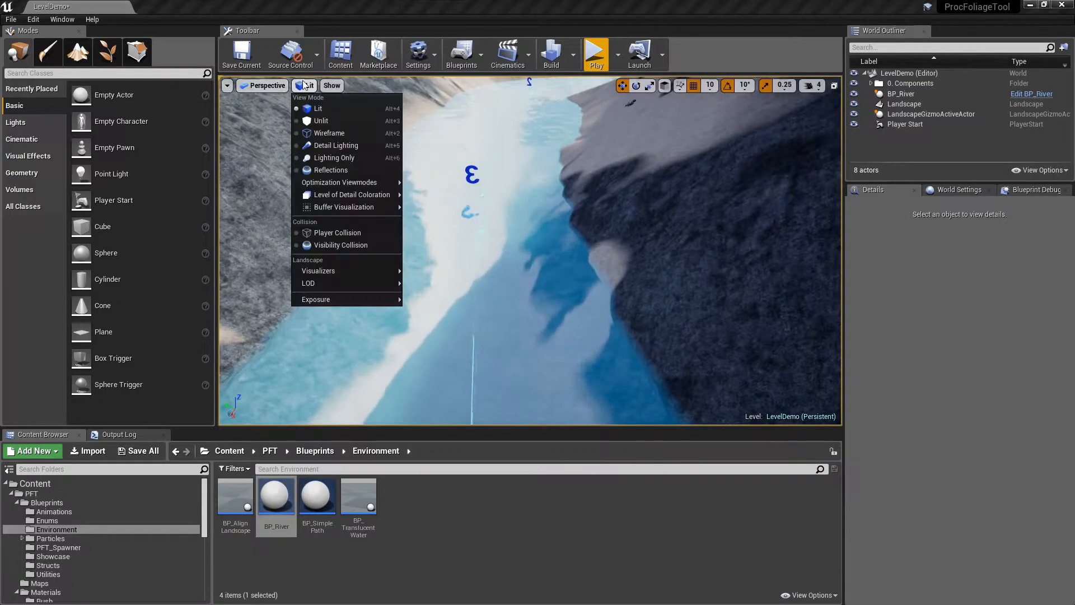
mouse_move(325, 299)
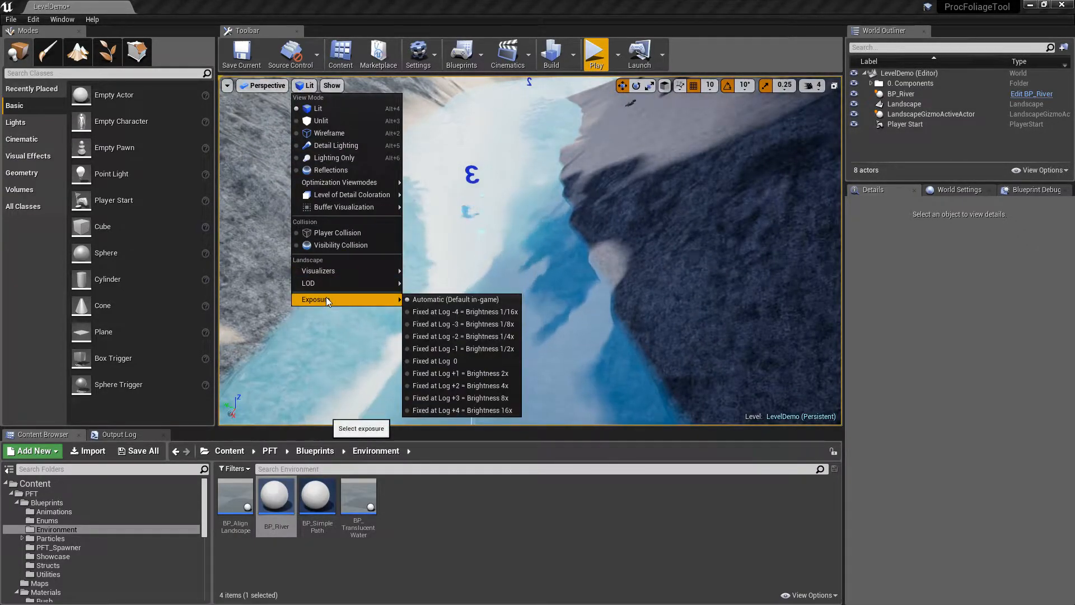
click(427, 362)
right_drag(428, 362, 428, 361)
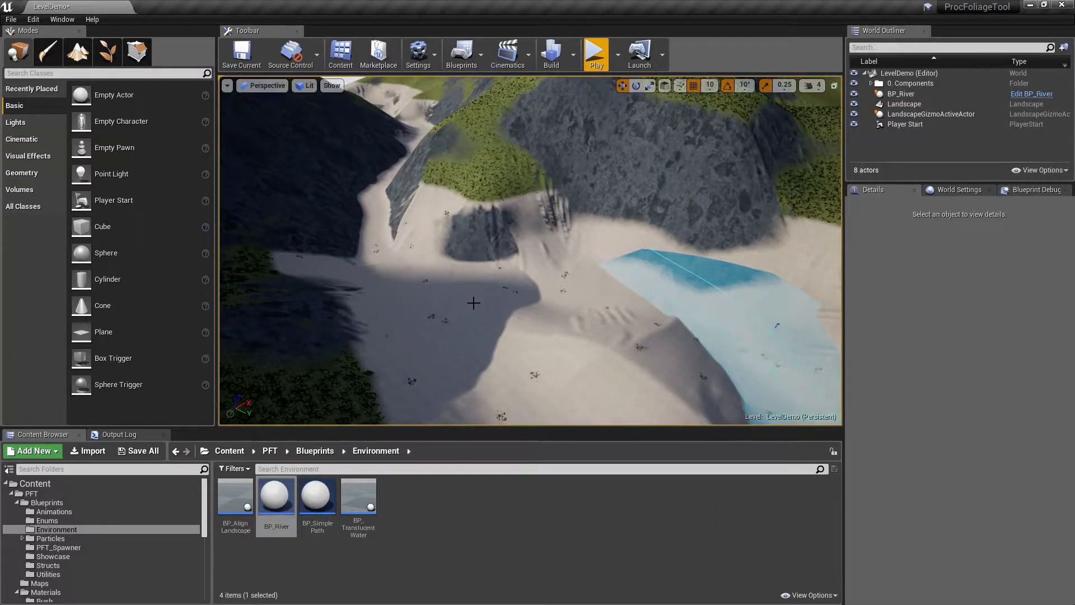
right_drag(427, 362, 428, 362)
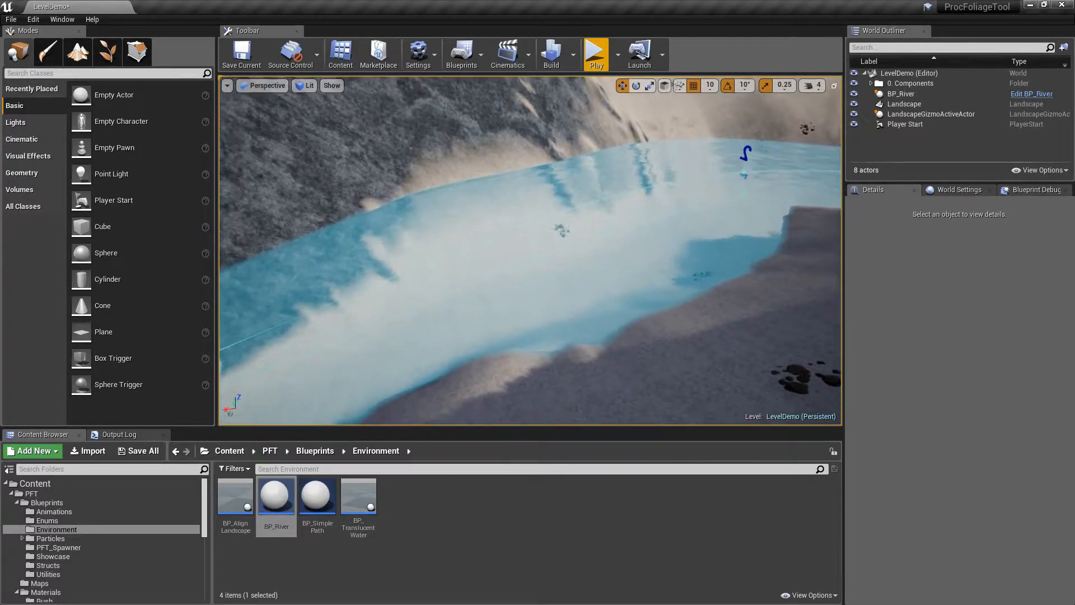
Open the river's M_River_Standard material instance from the selected BP_River and widen its parameter names to make them readable.
click(593, 253)
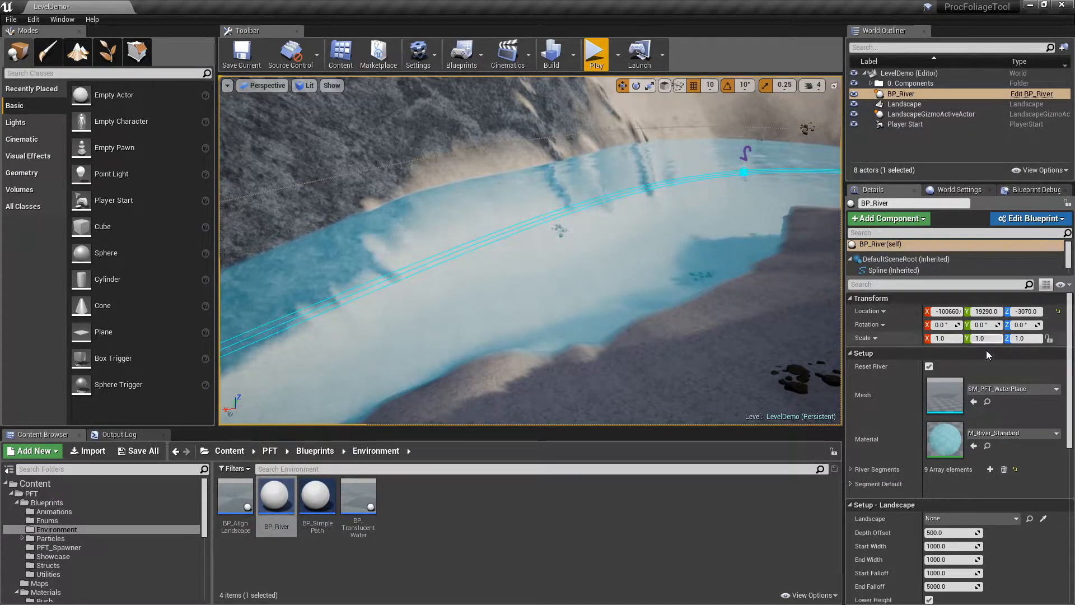
click(988, 446)
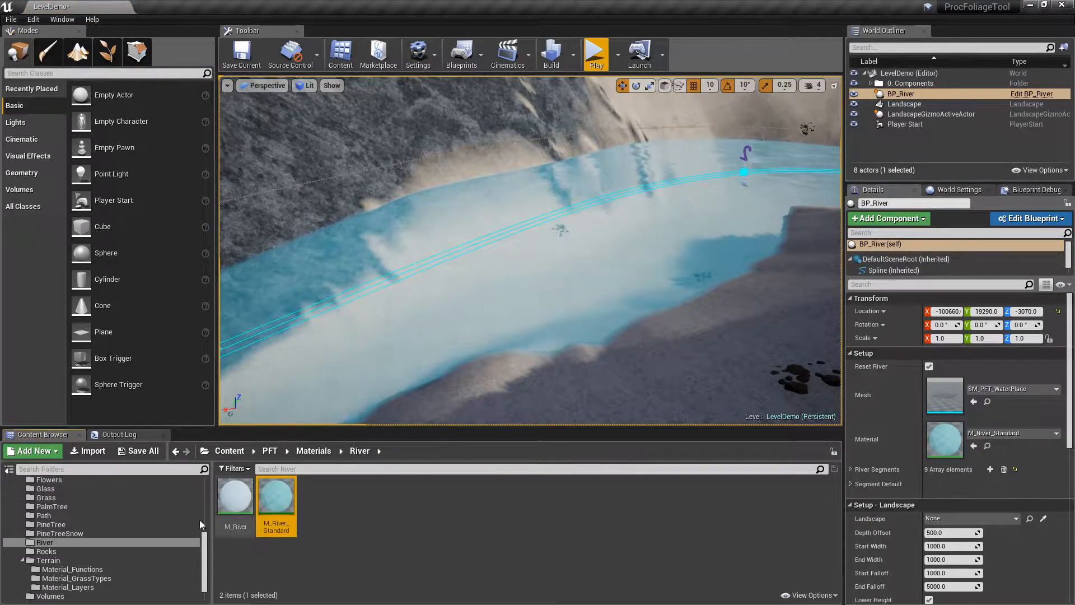
double_click(285, 506)
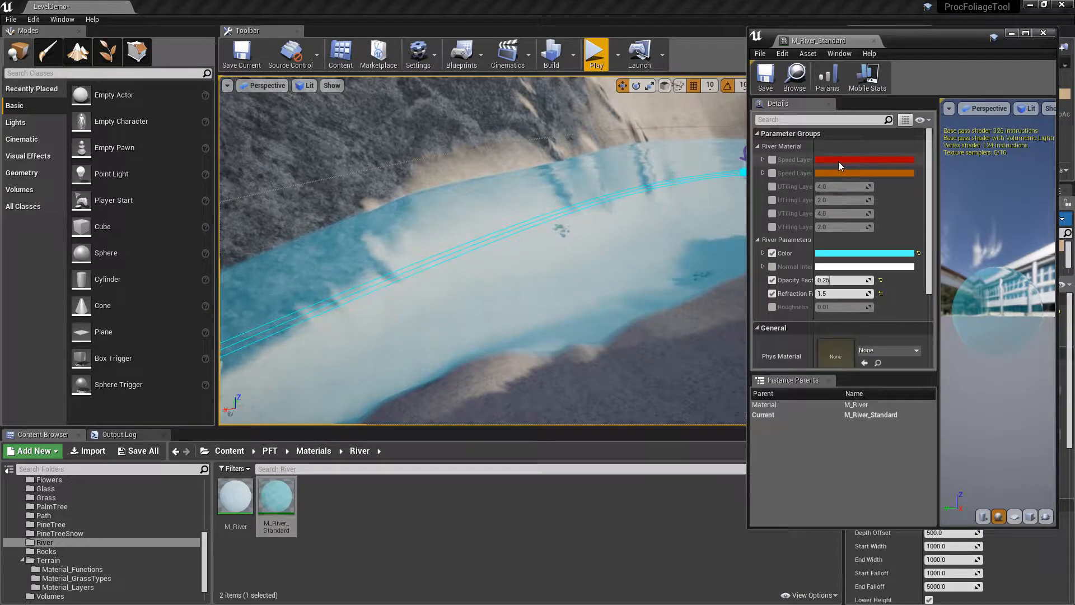
drag(928, 142, 928, 148)
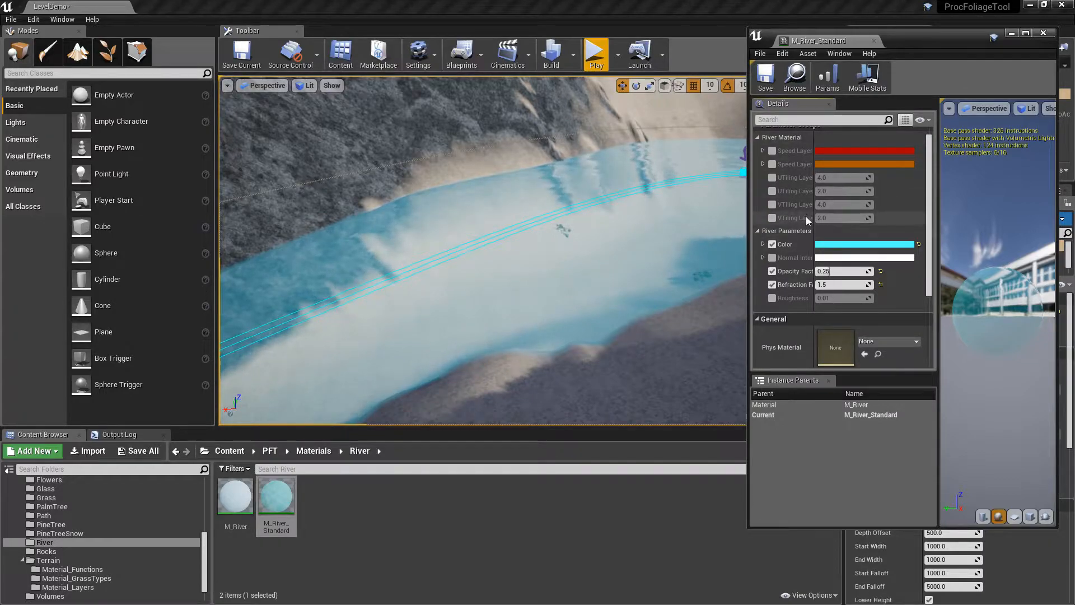
drag(812, 213, 826, 213)
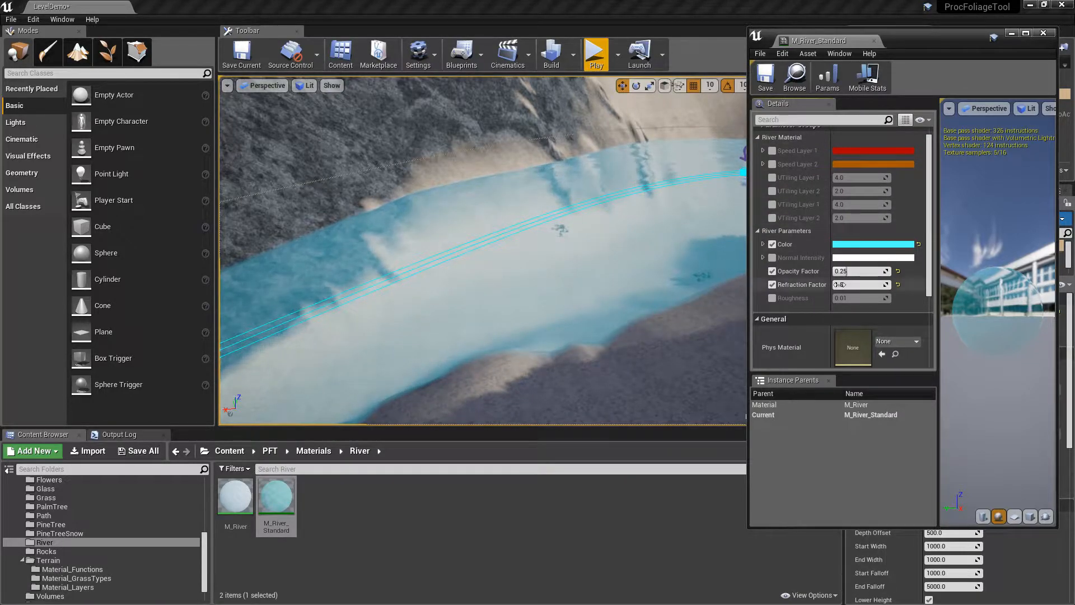
Change the river material's Color parameter to a light green, hex sRGB 80FF93FF.
right_click(589, 242)
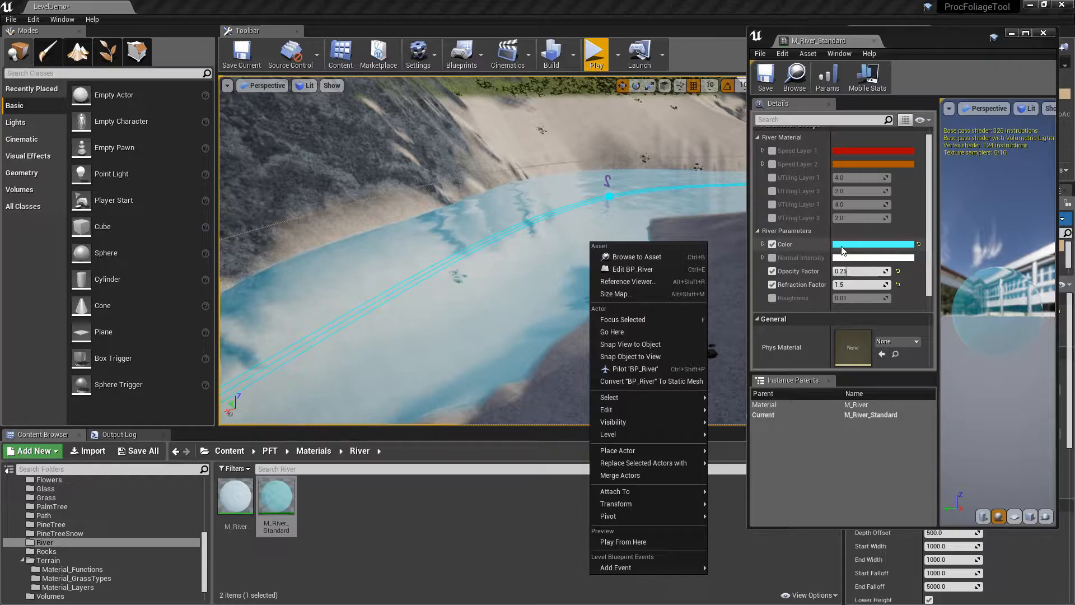
click(843, 247)
drag(754, 257, 741, 307)
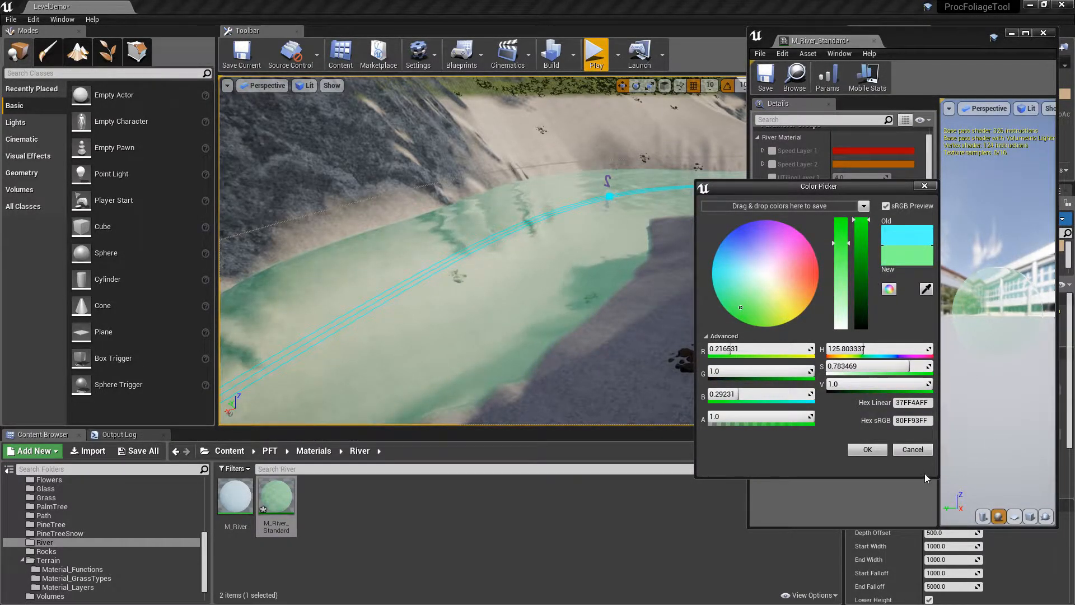
click(869, 450)
right_drag(562, 247, 481, 252)
right_click(561, 247)
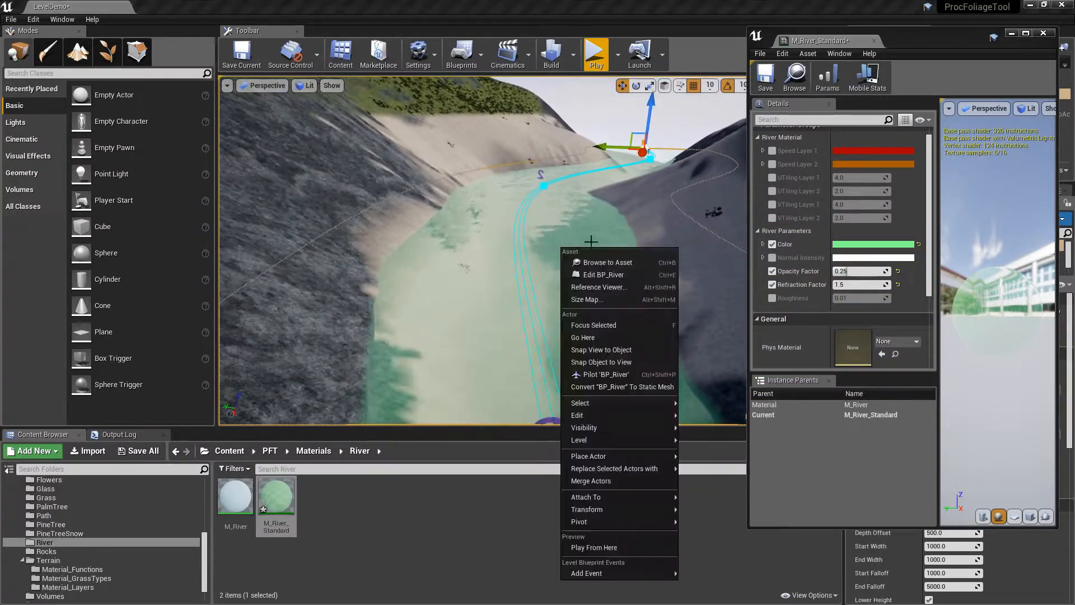
click(903, 102)
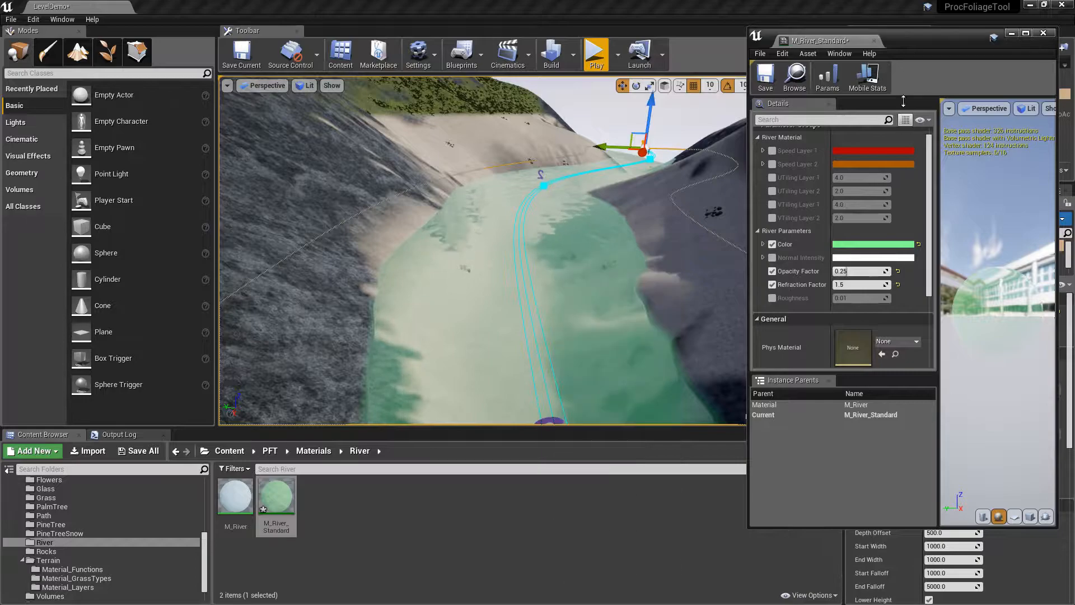
Enable the Normal Intensity override in the river material and set its B value to 2.0.
click(772, 257)
mouse_move(454, 232)
right_down()
mouse_move(458, 249)
mouse_move(469, 238)
right_up()
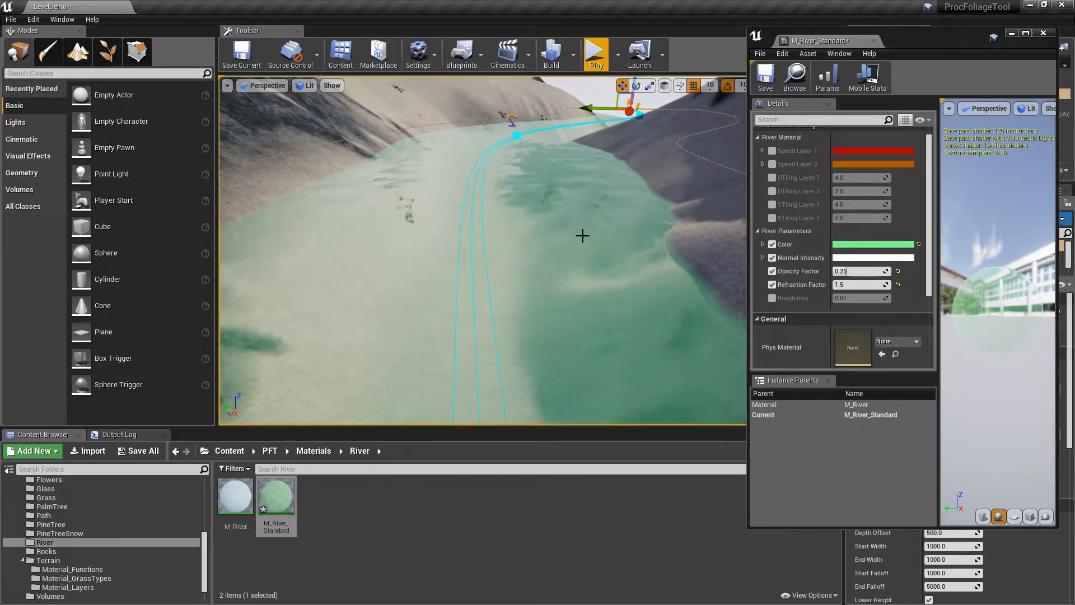
click(763, 257)
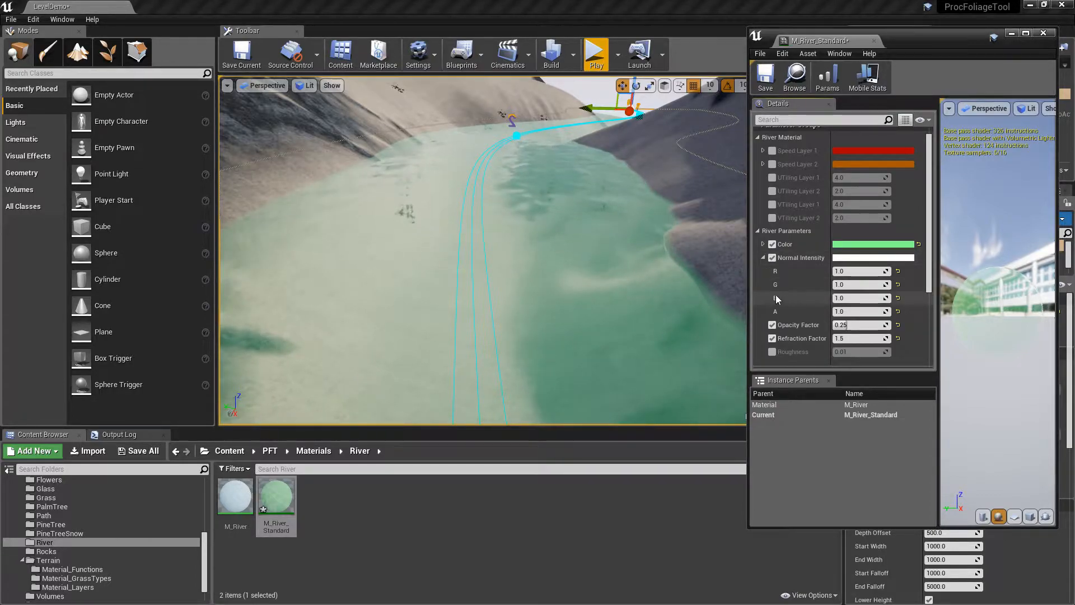
click(856, 298)
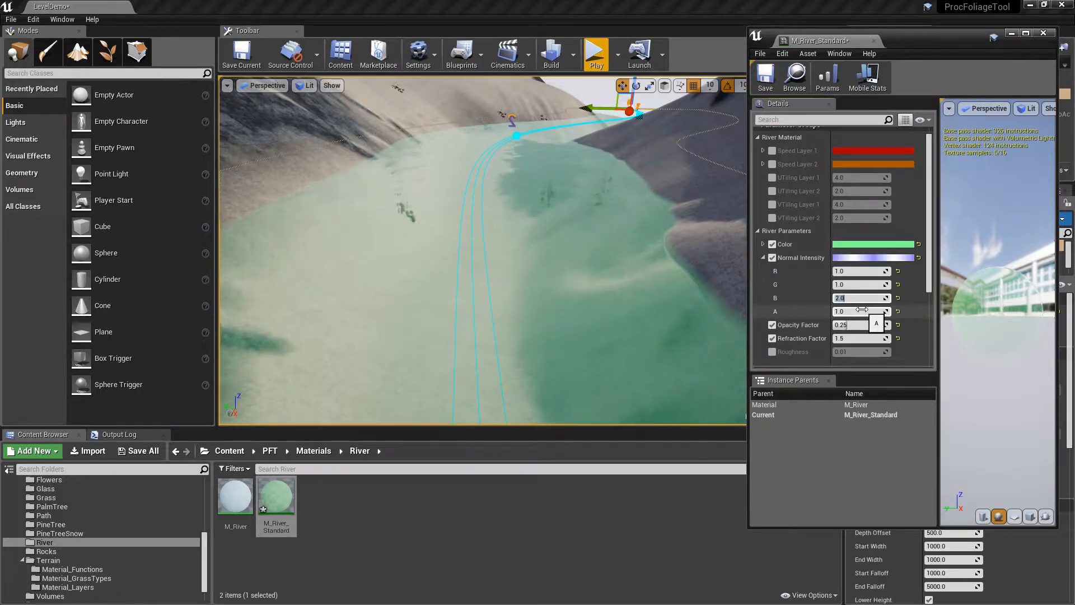
right_drag(646, 204, 675, 193)
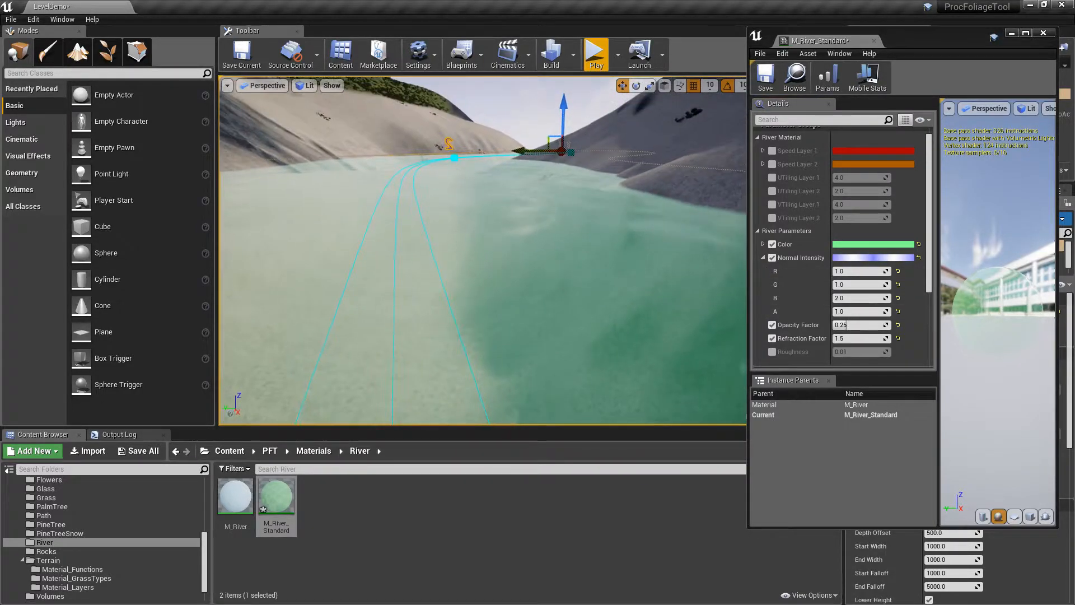
Try Normal Intensity B values of 5.0 and 0.5, comparing the ripples on the river surface.
click(855, 299)
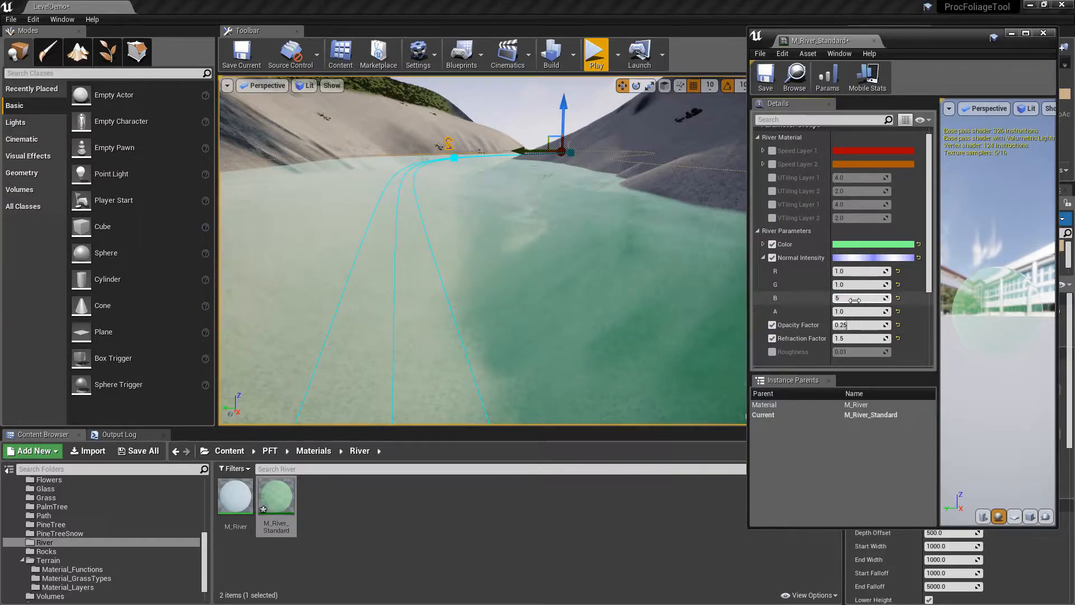
right_drag(644, 224, 645, 283)
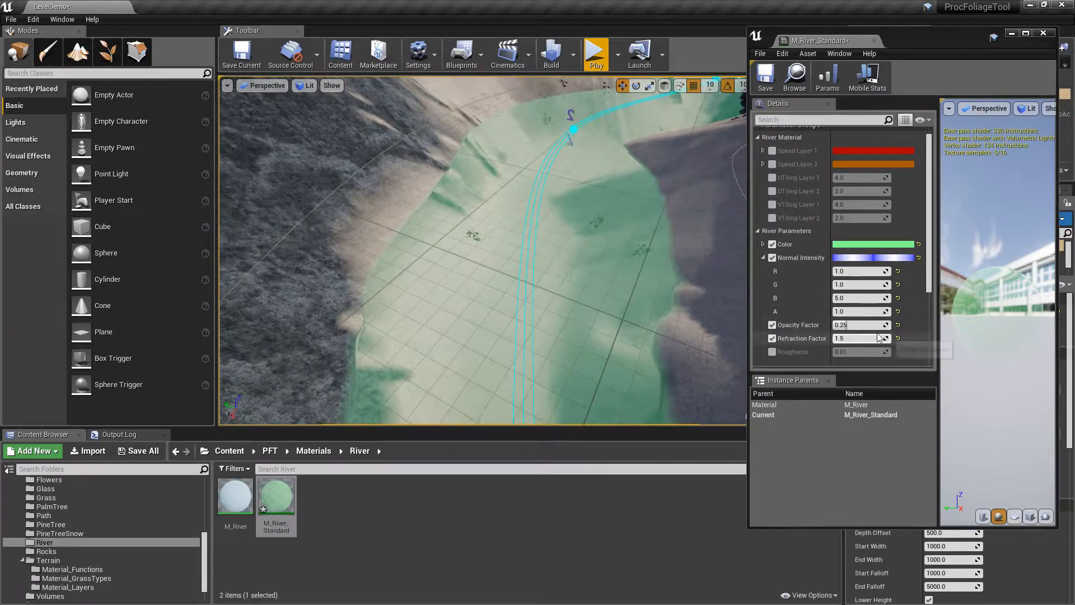
click(861, 298)
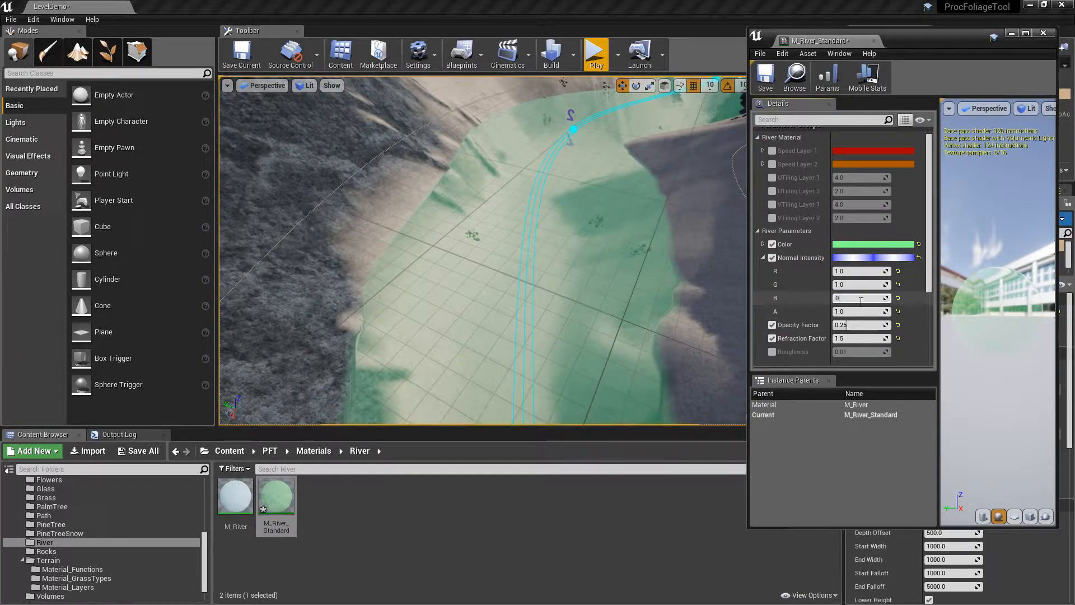
key(Return)
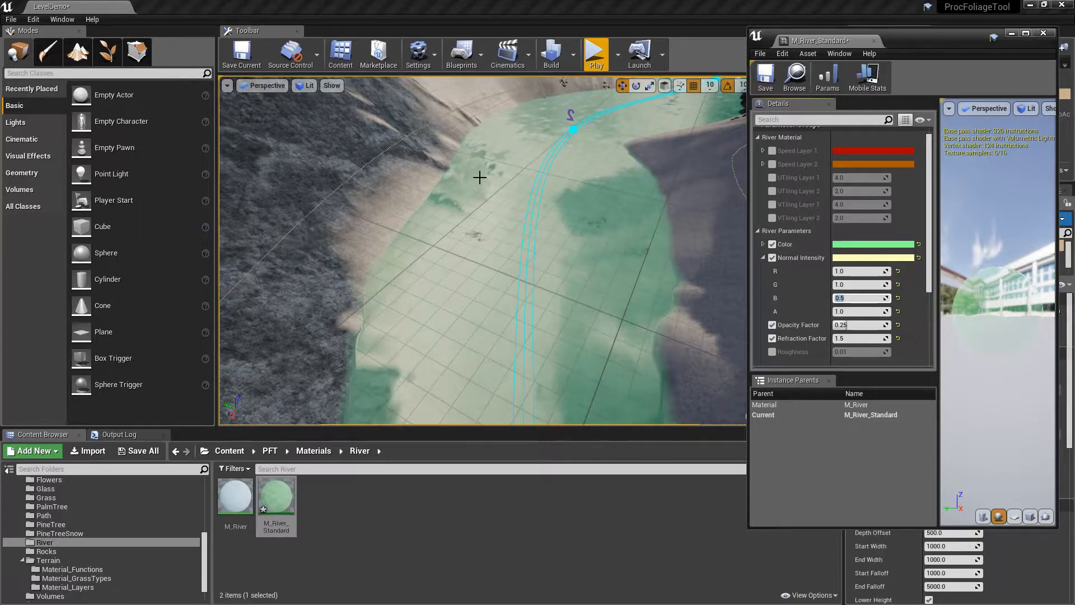
right_drag(515, 127, 558, 96)
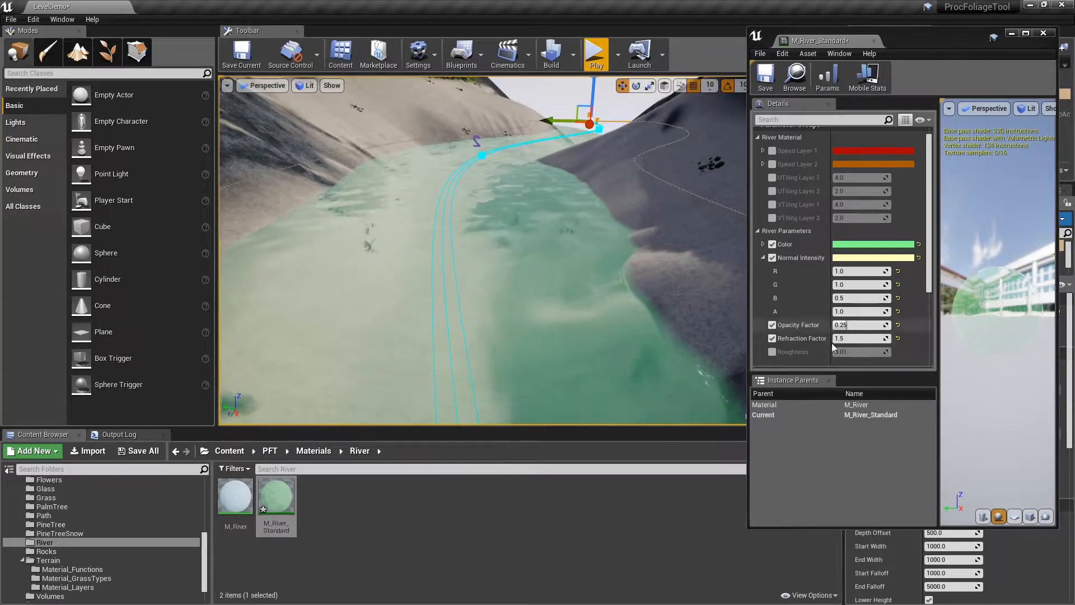
Lower the Normal Intensity B value to 0.2 and finally 0.1, checking the stronger ripples and collapsing the parameter.
click(853, 298)
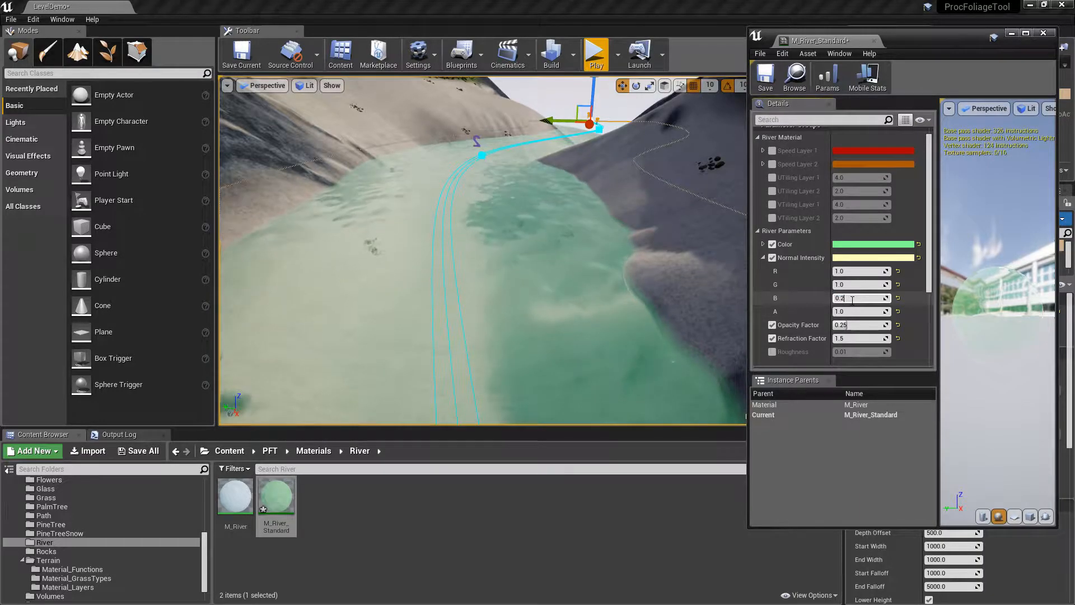
right_drag(531, 242, 465, 236)
click(846, 324)
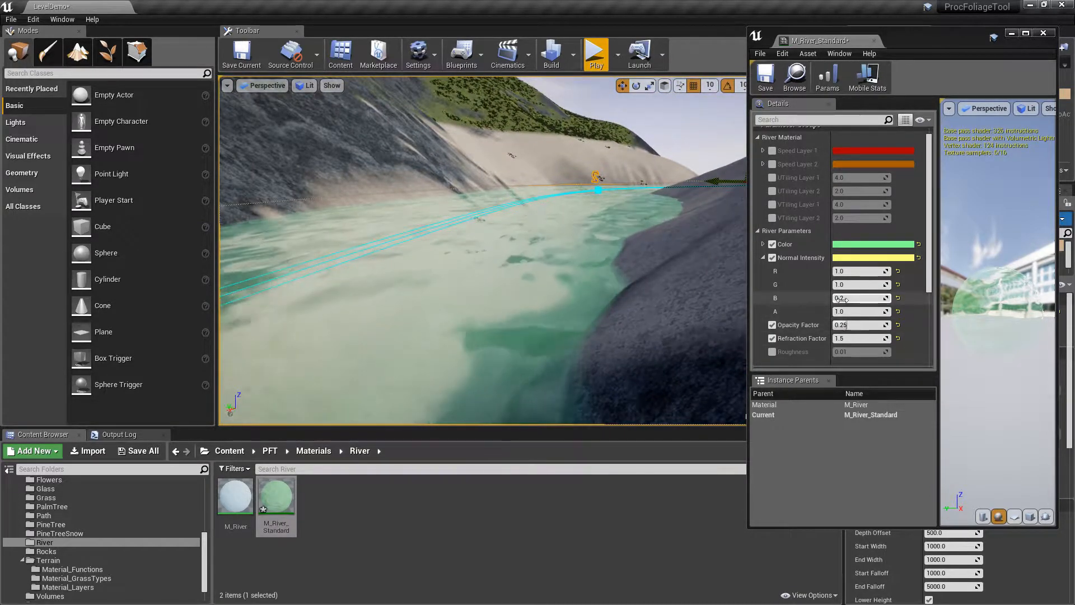
click(847, 300)
text(0.1)
key(Return)
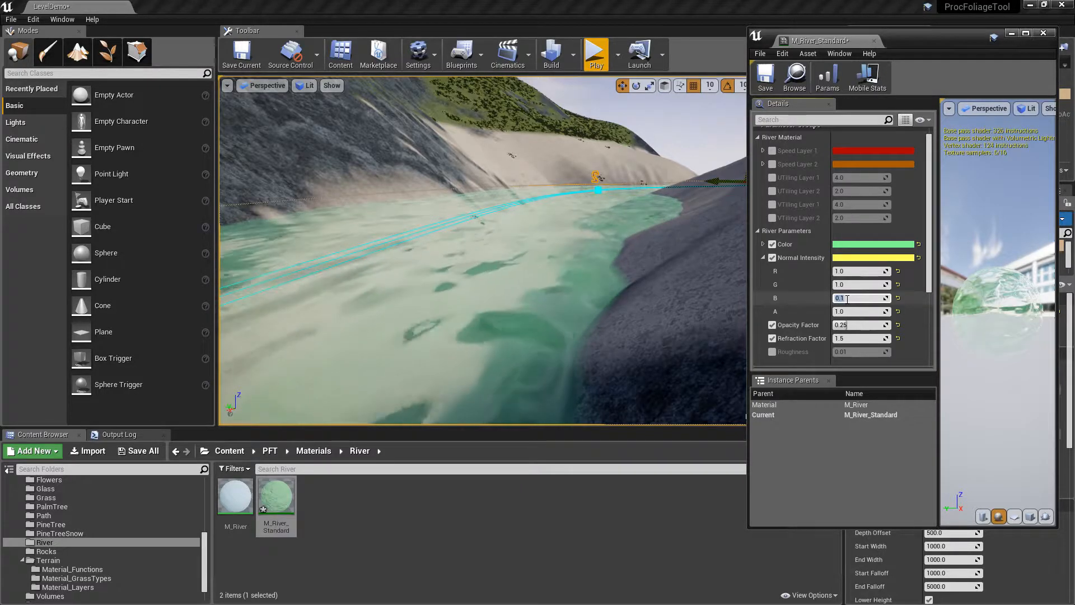
right_drag(487, 321, 392, 325)
right_drag(682, 260, 681, 259)
click(763, 258)
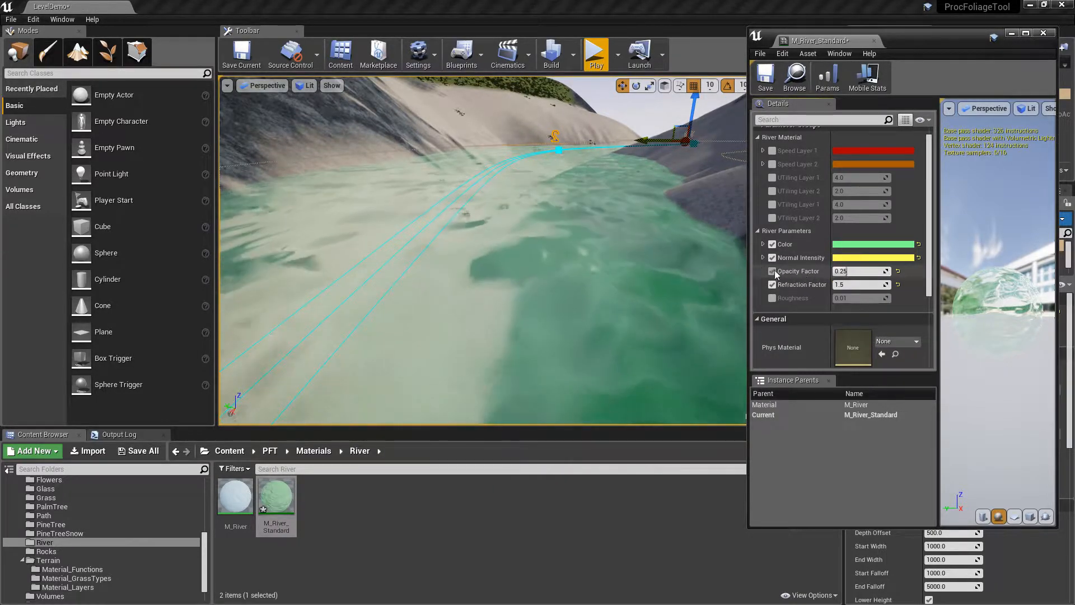
Try Opacity Factor values of 1.0 and 0.5 on the river material, comparing the water in the level.
drag(866, 273, 896, 274)
right_drag(588, 211, 588, 211)
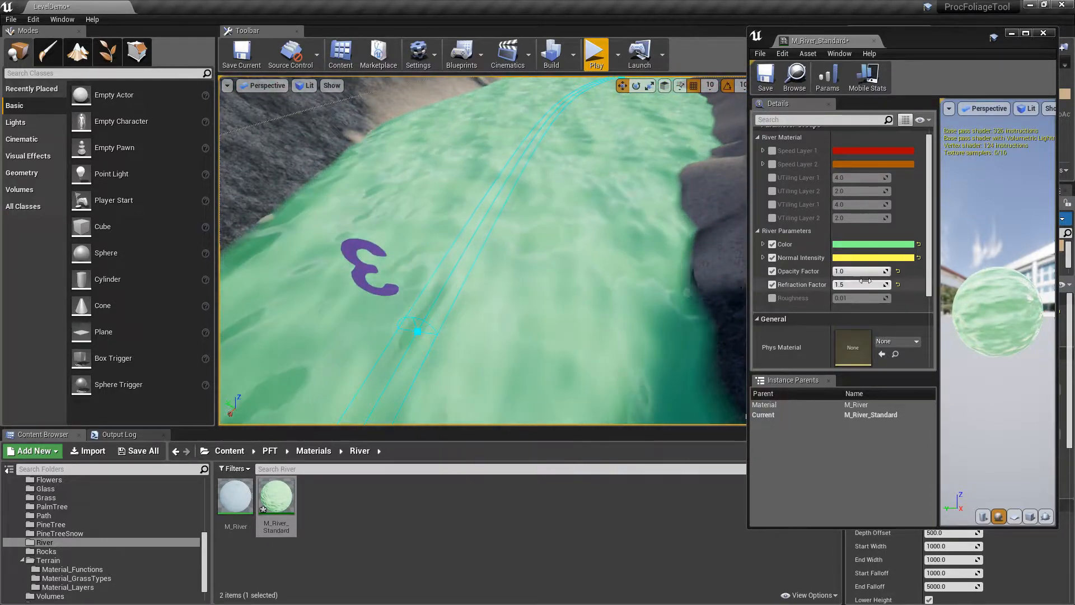
click(862, 271)
text(0.5)
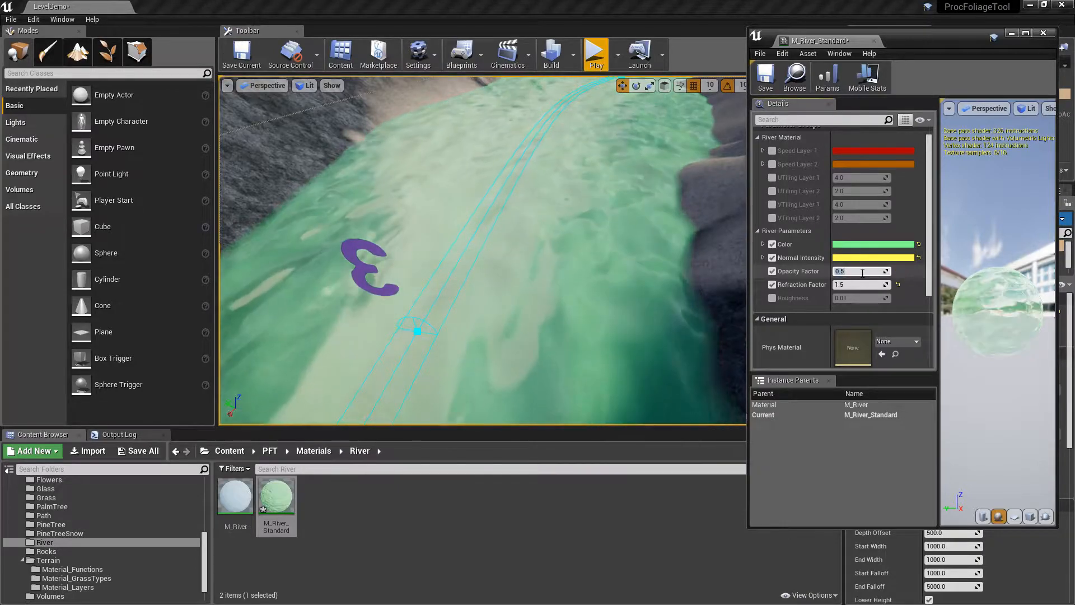
right_drag(539, 213, 539, 214)
Try an Opacity Factor of 0.1 on the river material and inspect the water's transparency.
click(842, 273)
text(0)
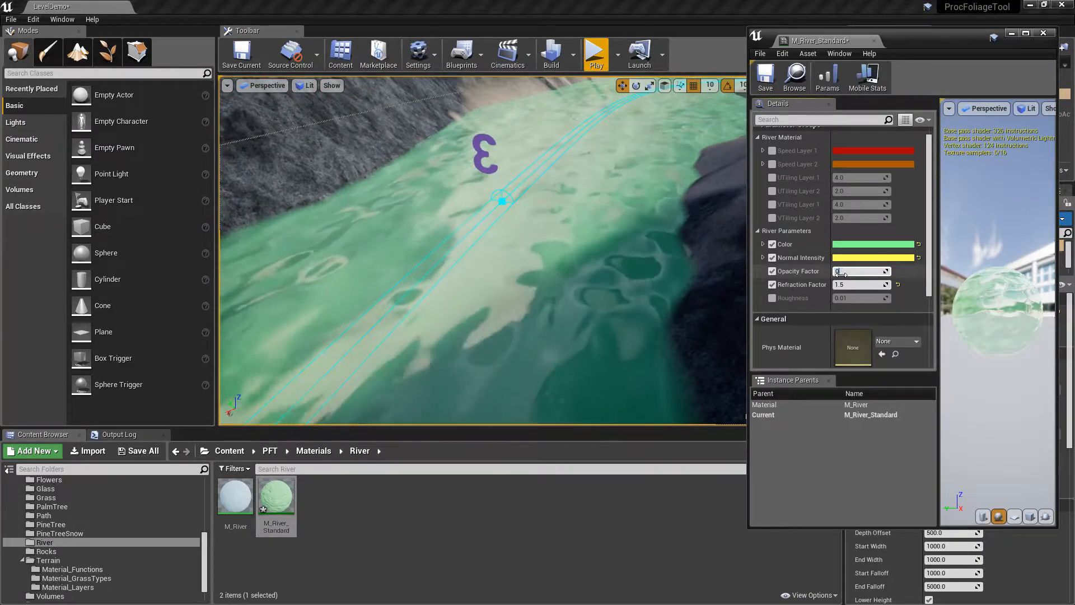
text(.1)
right_drag(605, 196, 606, 196)
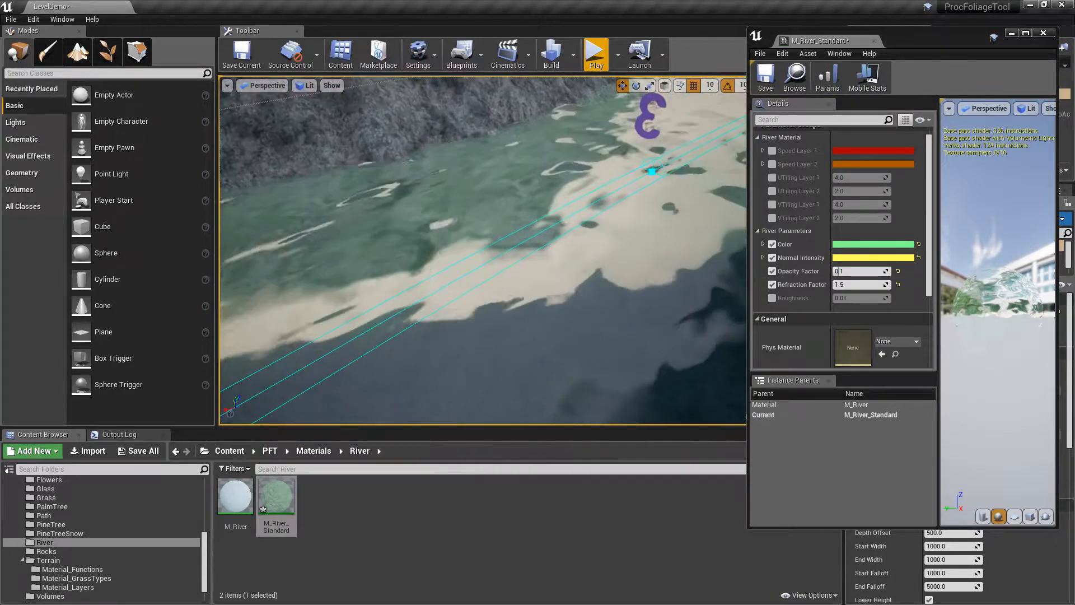
right_click(605, 203)
Disable the Normal Intensity override in the river material and inspect the water surface.
click(773, 257)
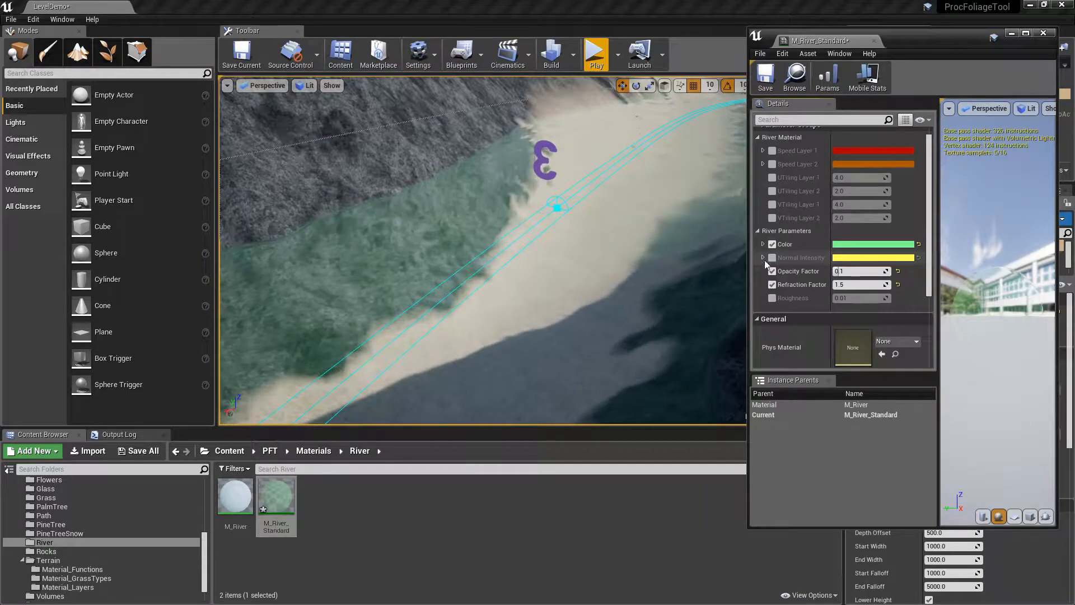
right_drag(511, 209, 511, 209)
right_drag(585, 284, 585, 284)
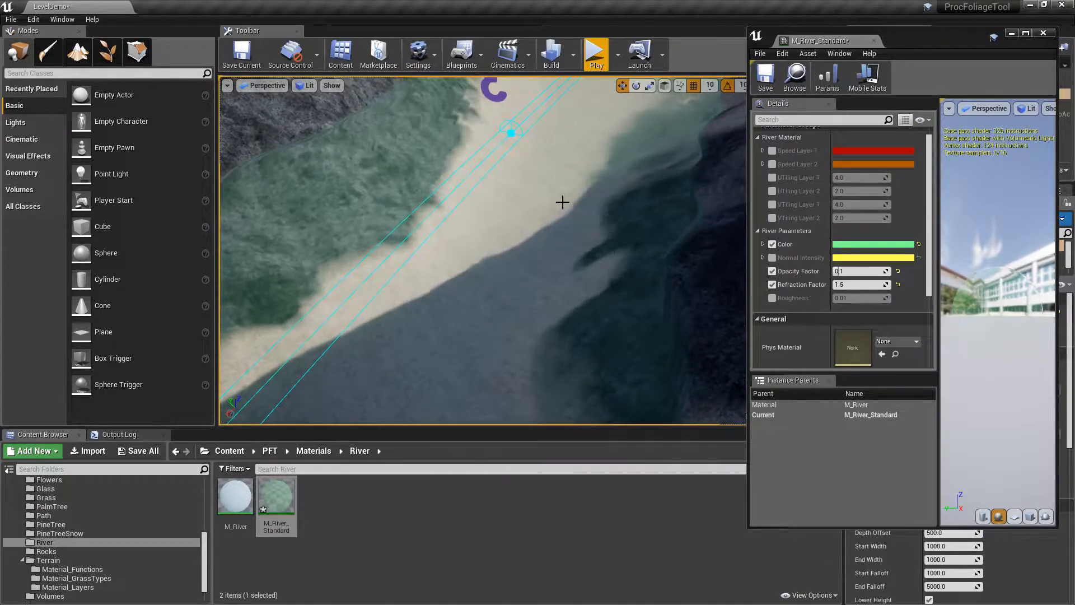
Try an Opacity Factor of 1.0 on the river material and inspect the water in the level.
click(857, 271)
text(1)
key(Return)
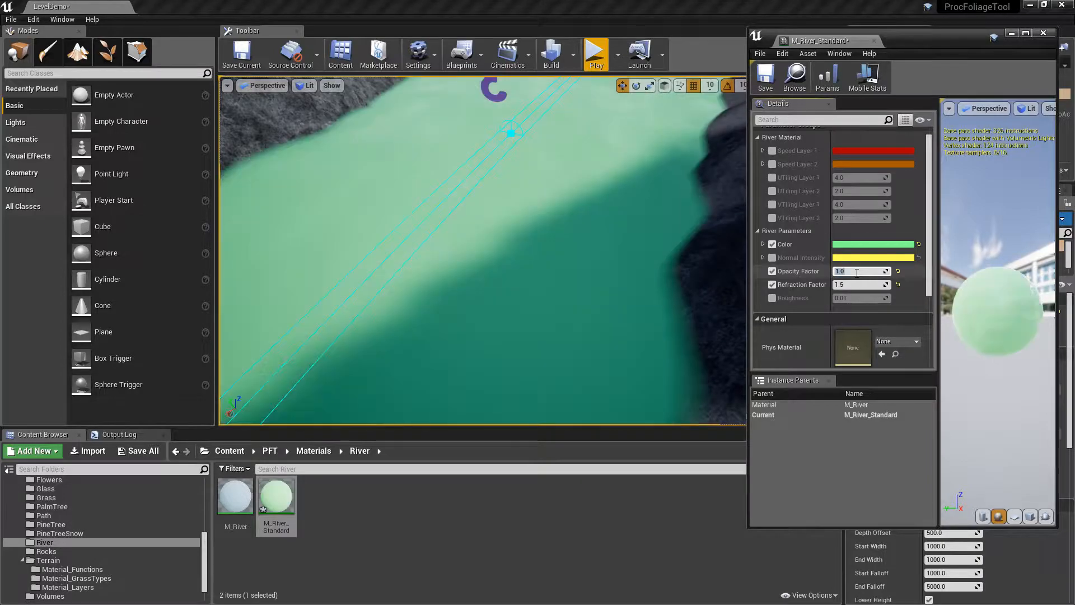
right_drag(504, 263, 504, 263)
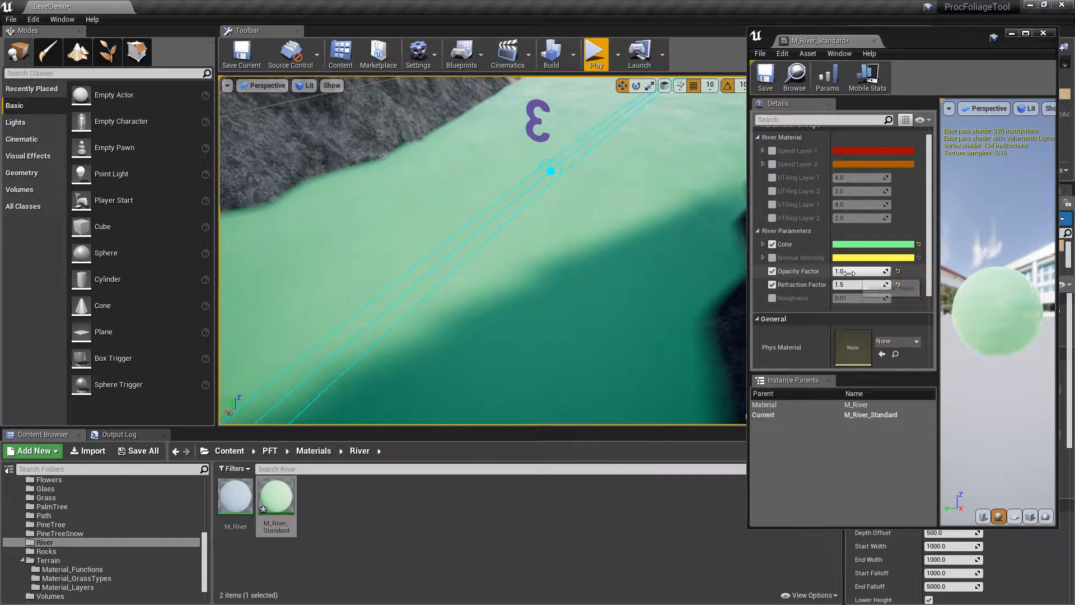
click(850, 273)
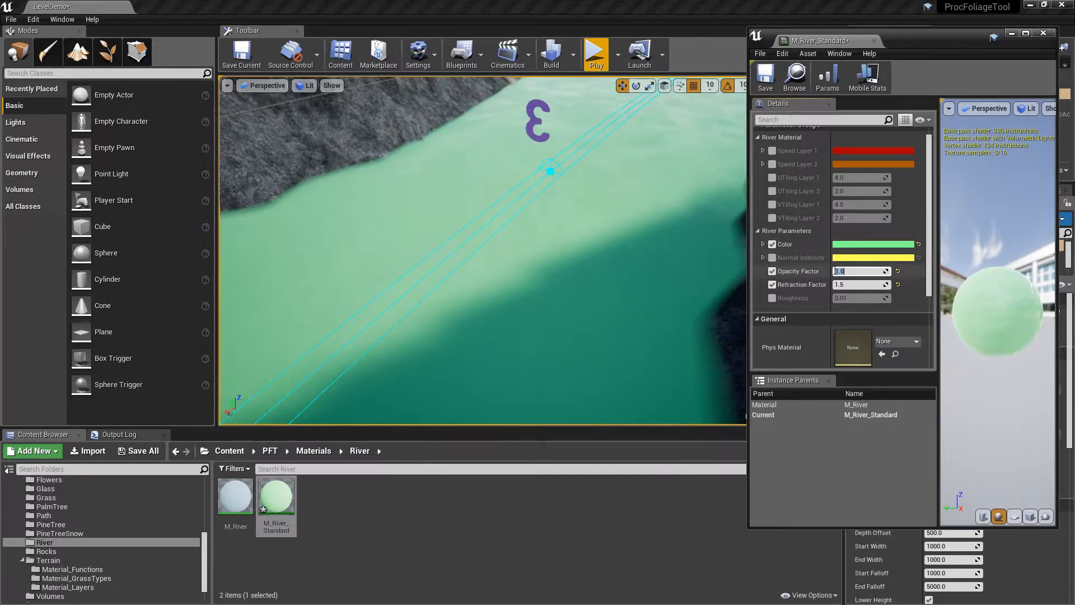
Reset the river material's Opacity Factor to its default, disable its override and check the water.
click(773, 272)
click(773, 272)
click(899, 272)
click(771, 271)
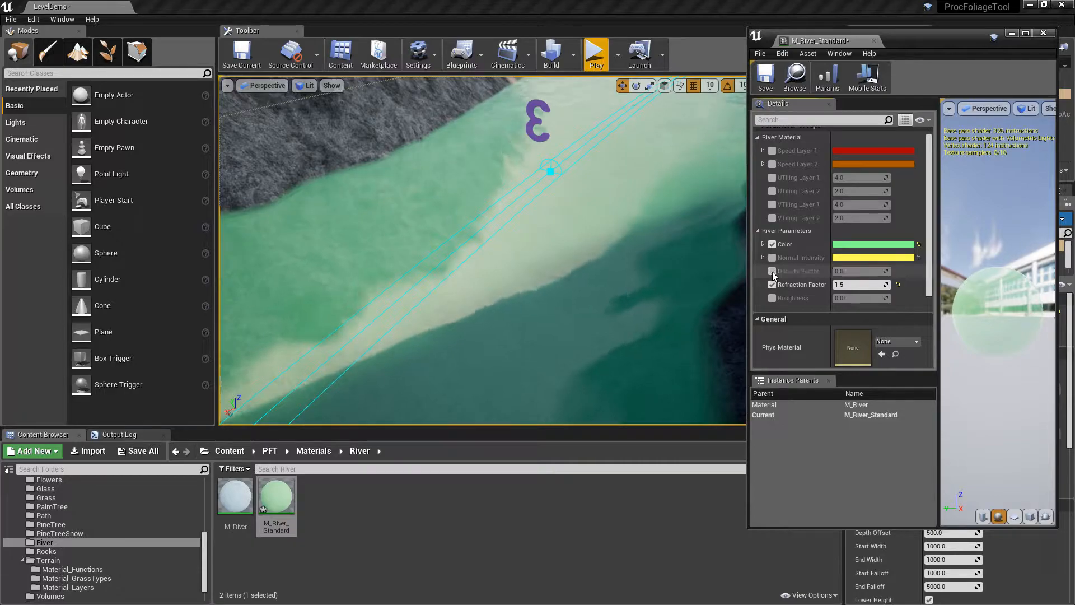
right_drag(560, 264, 574, 242)
right_click(628, 271)
Toggle the Refraction Factor override off and on for comparison, and try a value of 1.0.
click(772, 285)
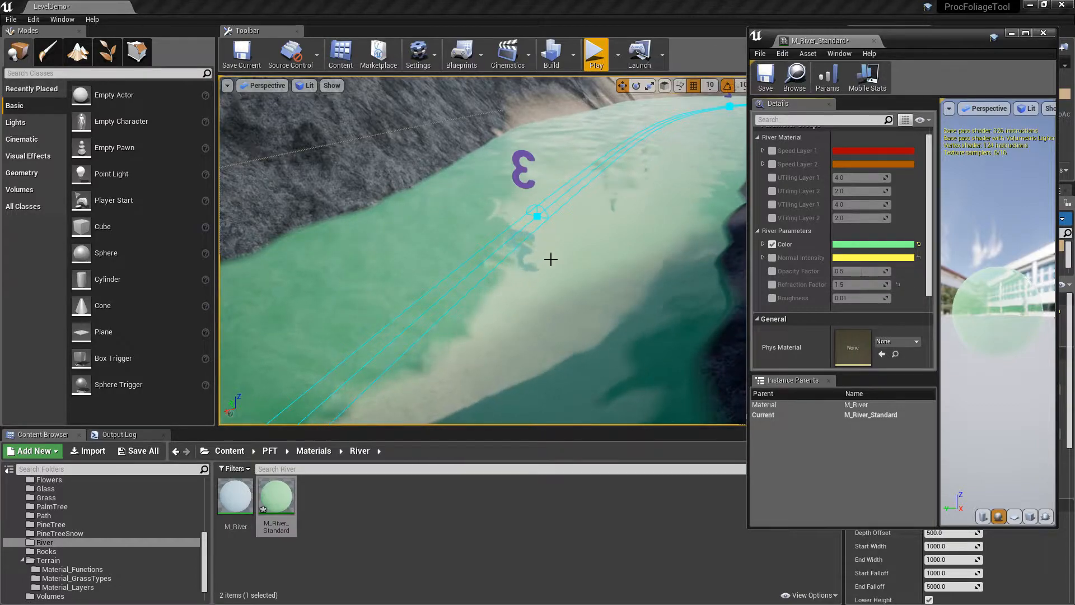
click(772, 285)
click(852, 286)
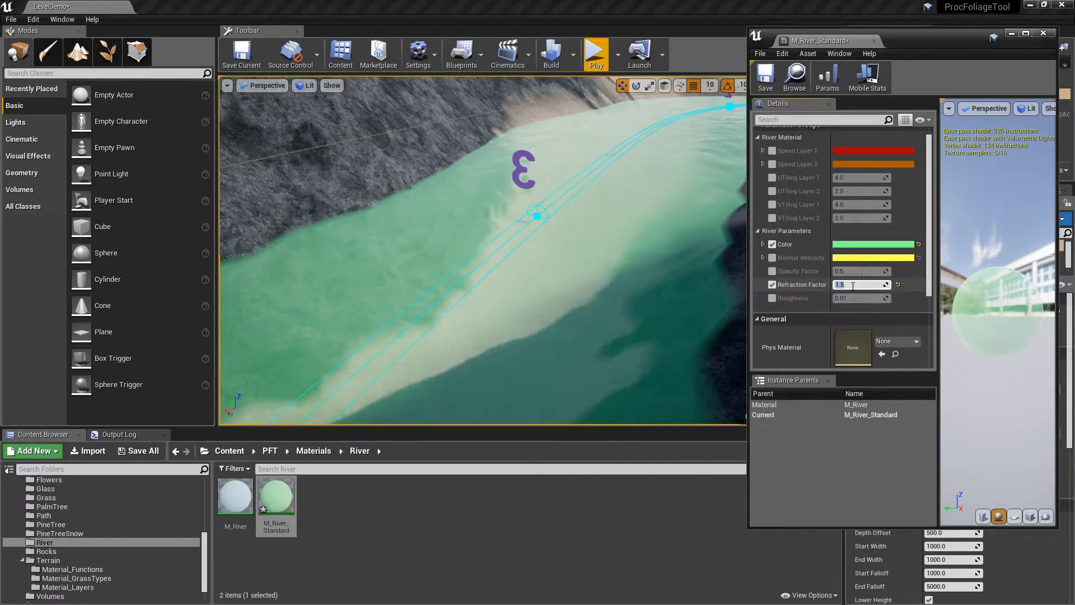
text(1.0)
key(Return)
right_drag(449, 195, 440, 218)
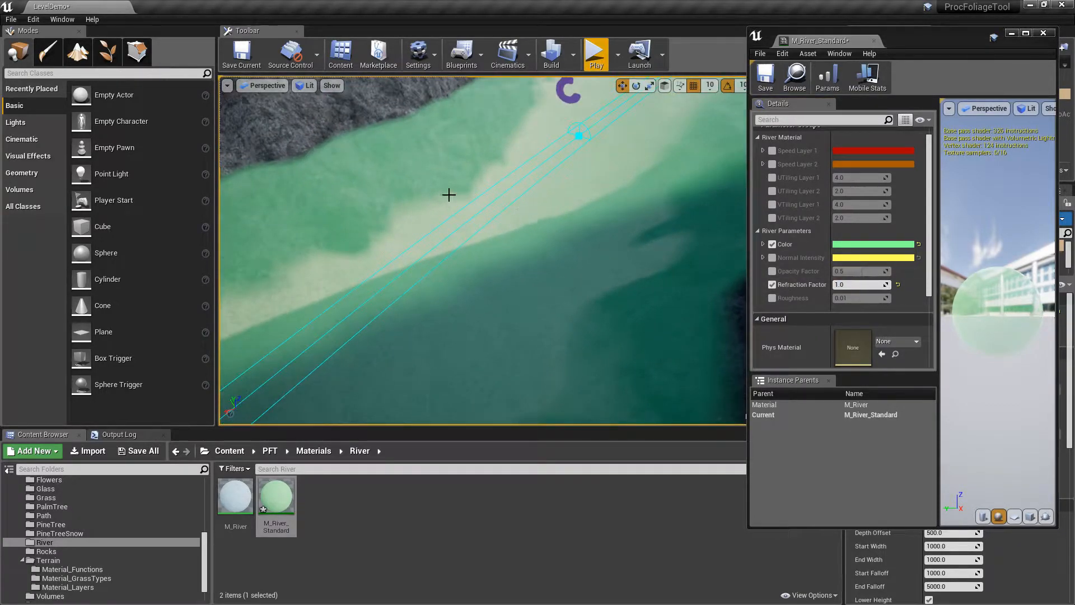
Compare Refraction Factor values of 0 and 0.1 on the river material, viewing the water in the level.
click(866, 284)
text(0)
key(Return)
mouse_move(554, 224)
right_down()
mouse_move(616, 185)
mouse_move(518, 224)
mouse_move(417, 219)
mouse_move(386, 188)
mouse_move(518, 215)
mouse_move(551, 205)
mouse_move(527, 254)
right_up()
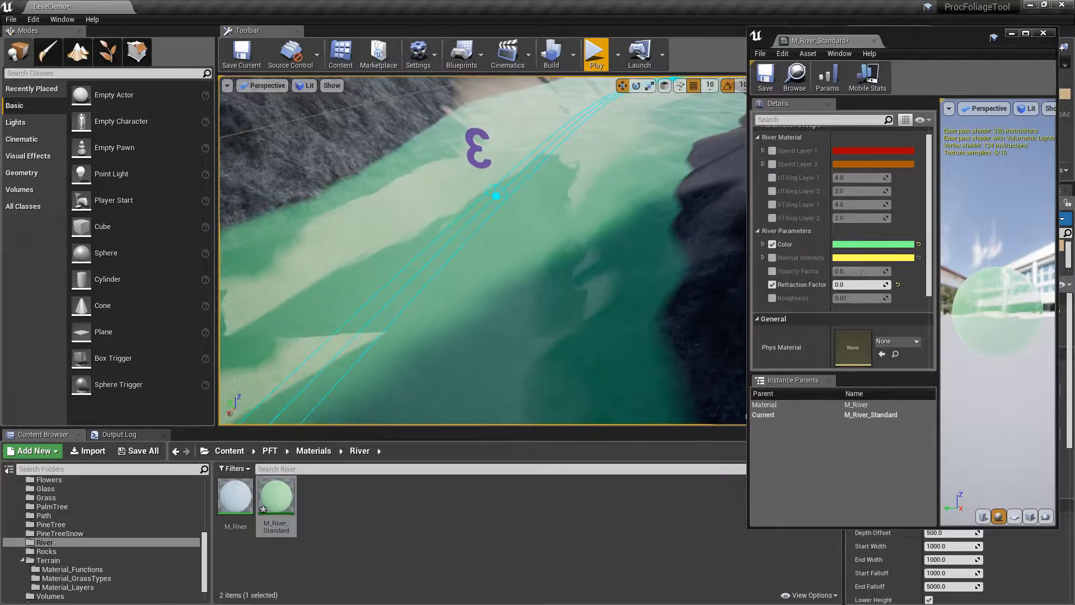
click(860, 285)
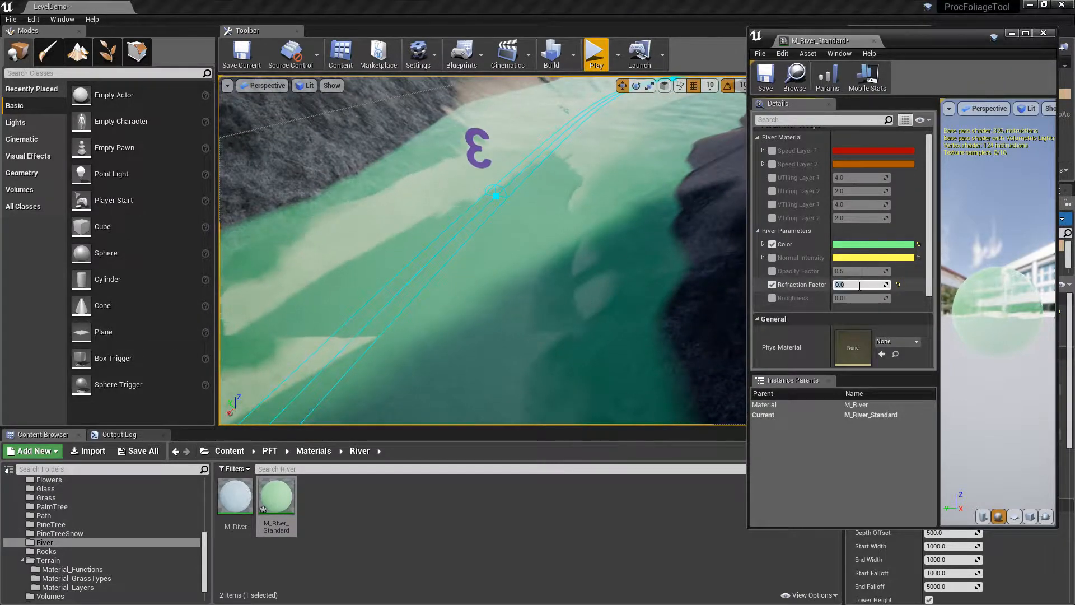
text(0.1)
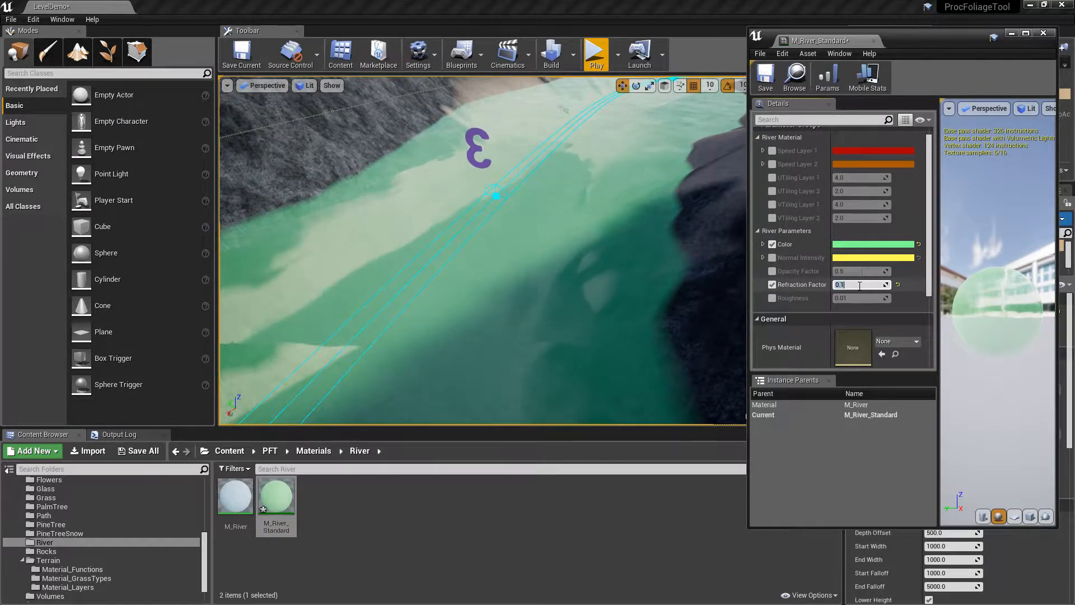
text(0)
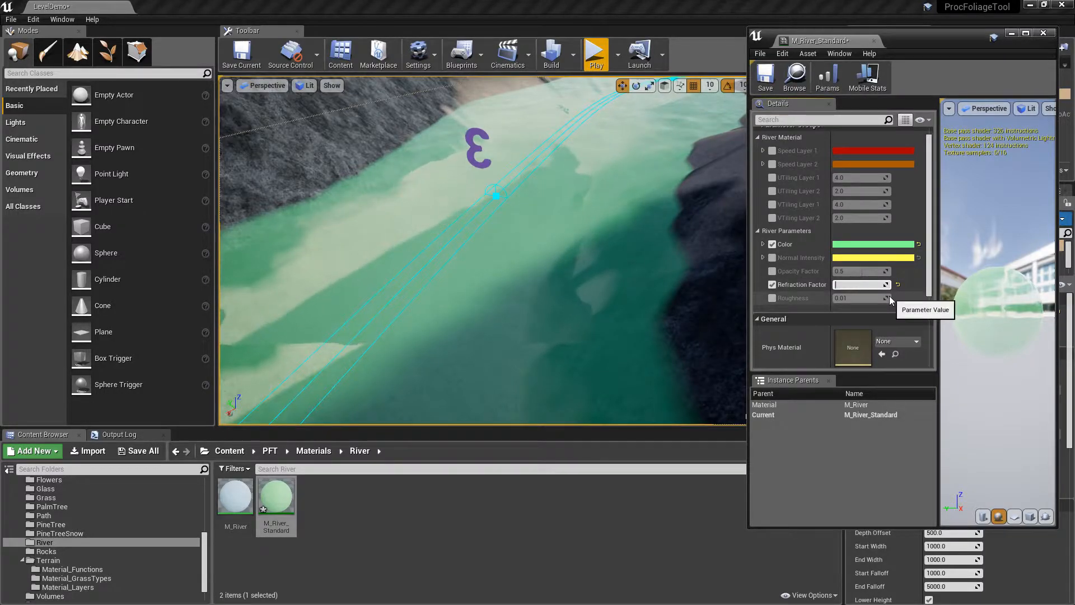
Set the Refraction Factor to 2.0, disable its override and inspect the river from along the valley.
text(2)
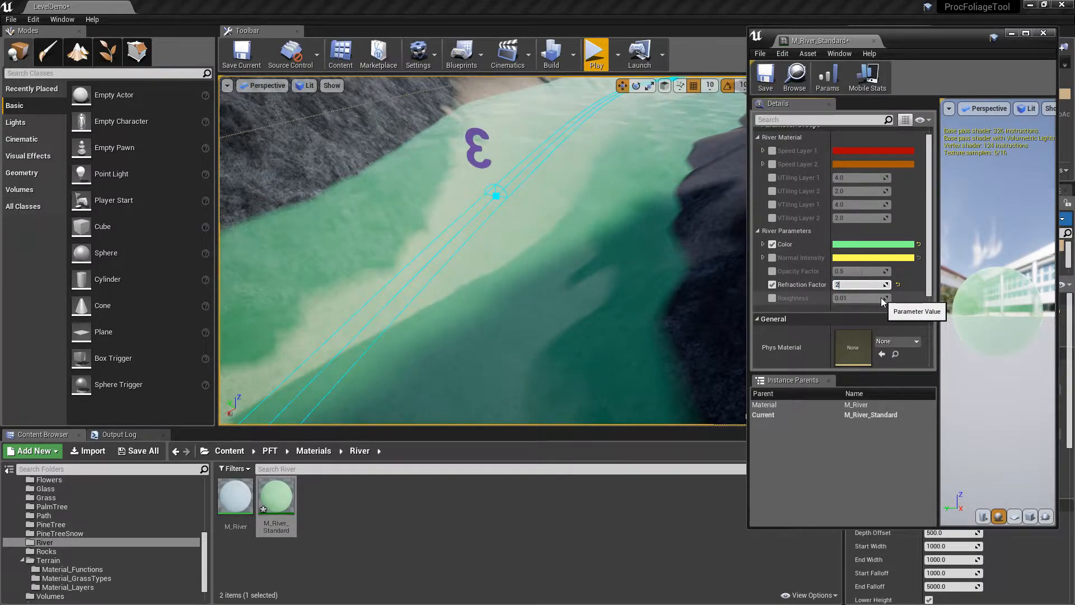
key(Return)
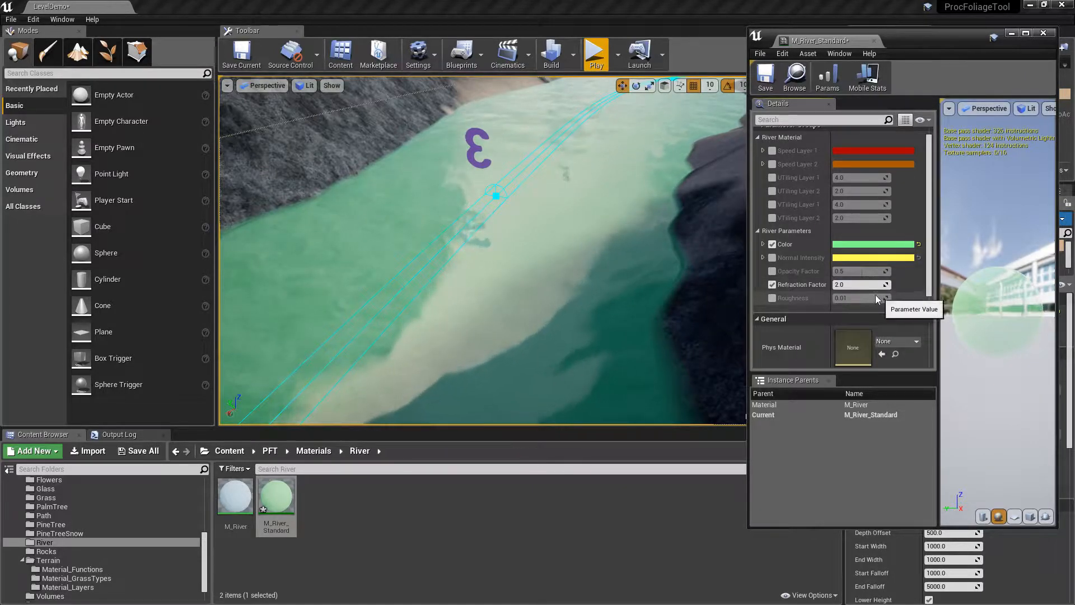
click(775, 284)
click(775, 284)
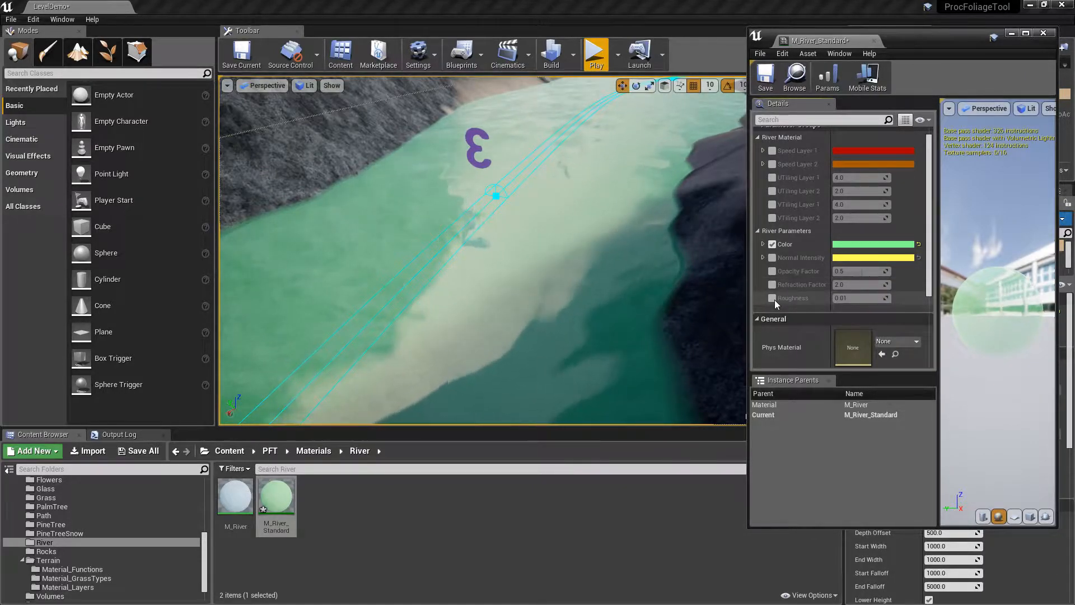
mouse_move(642, 269)
right_down()
mouse_move(650, 224)
mouse_move(637, 250)
right_up()
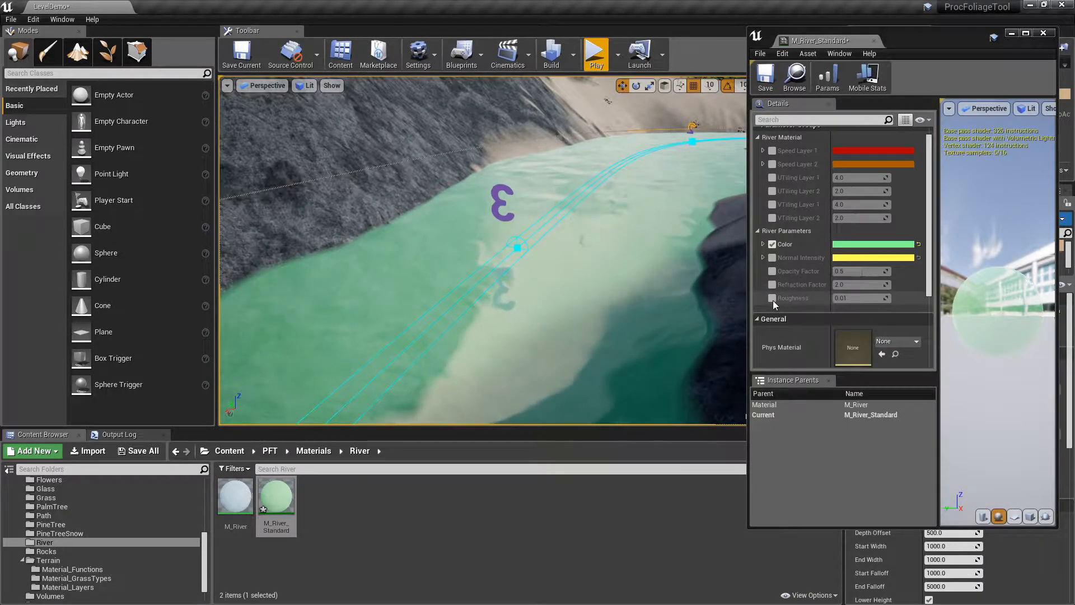
right_drag(597, 237, 488, 188)
right_click(612, 234)
mouse_move(512, 230)
right_down()
mouse_move(499, 264)
mouse_move(504, 241)
mouse_move(527, 235)
mouse_move(513, 233)
right_up()
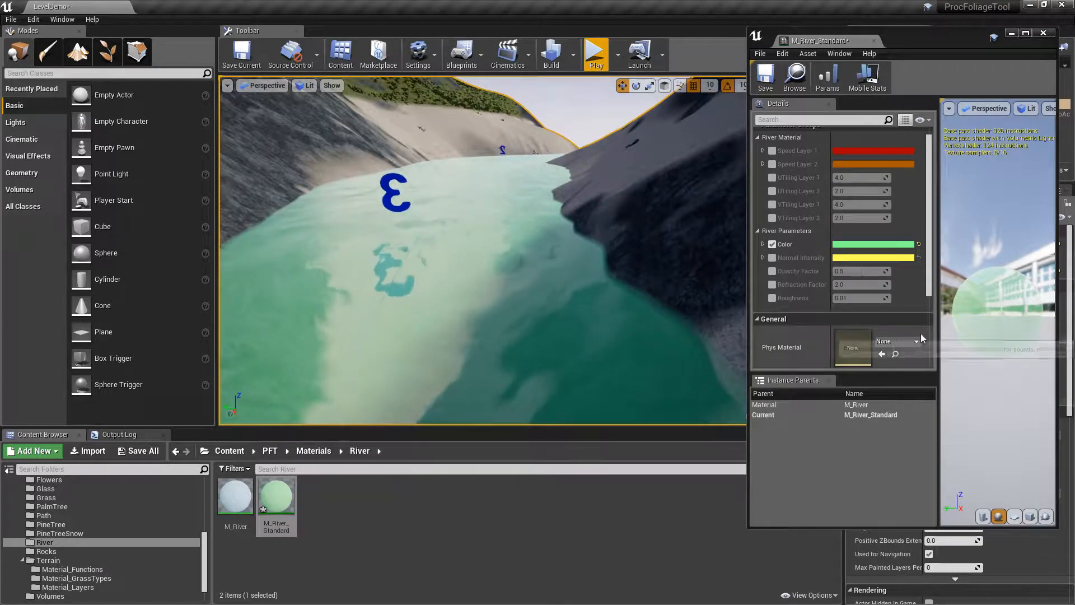
Compare the water with the Color override off and on, and re-enable the Normal Intensity override.
click(773, 245)
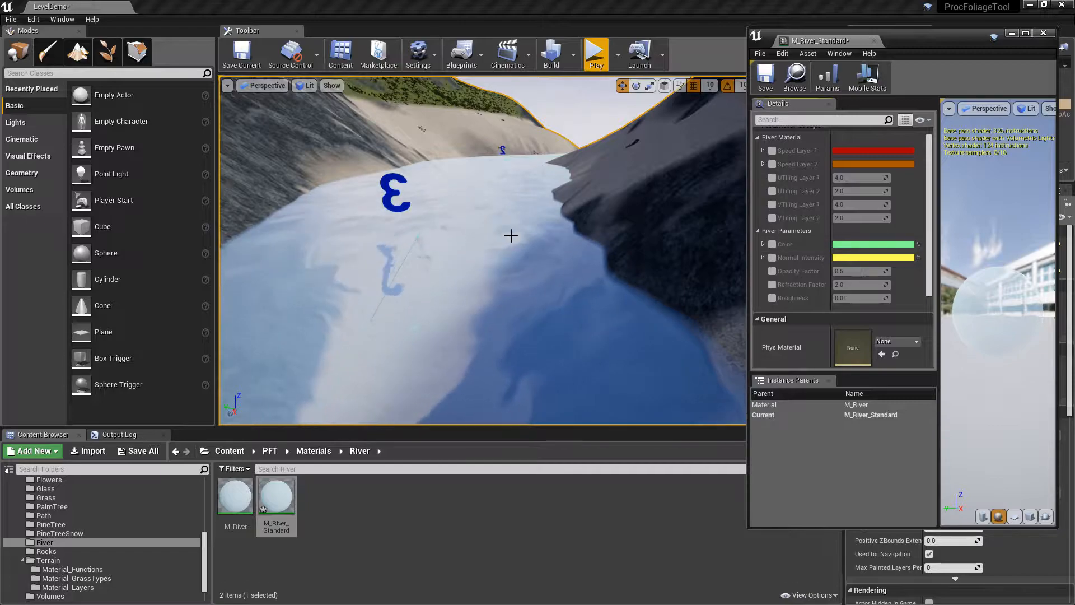
click(772, 257)
mouse_move(644, 269)
right_down()
mouse_move(571, 324)
mouse_move(565, 303)
mouse_move(599, 274)
mouse_move(644, 291)
mouse_move(633, 241)
right_up()
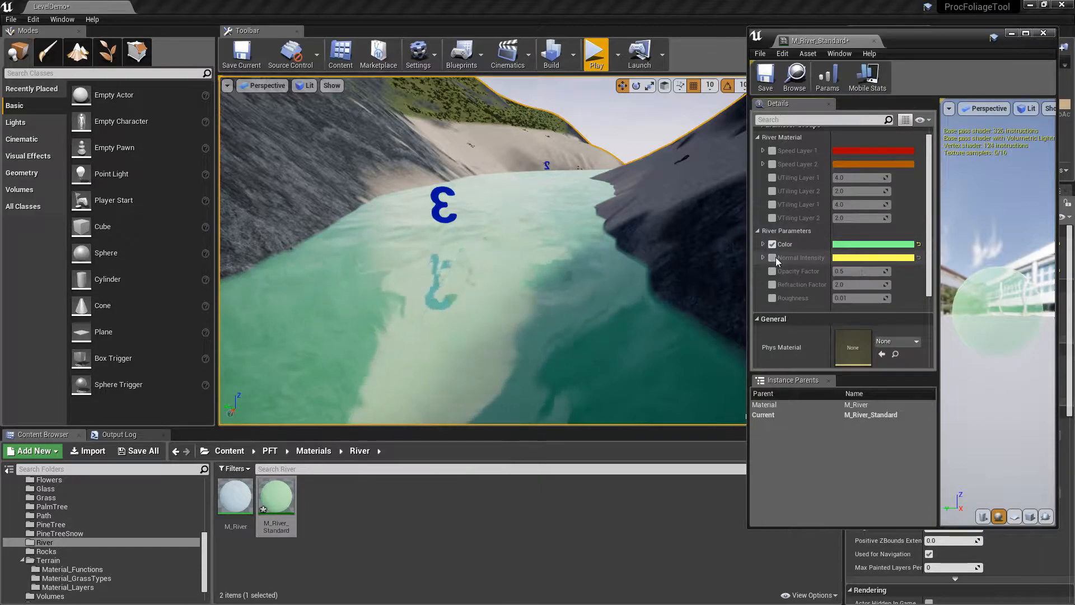
scroll(905, 240, down, 3)
scroll(905, 239, up, 4)
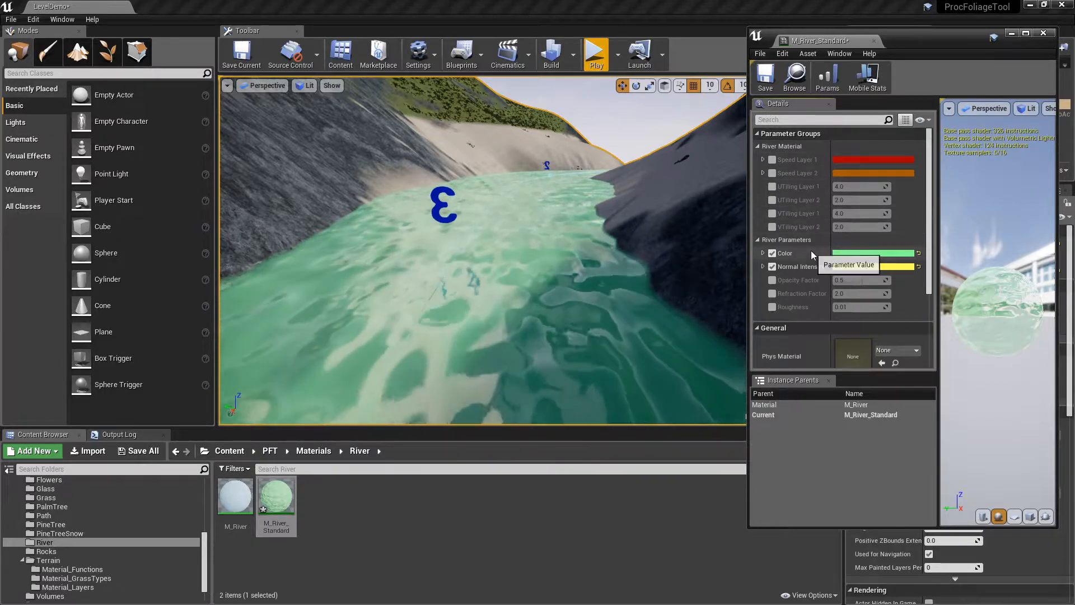
Collapse River Parameters and enable the UTiling Layer 1 and VTiling Layer 1 overrides, viewing the river's bank.
click(759, 241)
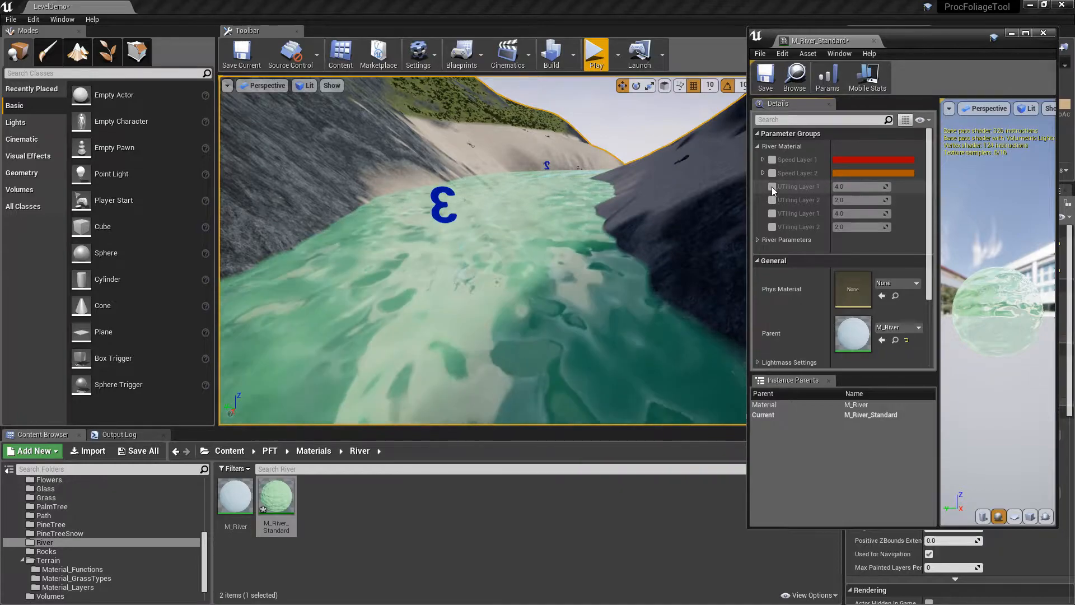
click(772, 187)
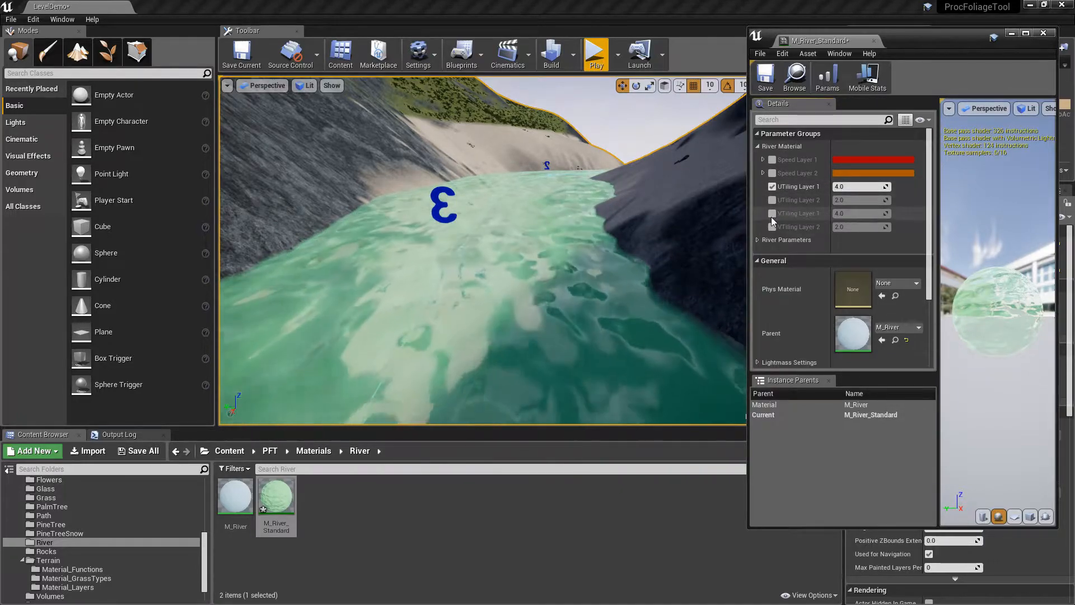
click(772, 214)
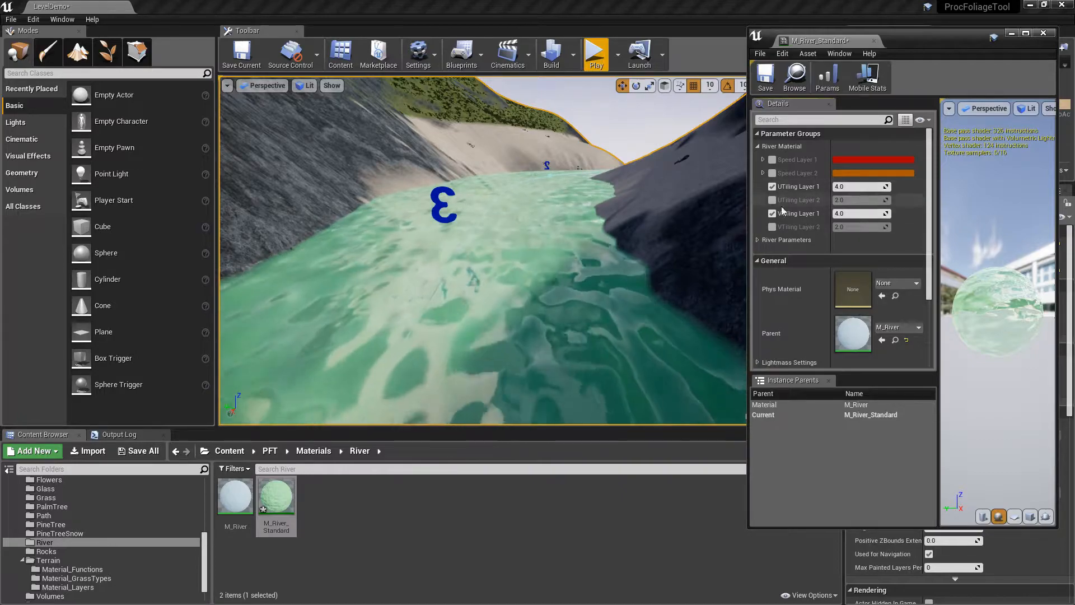
right_drag(644, 231, 665, 202)
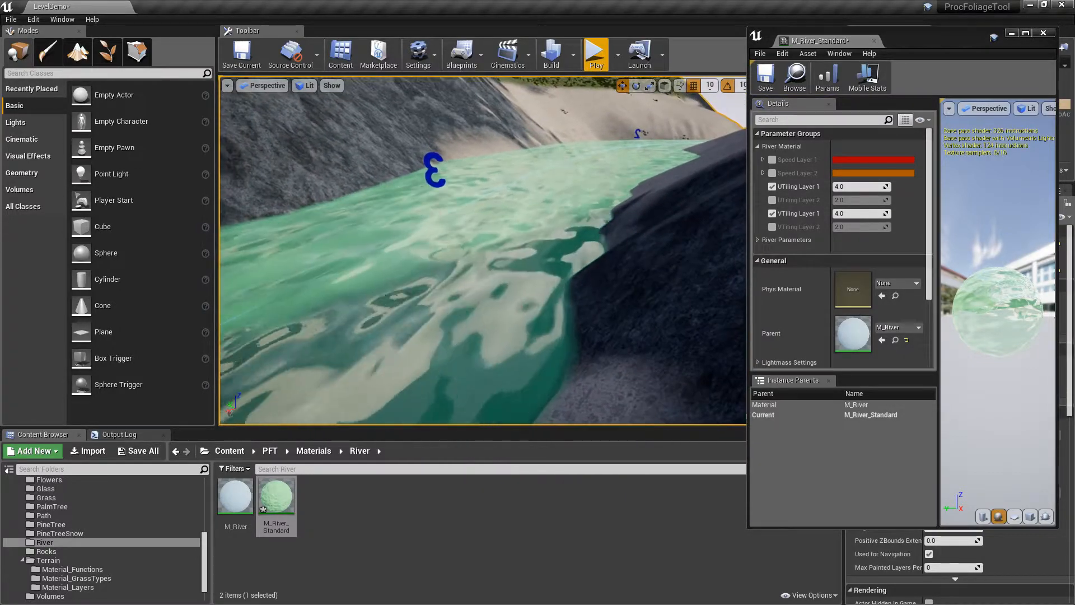
right_click(665, 202)
right_drag(480, 281, 480, 287)
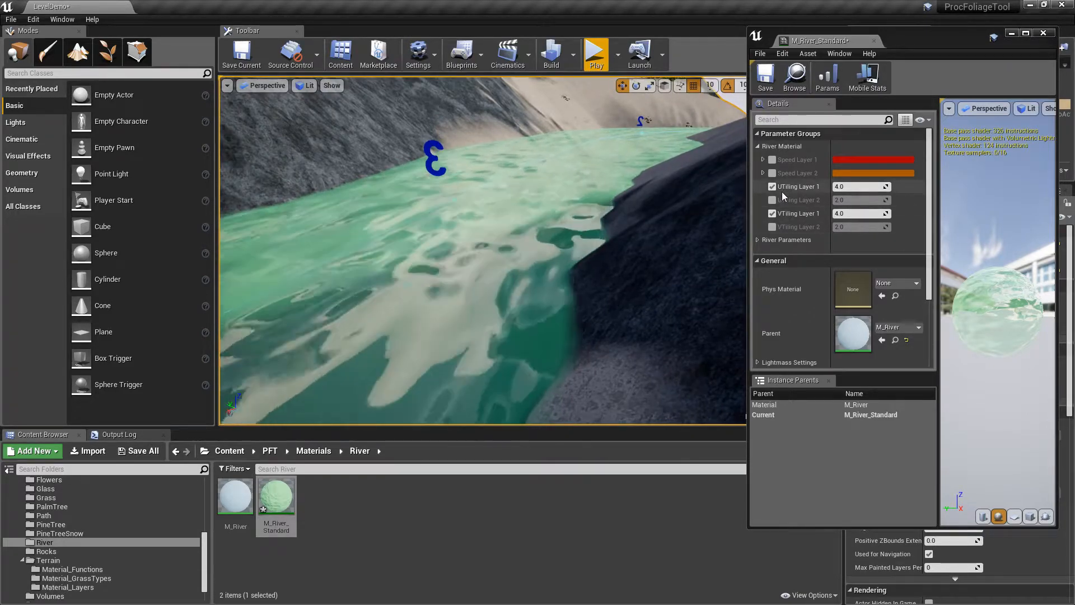
Try a value of 8.0 for both UTiling Layer 1 and VTiling Layer 1, and inspect the ripples.
click(857, 187)
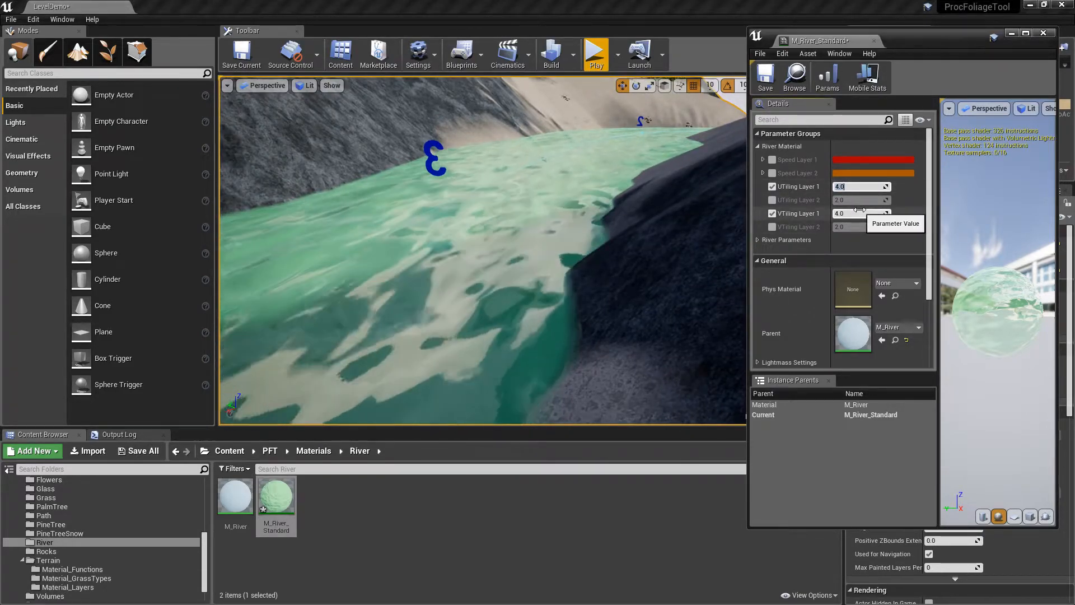
key(Return)
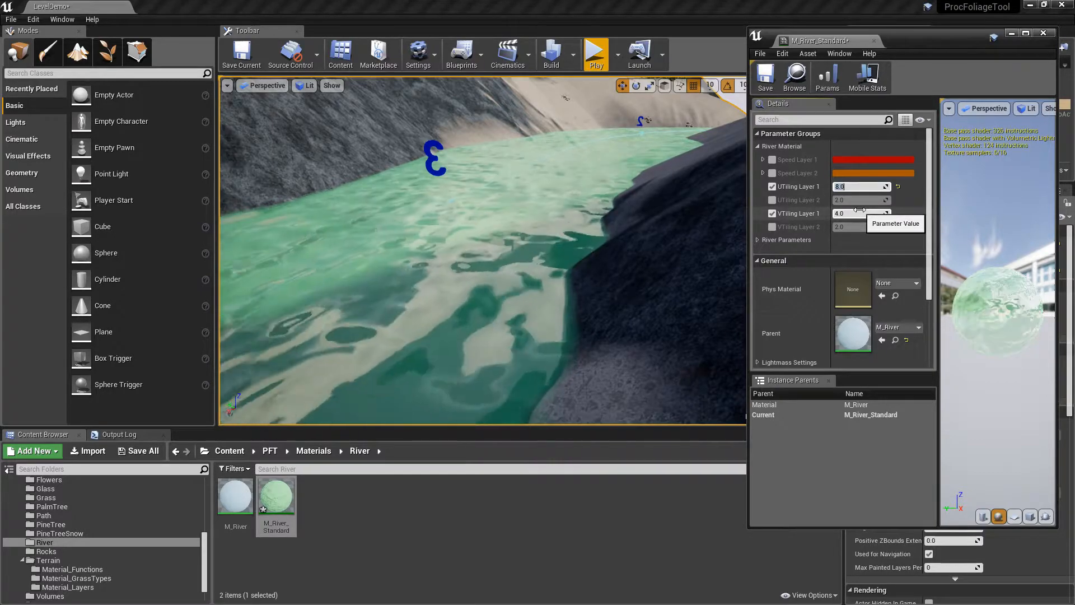
click(860, 213)
text(8)
key(Return)
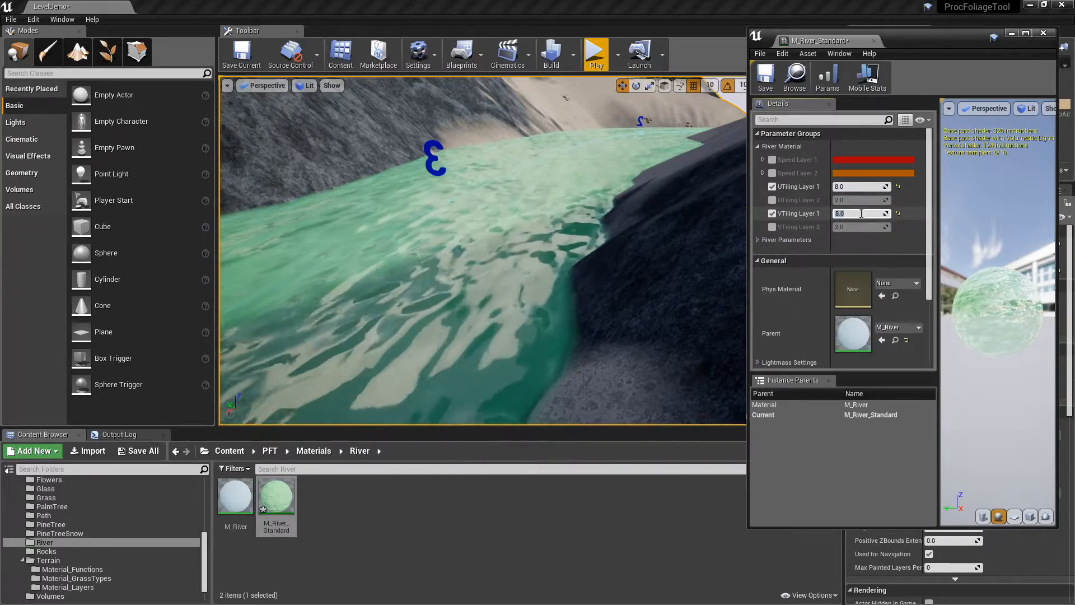
mouse_move(546, 177)
right_down()
mouse_move(437, 194)
mouse_move(314, 179)
mouse_move(540, 171)
mouse_move(542, 180)
right_up()
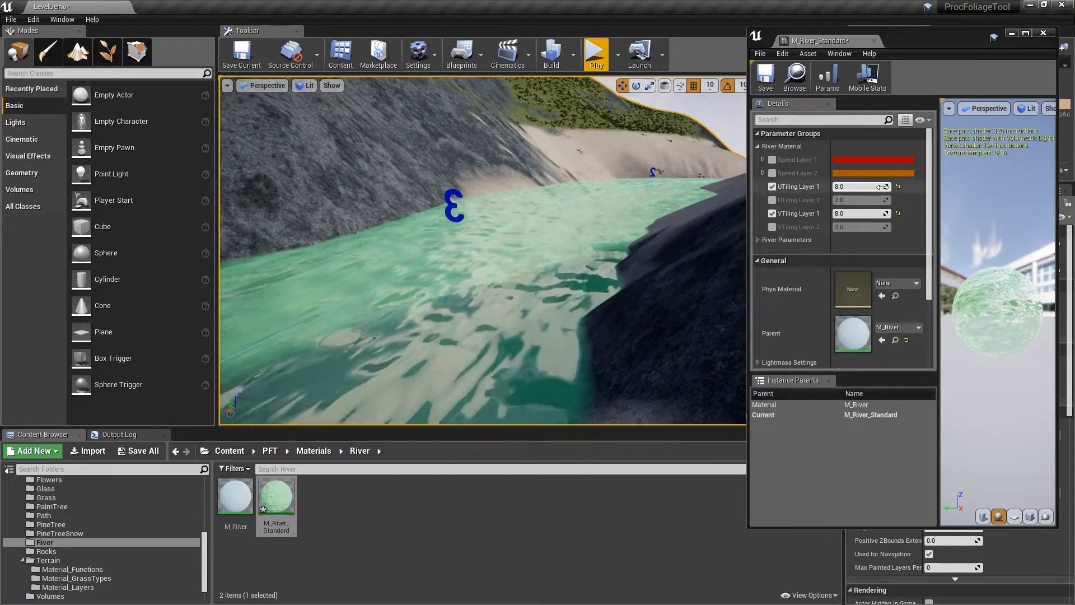
Enable the UTiling Layer 2 and VTiling Layer 2 overrides and set both to 4.0.
click(772, 227)
click(772, 200)
click(857, 199)
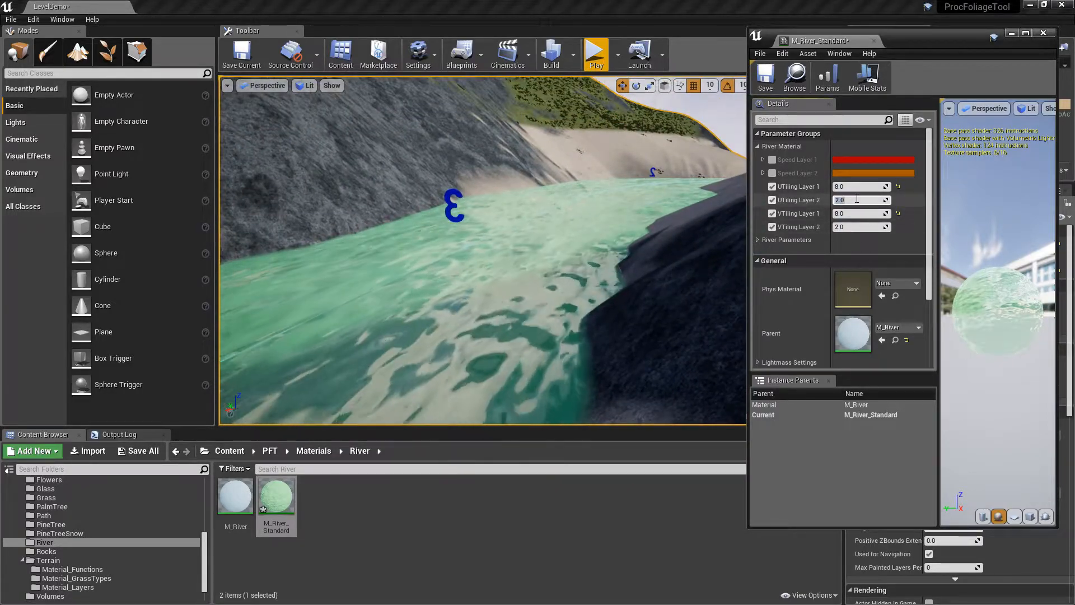
text(4.0)
click(860, 227)
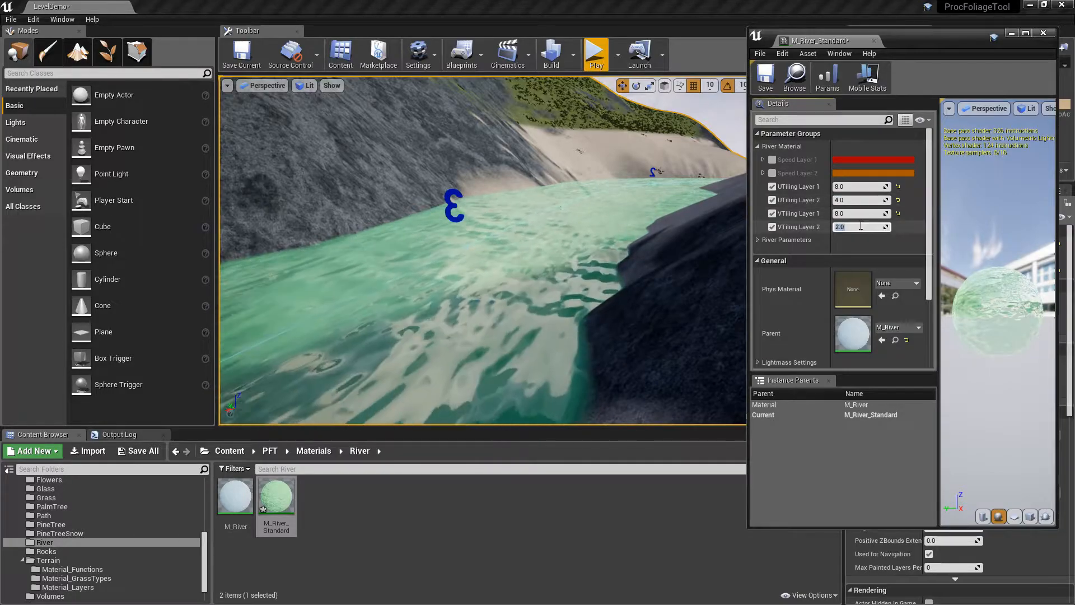
right_drag(560, 252, 280, 231)
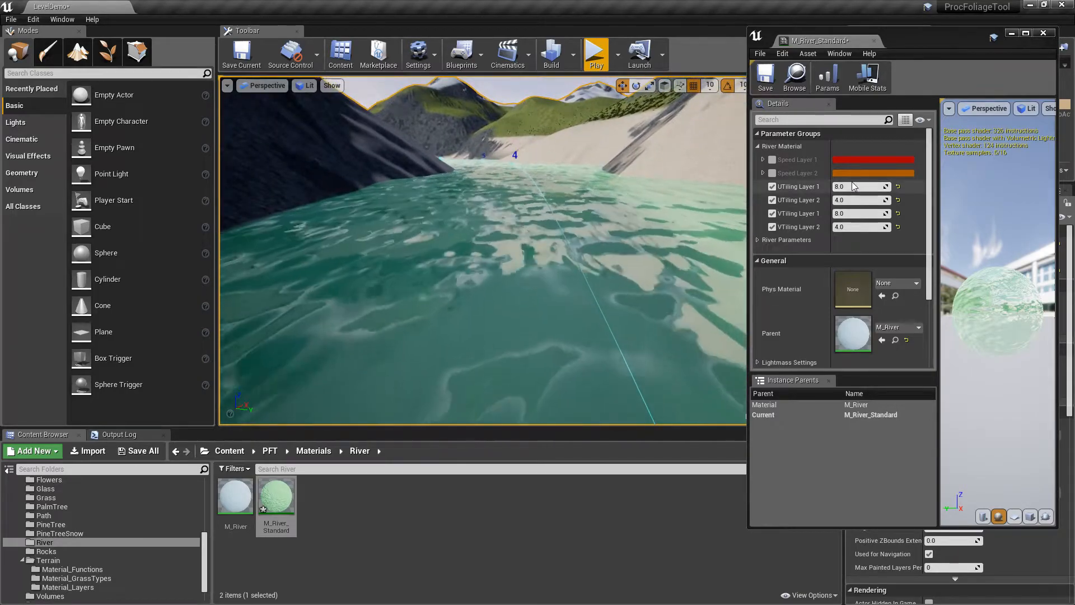
Set UTiling Layer 1 and VTiling Layer 1 to 1.0 and check the water surface.
click(849, 187)
text(1)
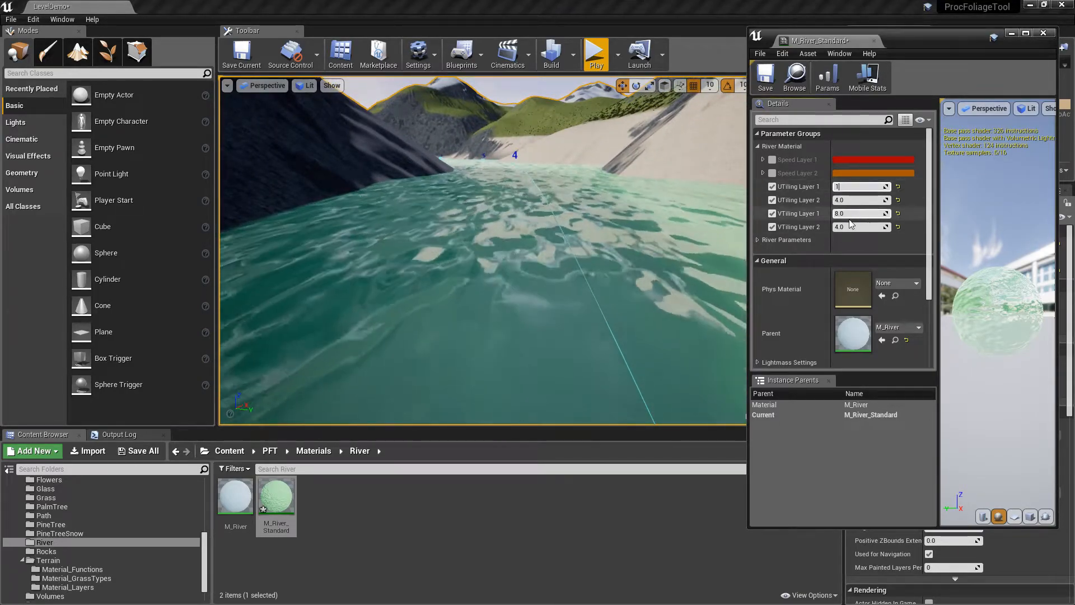
click(853, 214)
text(1)
key(Return)
right_drag(555, 170, 574, 184)
Set VTiling Layer 1 to 8.0 and inspect the stretched ripples along the river.
click(857, 215)
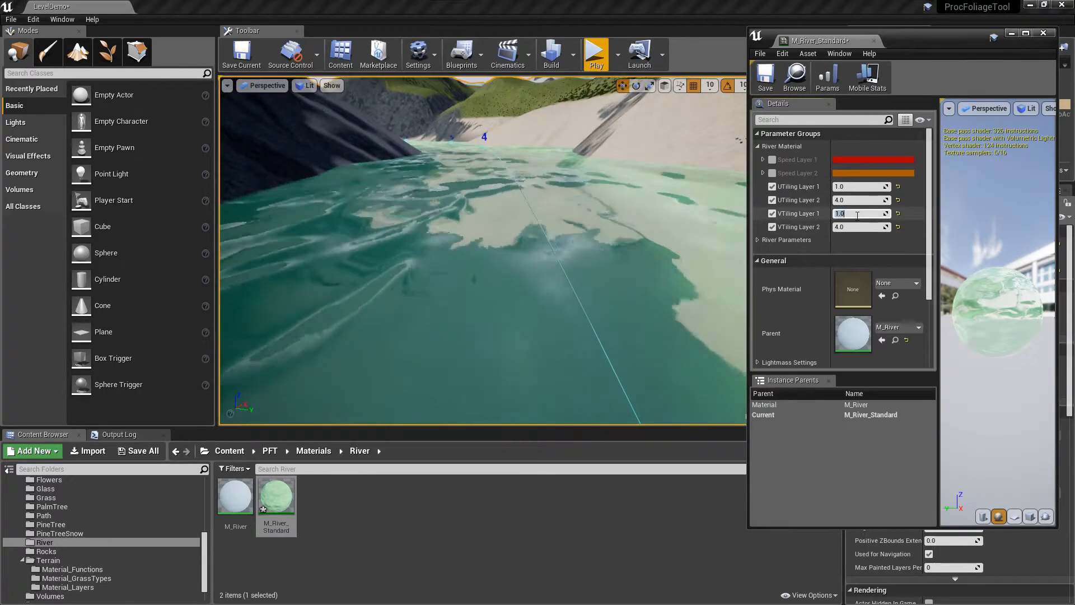
text(8)
key(Return)
right_drag(605, 168, 778, 174)
right_drag(615, 202, 437, 232)
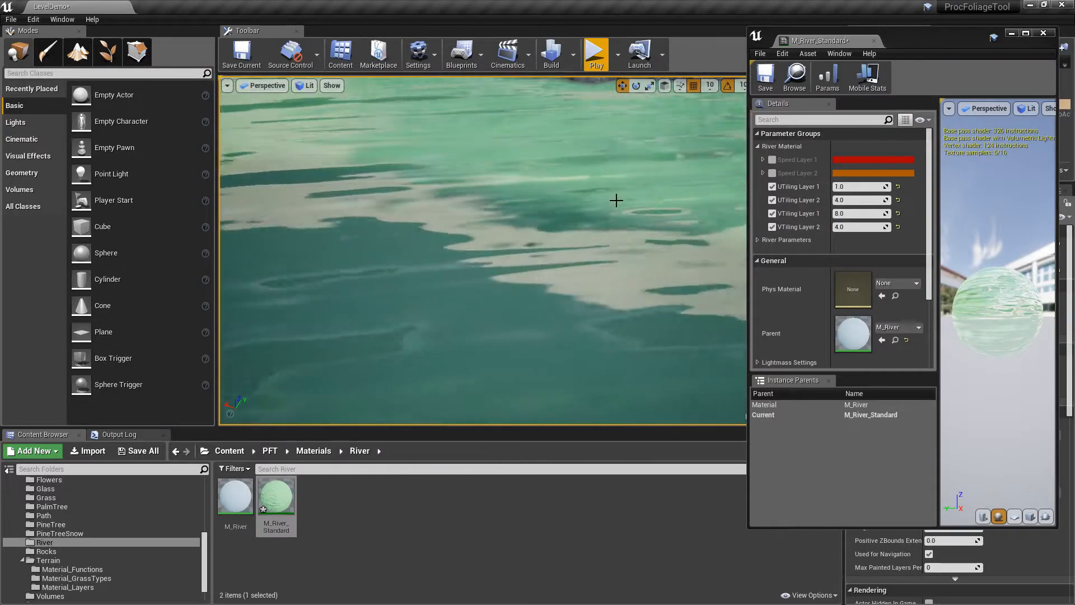
right_drag(478, 196, 653, 304)
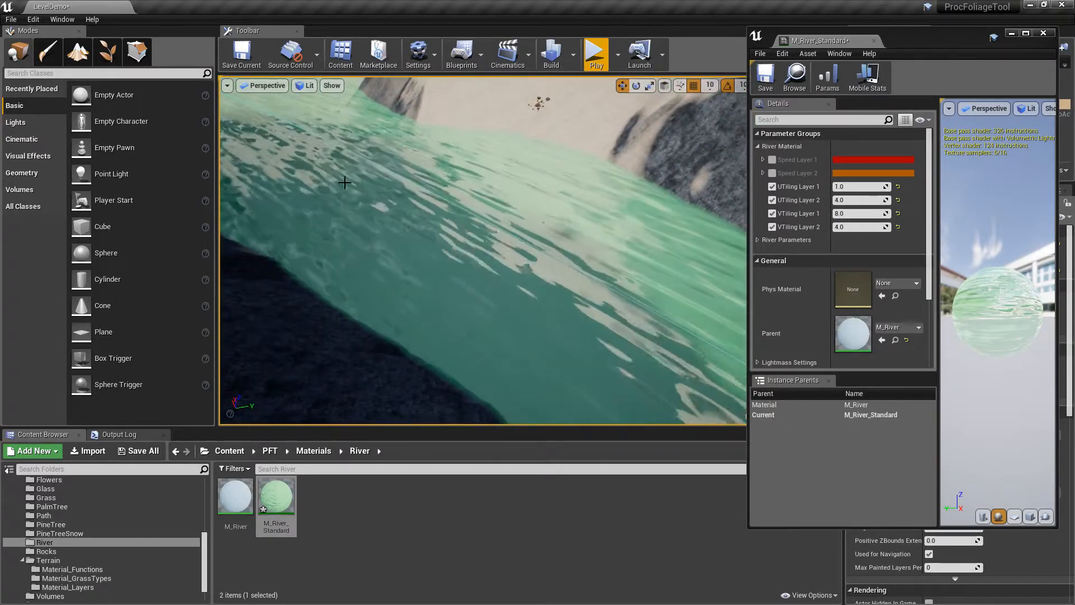
Reset the UTiling and VTiling values of both layers to their defaults and disable all four overrides.
right_drag(526, 242, 650, 311)
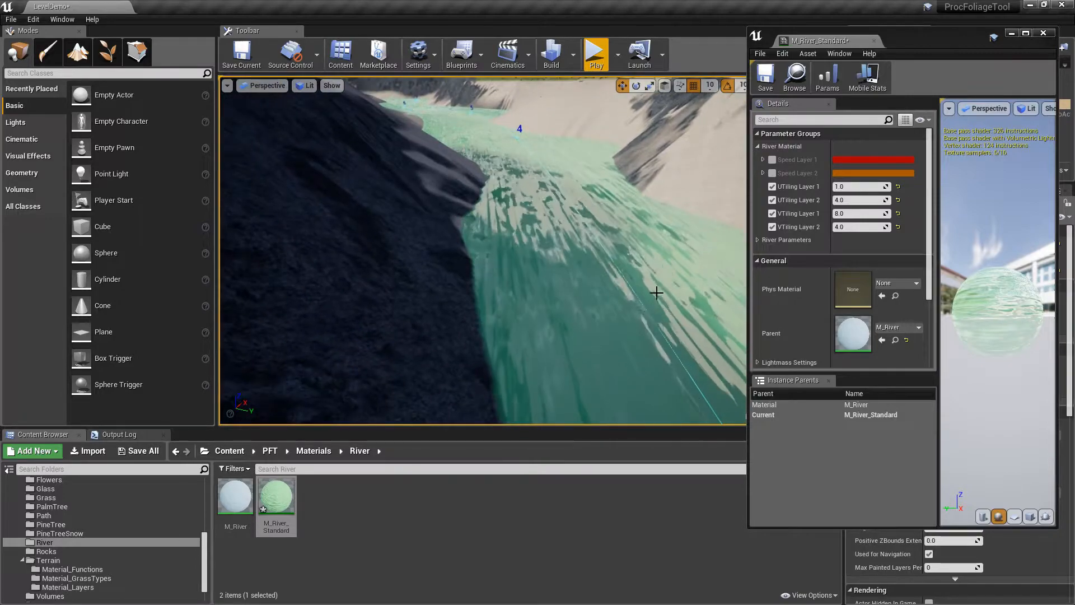
click(898, 187)
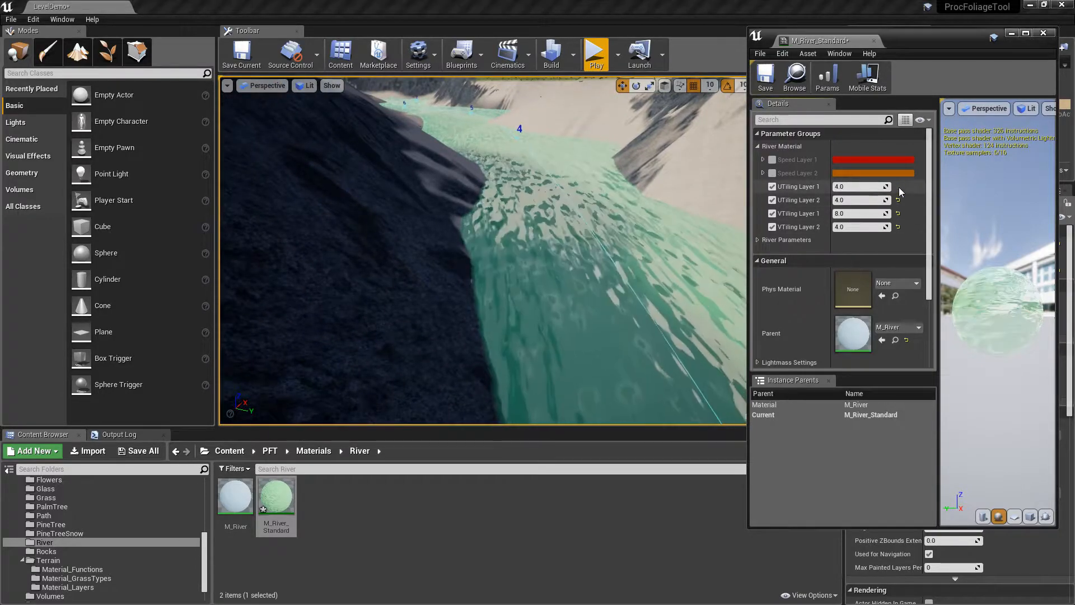
click(898, 214)
click(898, 200)
click(898, 227)
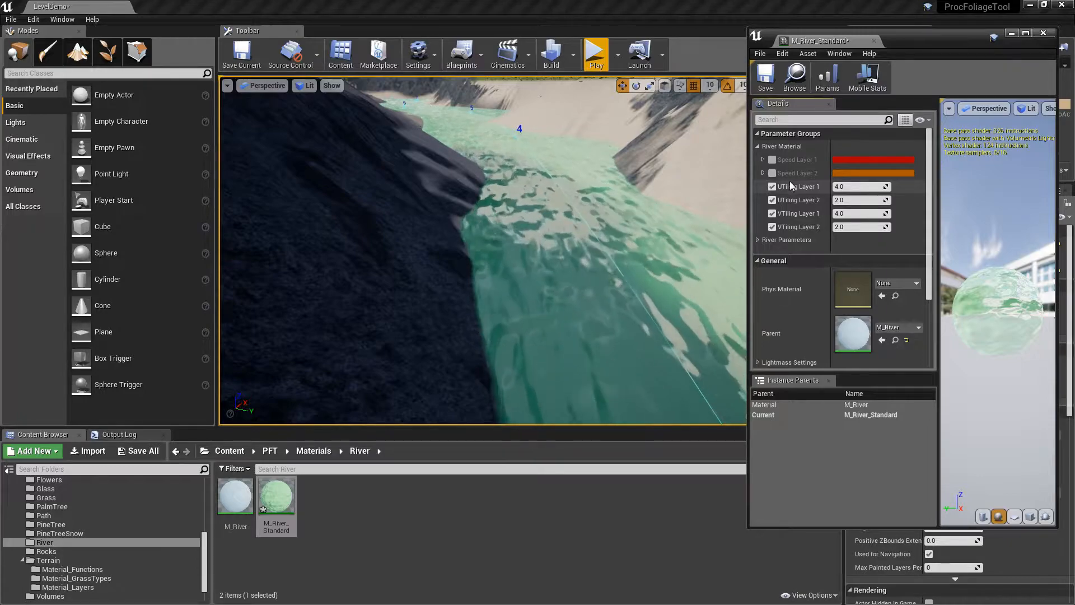
click(772, 187)
click(773, 199)
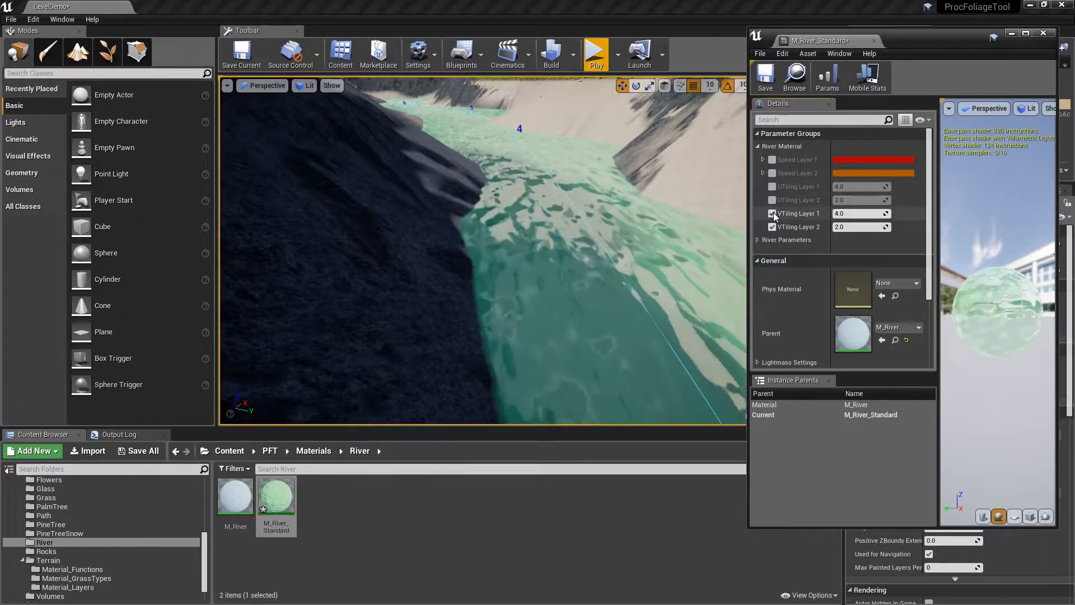
click(774, 214)
click(774, 227)
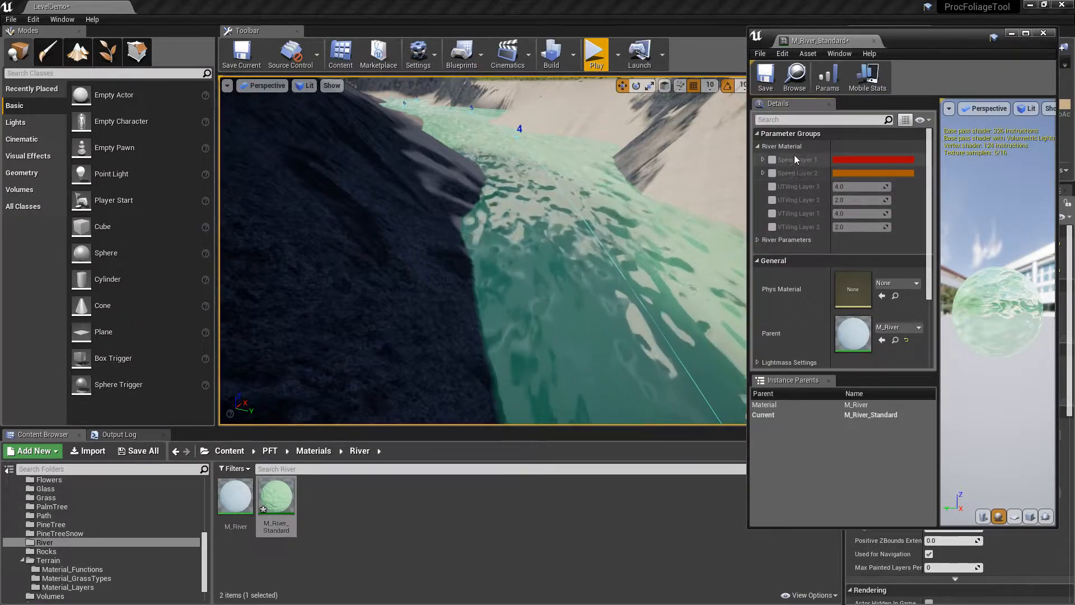
Enable the Speed Layer 1 override, expose its channel values, and inspect the water flow along the river.
click(763, 160)
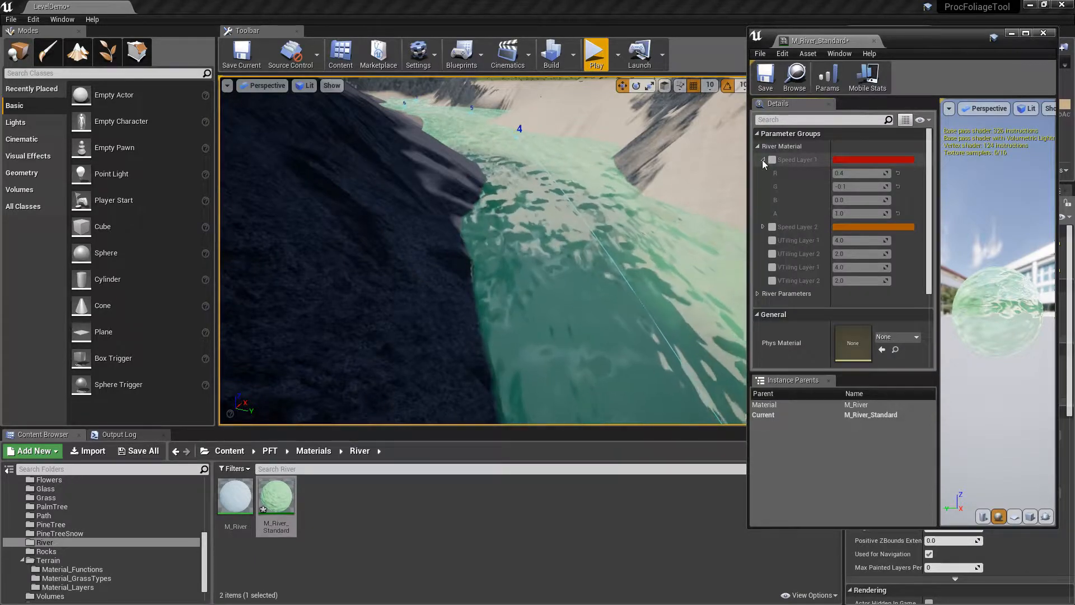
click(761, 160)
click(773, 161)
click(761, 159)
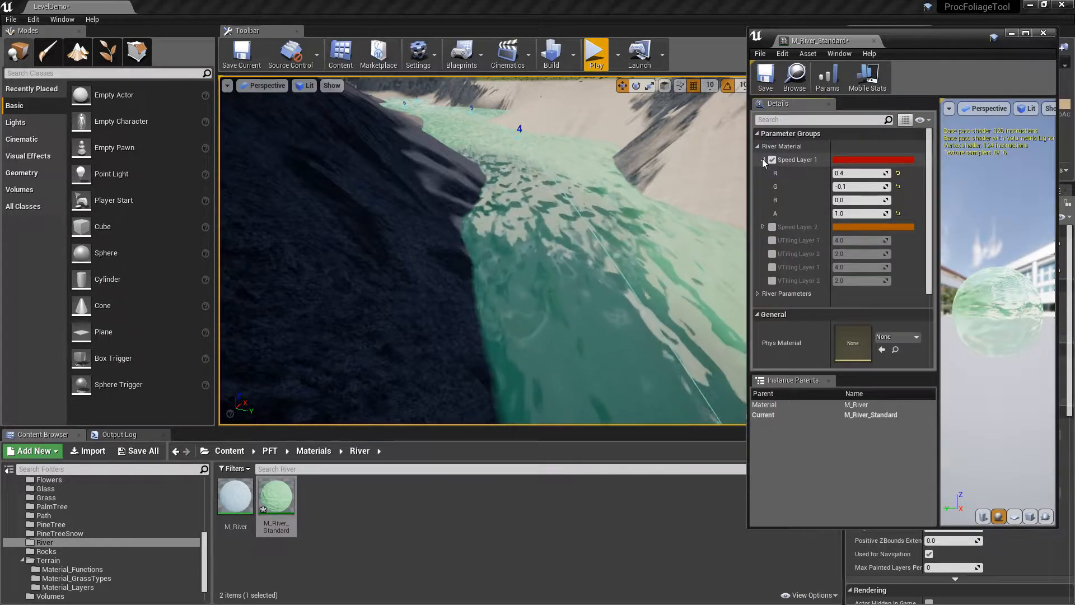
right_drag(538, 252, 641, 253)
right_drag(682, 193, 669, 194)
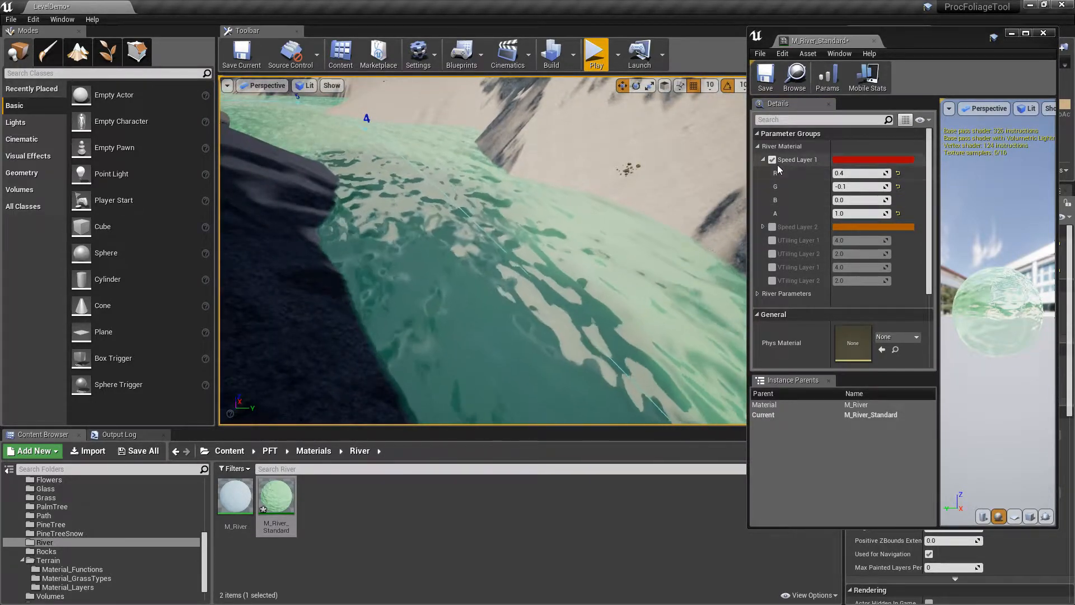
right_drag(623, 238, 640, 233)
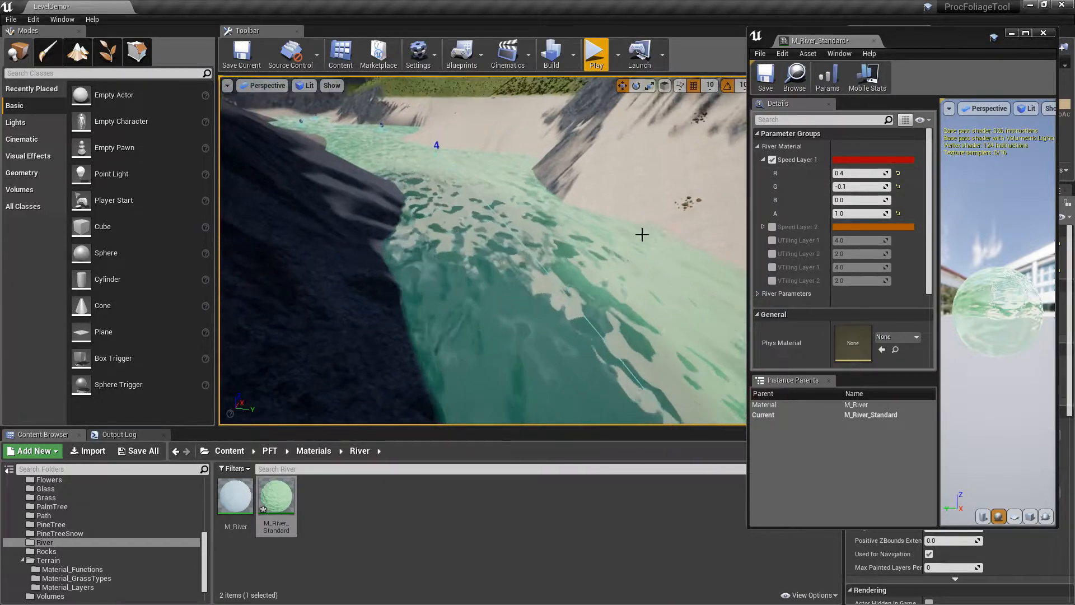
Try an R value of 1.0 for Speed Layer 1 and inspect the flow up and down the river.
click(848, 174)
key(Return)
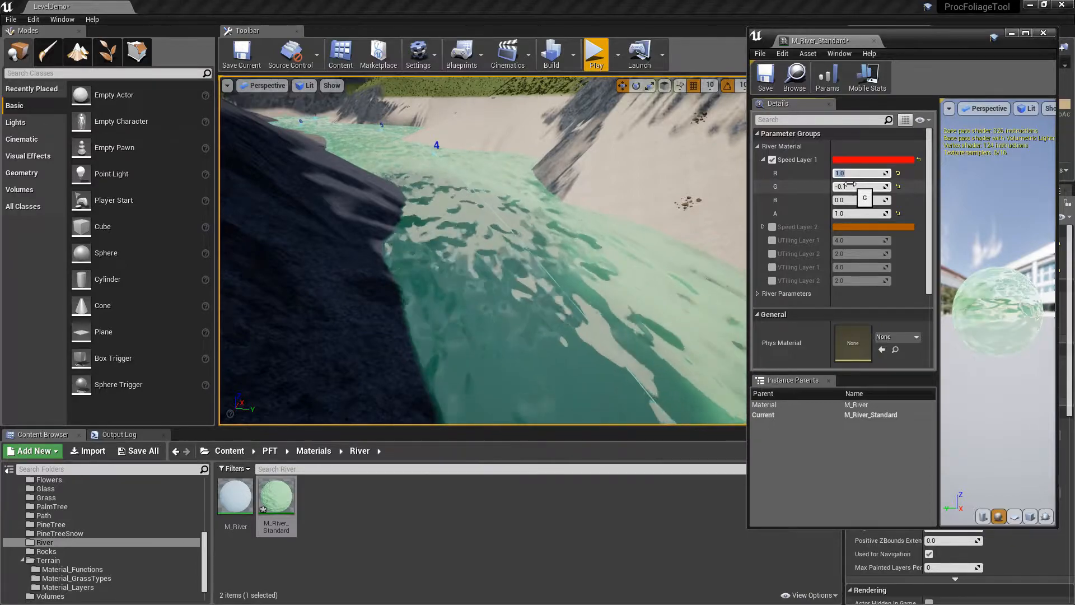
right_drag(627, 224, 744, 214)
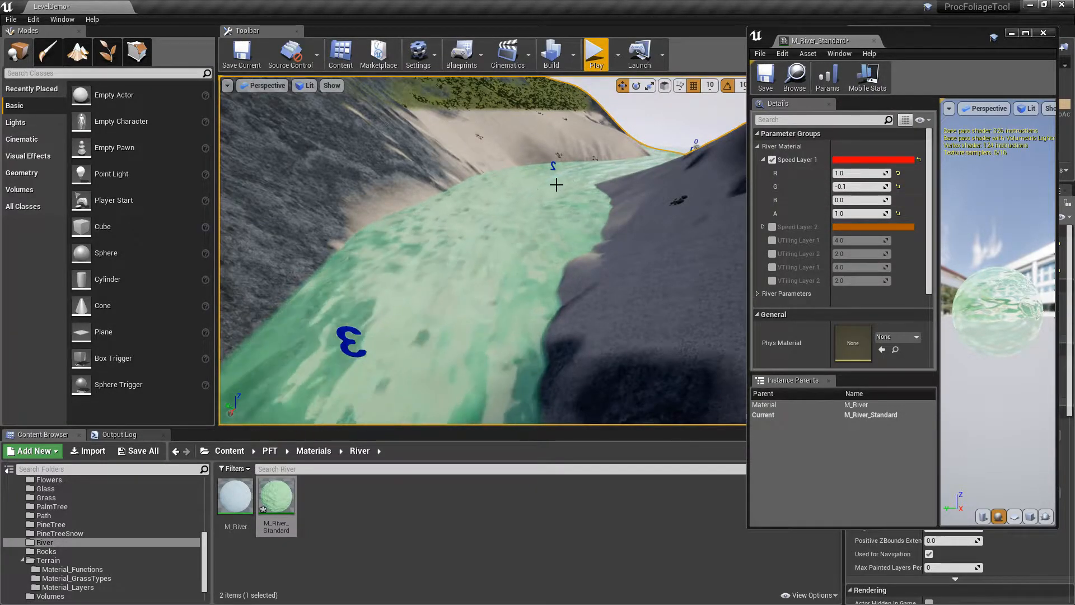
right_drag(672, 183, 624, 197)
Try R values of 0.5 and 0.1 for Speed Layer 1 and inspect the slower flow.
click(851, 173)
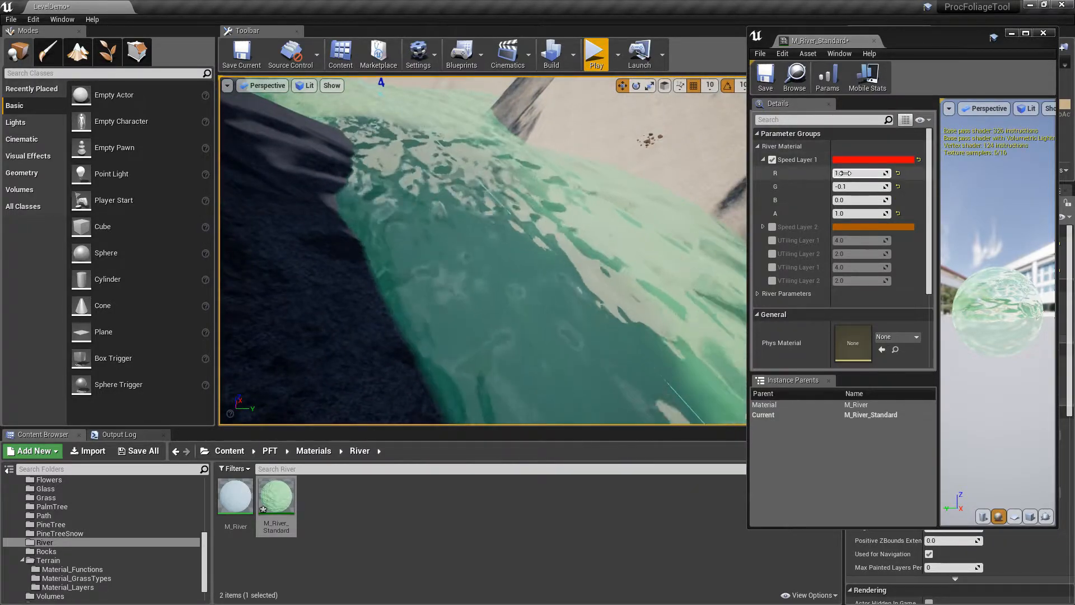
text(0.5)
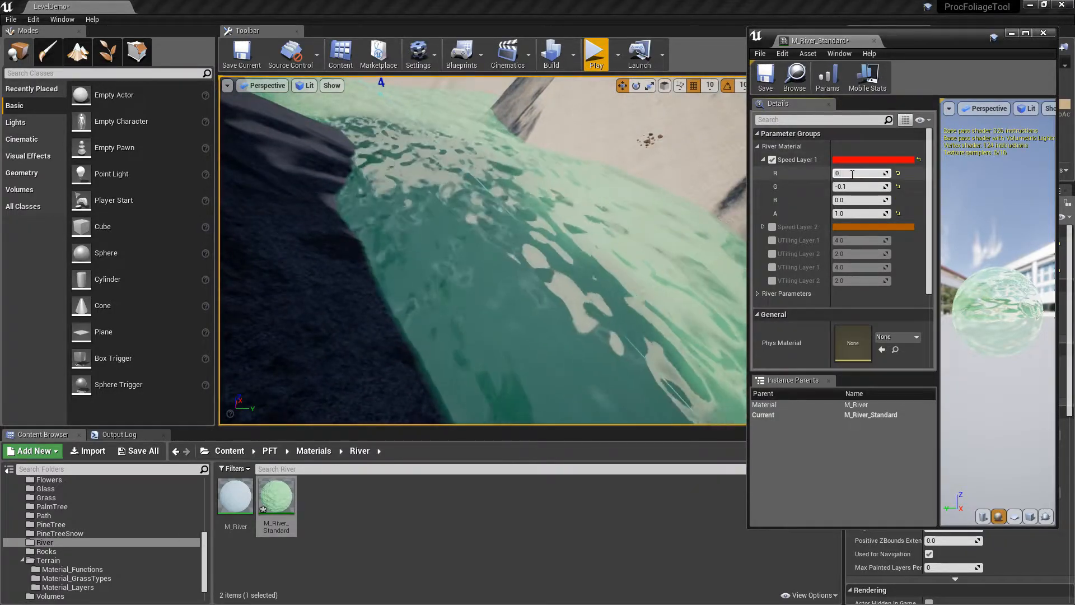
key(Return)
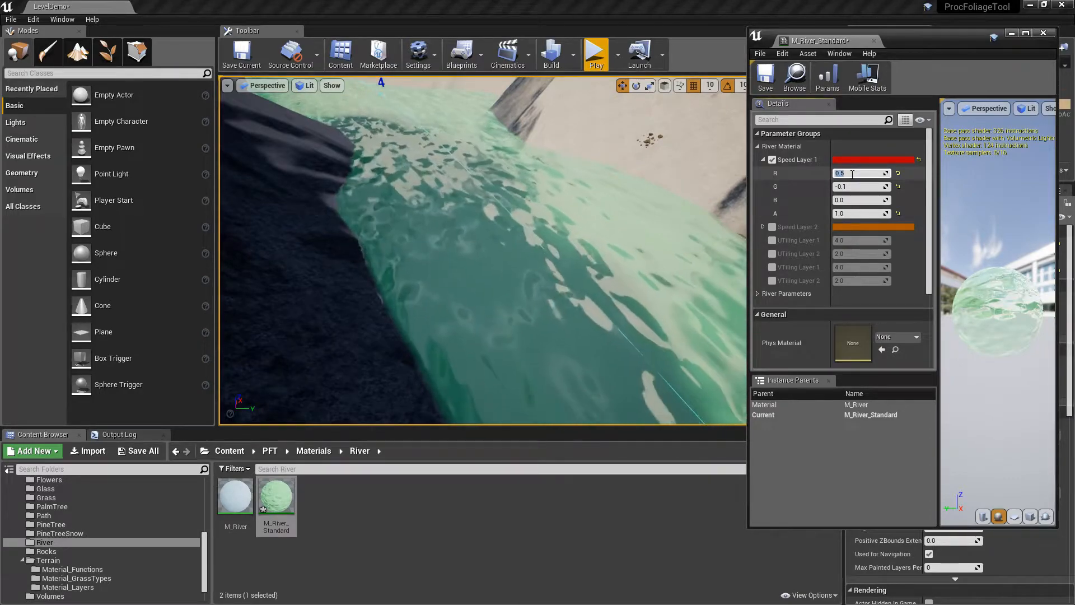
text(0.1)
key(Return)
right_drag(504, 208, 703, 160)
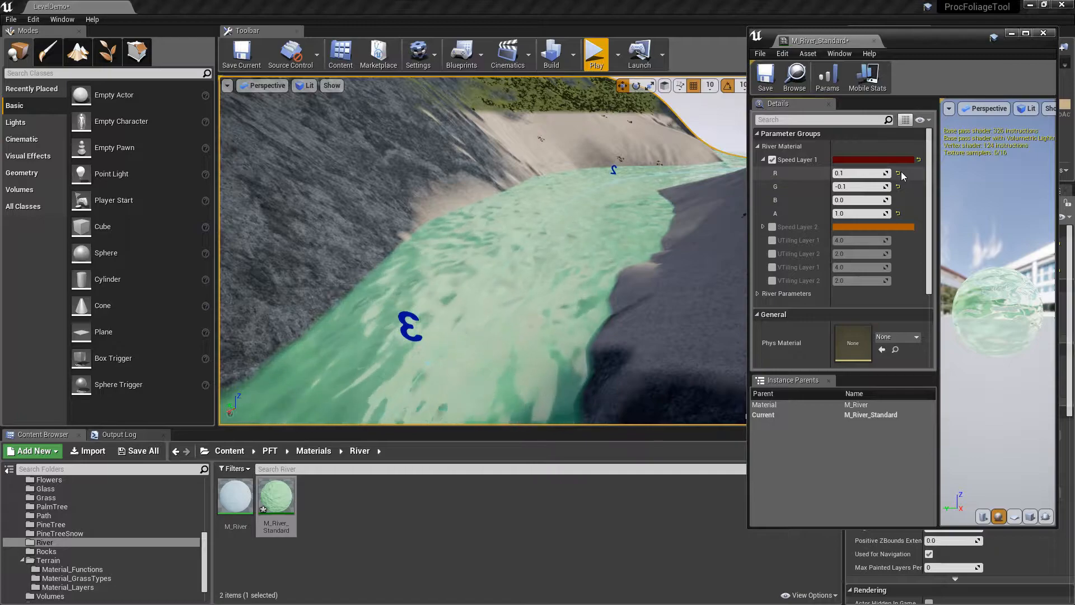
Restore the R value of Speed Layer 1 to 0.4 and disable the layer's override.
click(898, 174)
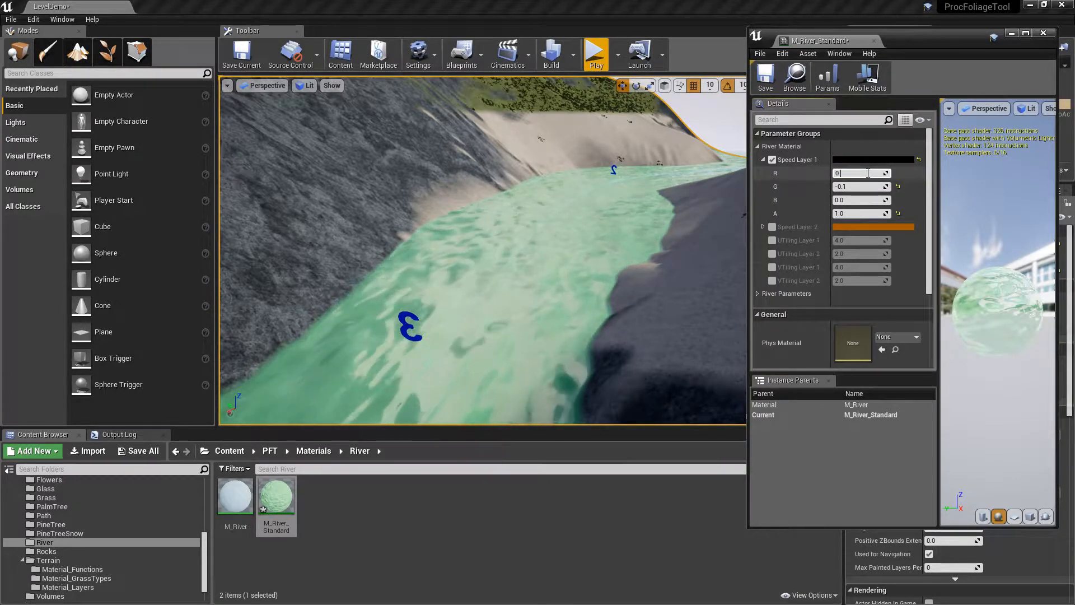
text(1)
key(Return)
click(763, 160)
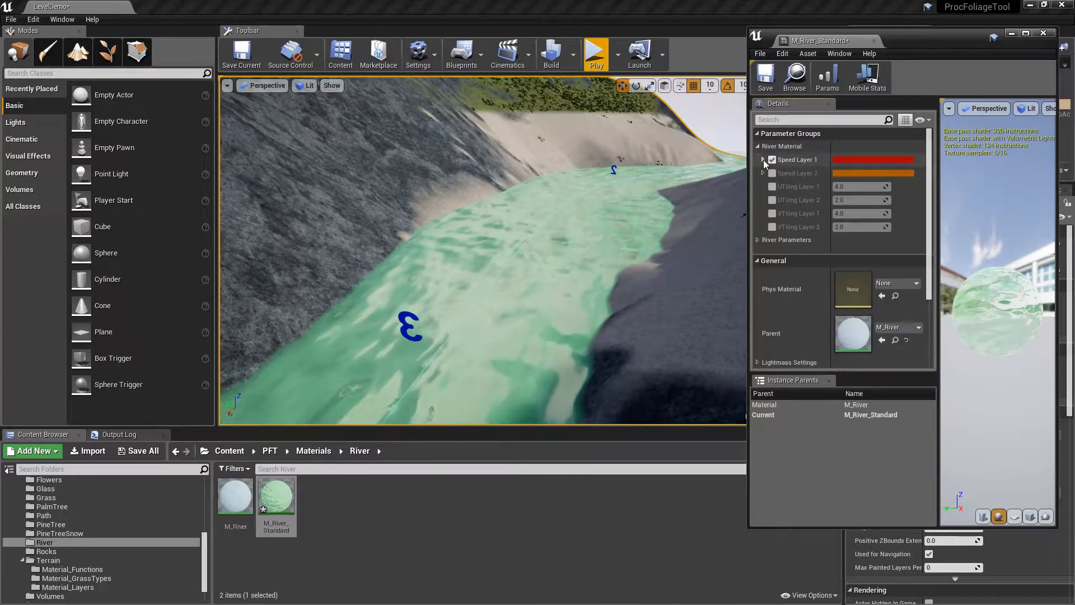
click(763, 159)
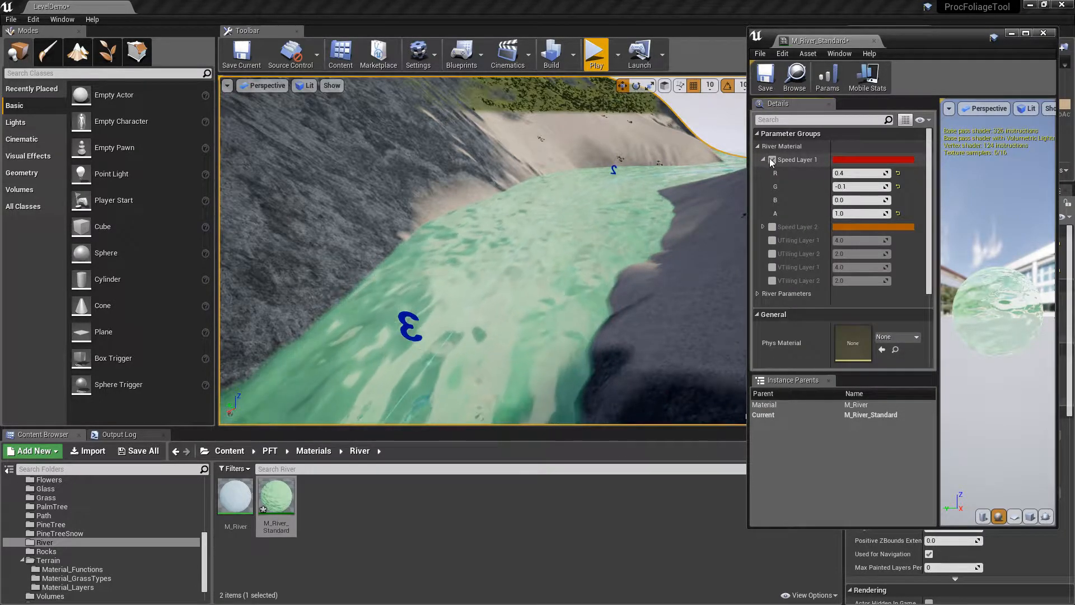
click(772, 159)
Enable the Speed Layer 2 override, try an R value of 0.5, and switch the override off again.
click(772, 226)
click(763, 227)
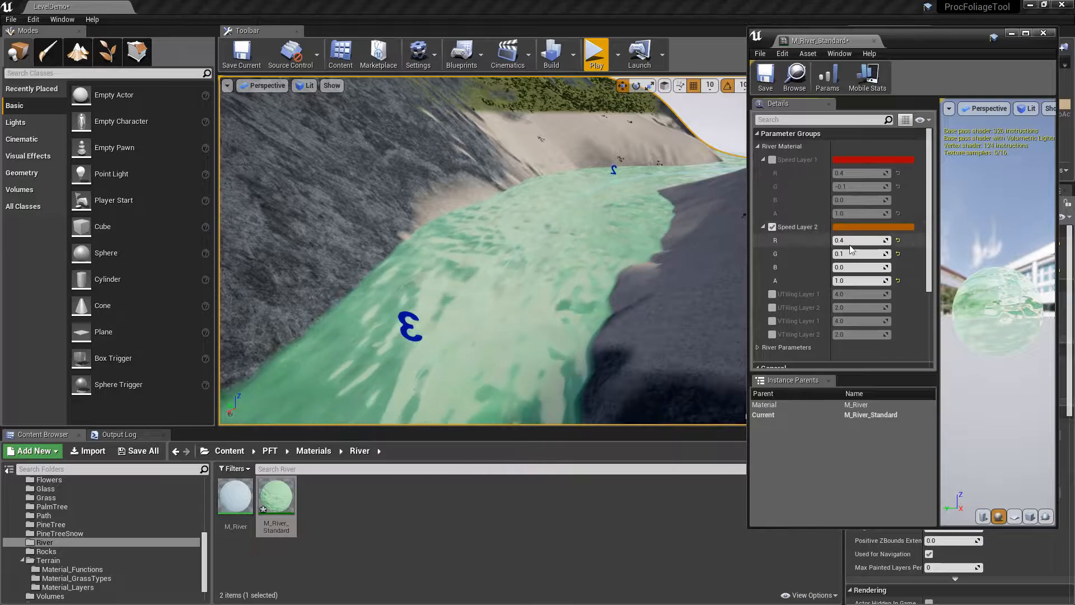
click(851, 240)
text(0)
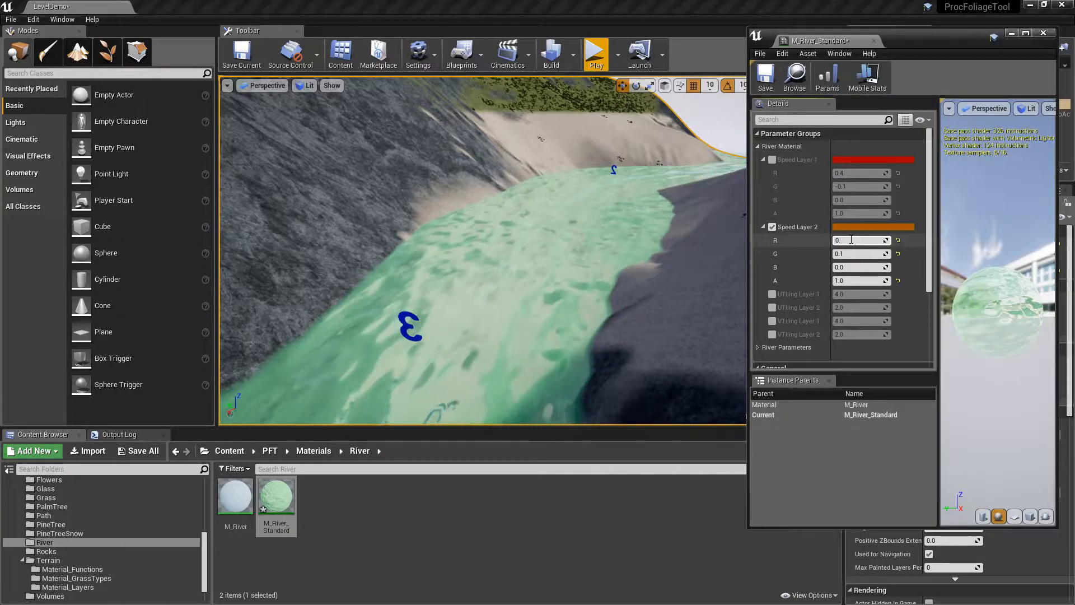
text(.5)
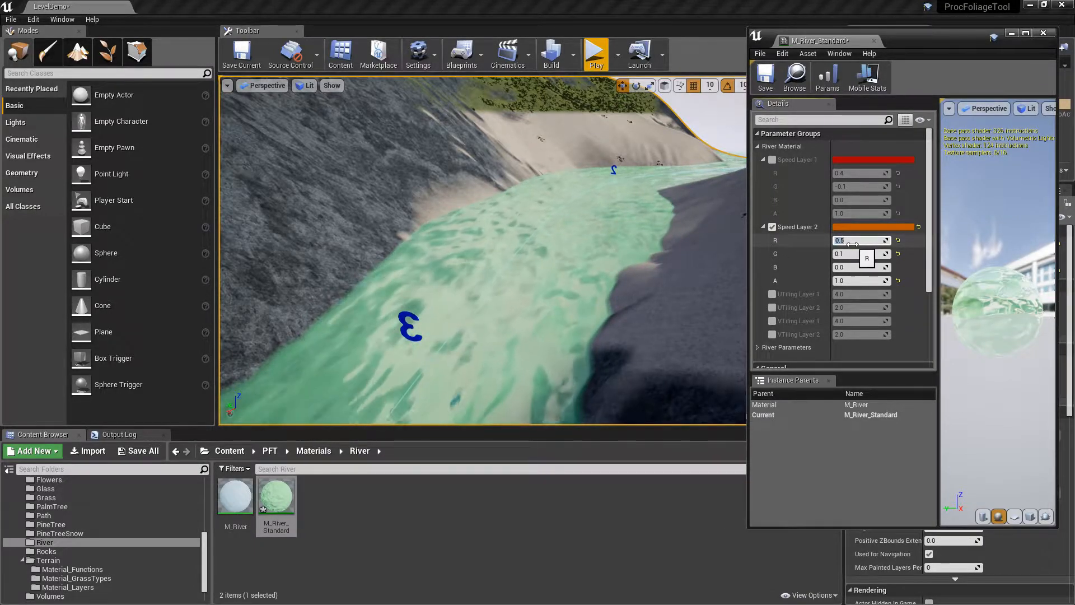
click(771, 227)
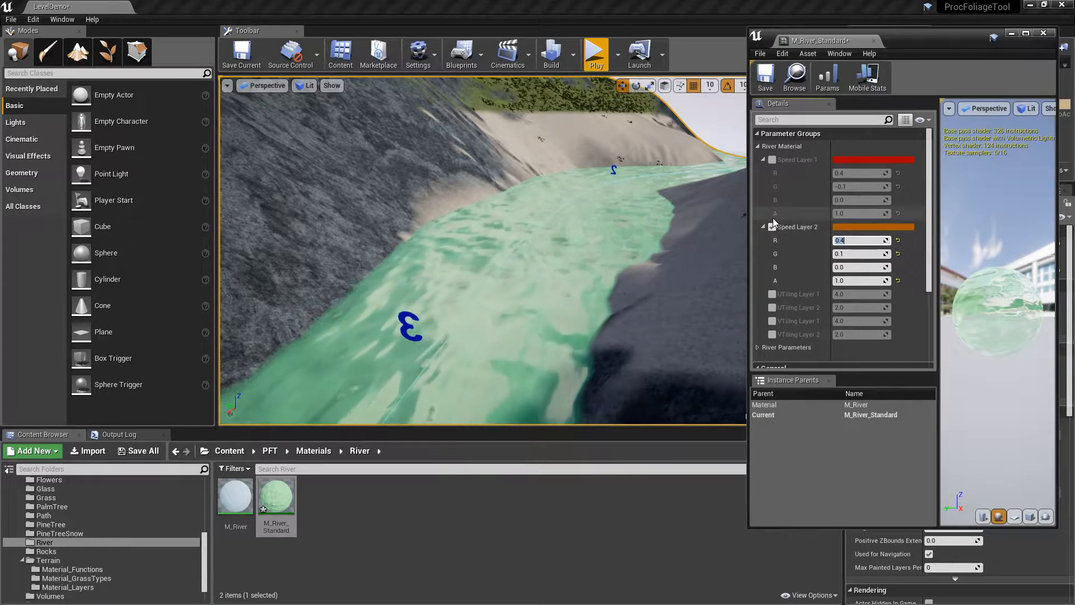
click(763, 160)
click(762, 173)
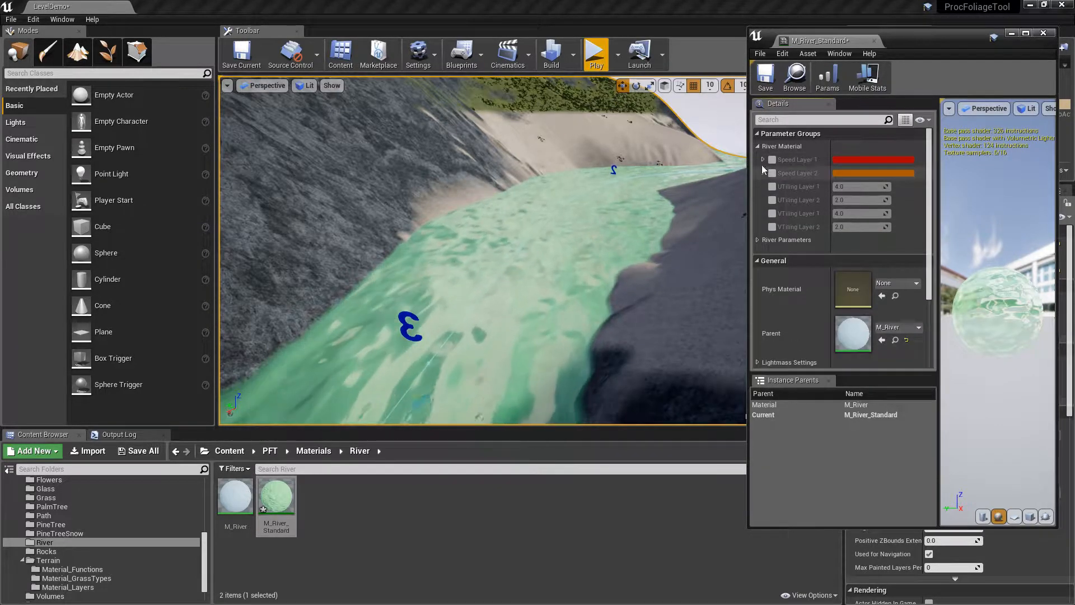
Save the M_River_Standard material instance and close its editor.
click(765, 78)
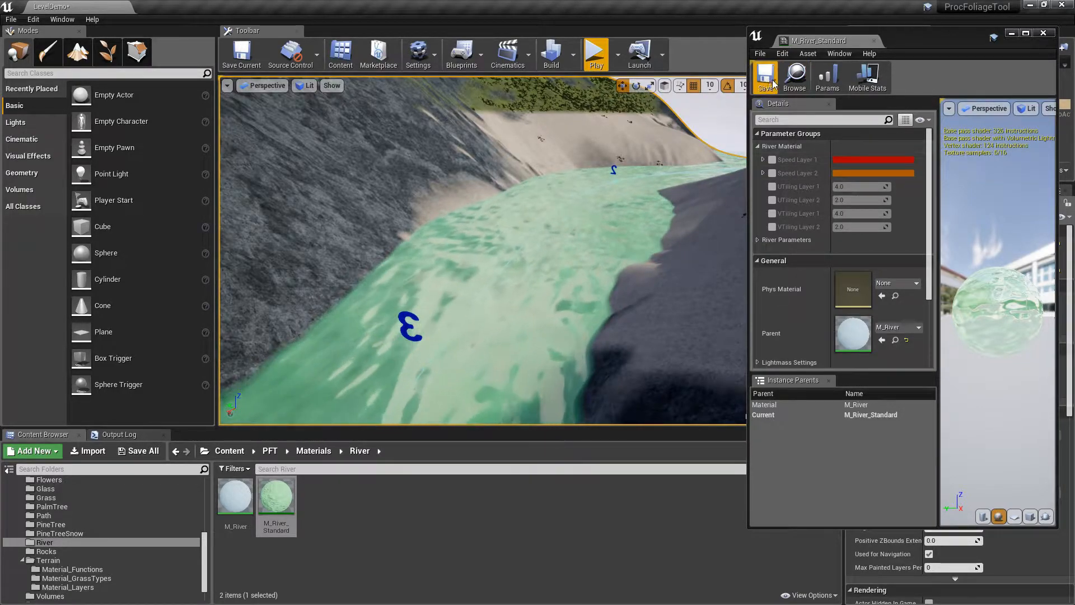
click(828, 70)
click(874, 41)
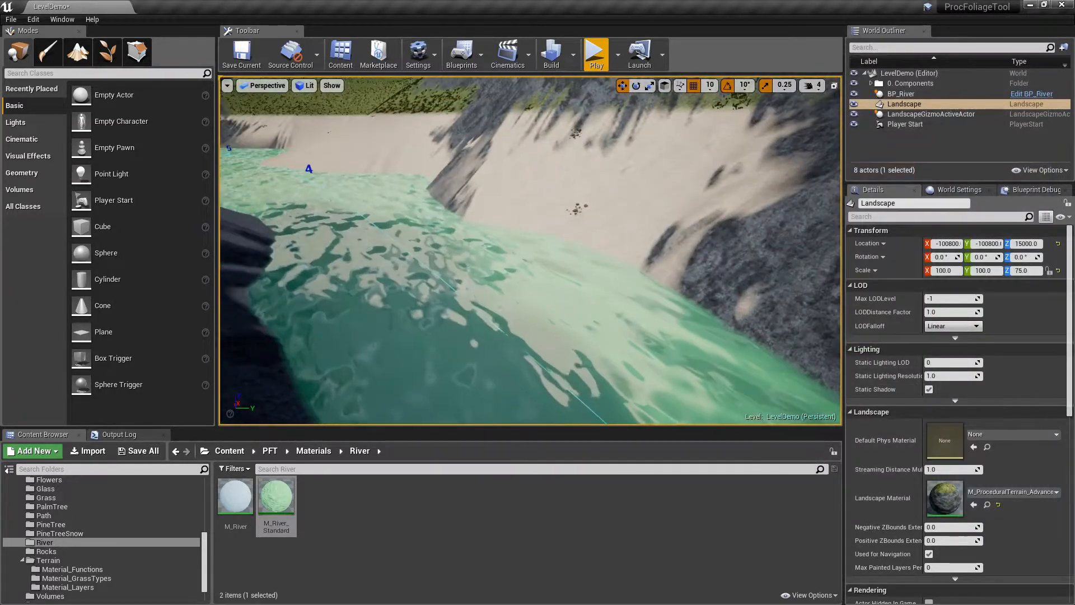
Place a second BP_River from the PFT Blueprints Environment folder onto the grassy hills.
right_drag(531, 251, 398, 201)
mouse_move(576, 217)
right_down()
mouse_move(666, 235)
mouse_move(622, 238)
mouse_move(588, 193)
mouse_move(597, 185)
mouse_move(686, 185)
mouse_move(756, 213)
mouse_move(817, 208)
mouse_move(576, 217)
right_up()
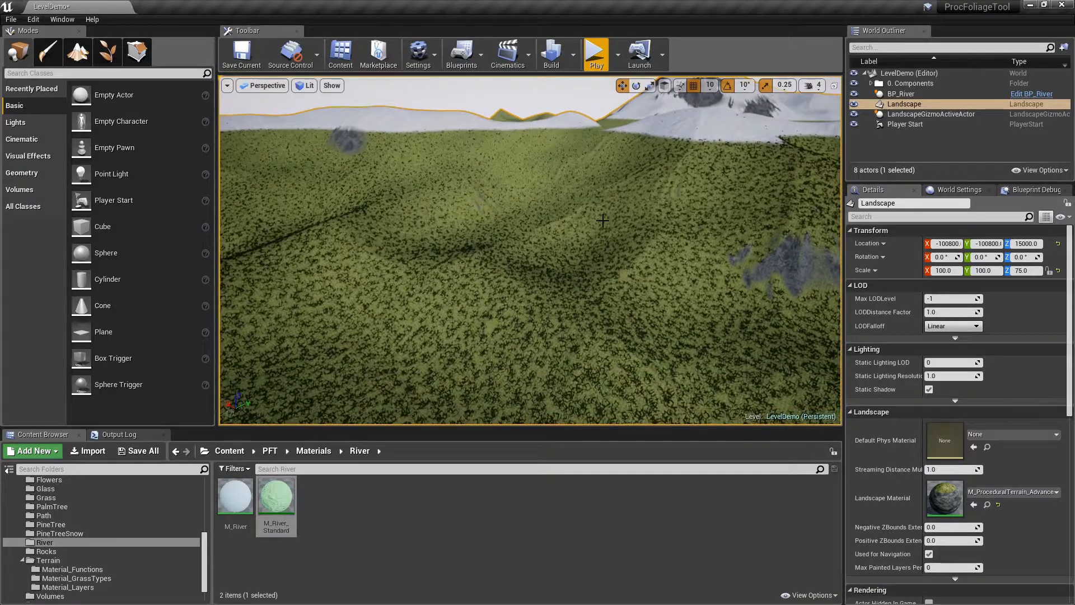
scroll(84, 532, up, 4)
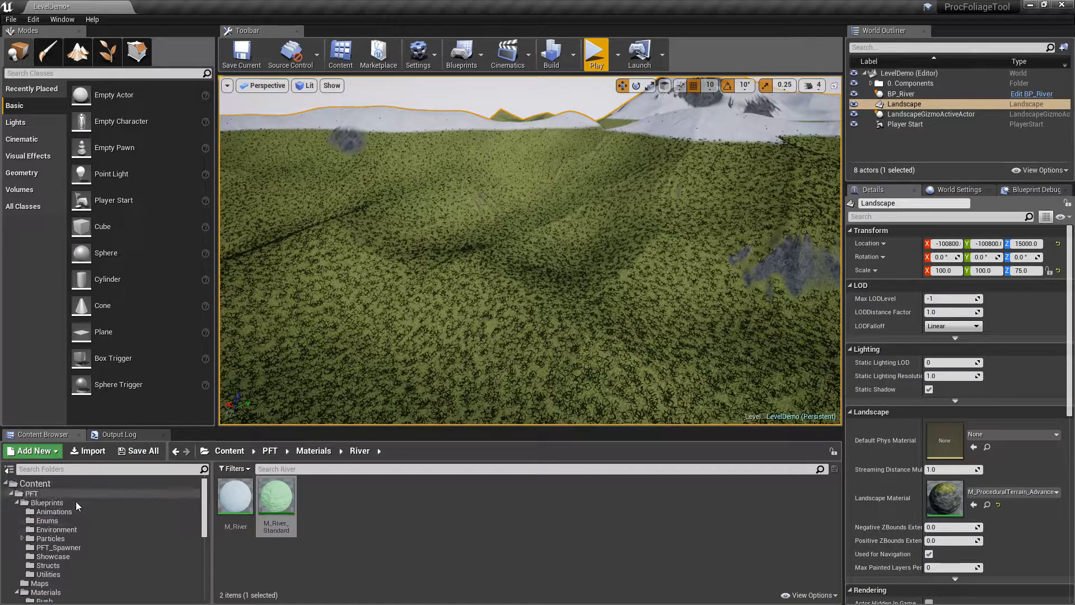
click(71, 503)
click(56, 529)
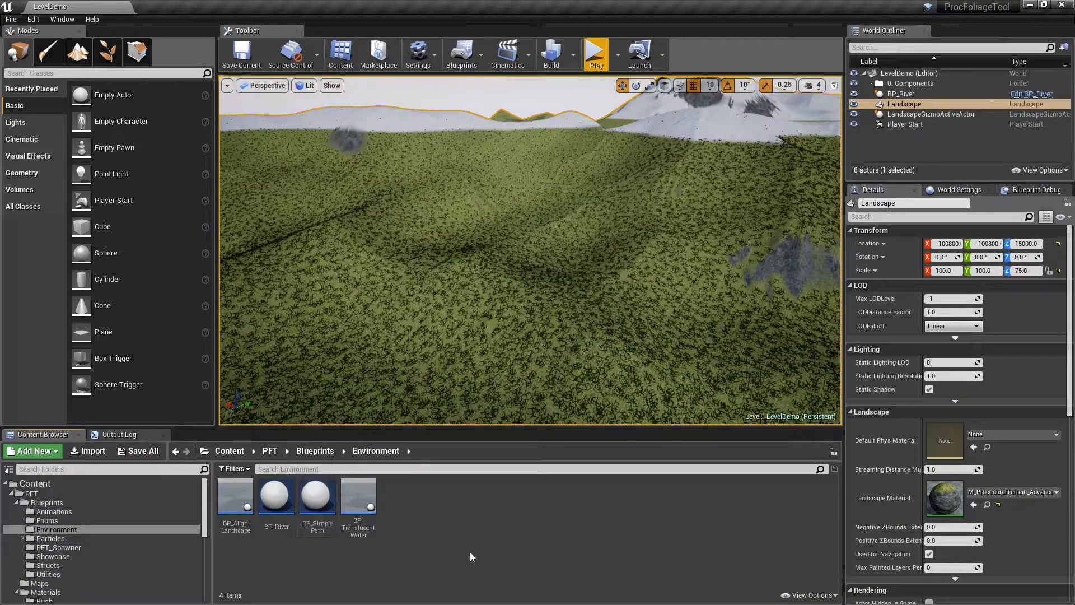
right_drag(465, 336, 509, 365)
drag(276, 496, 570, 284)
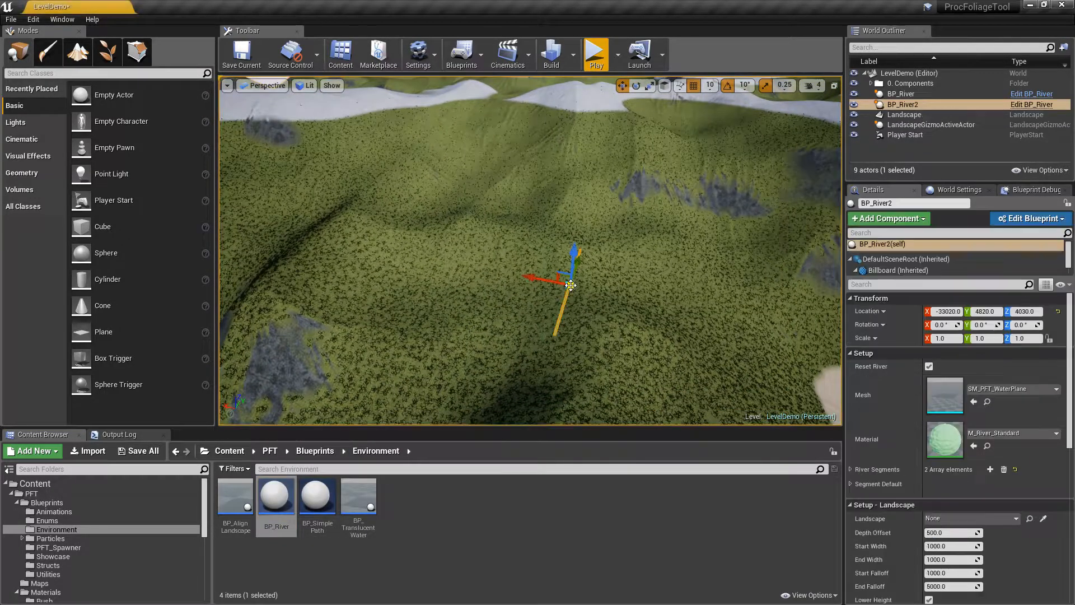
Extend the second river's spline across the grassy terrain until it has five river segments.
right_drag(631, 298, 591, 318)
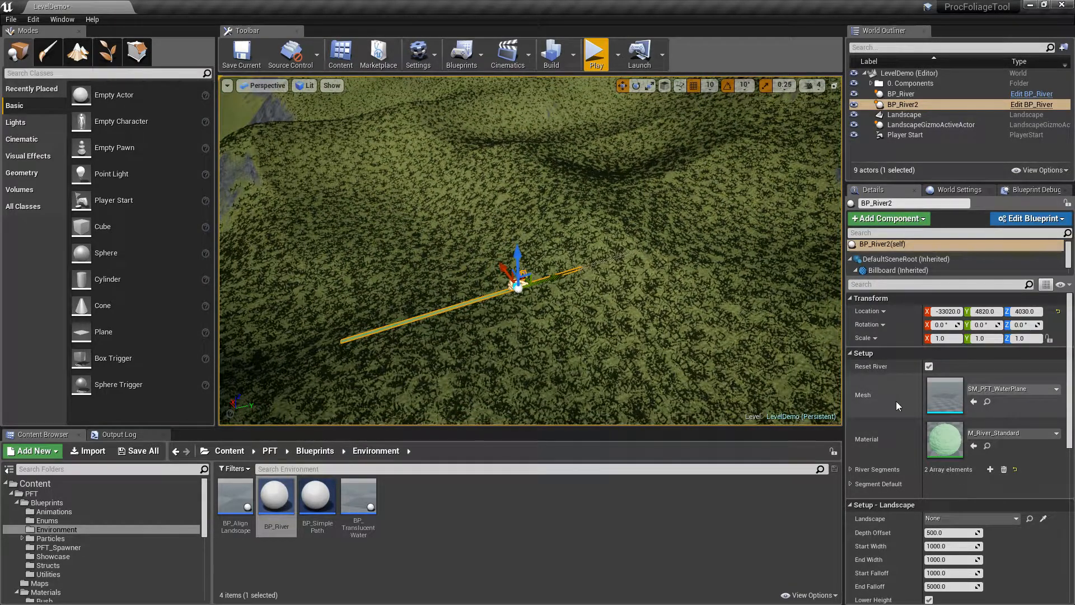
right_drag(661, 314, 801, 314)
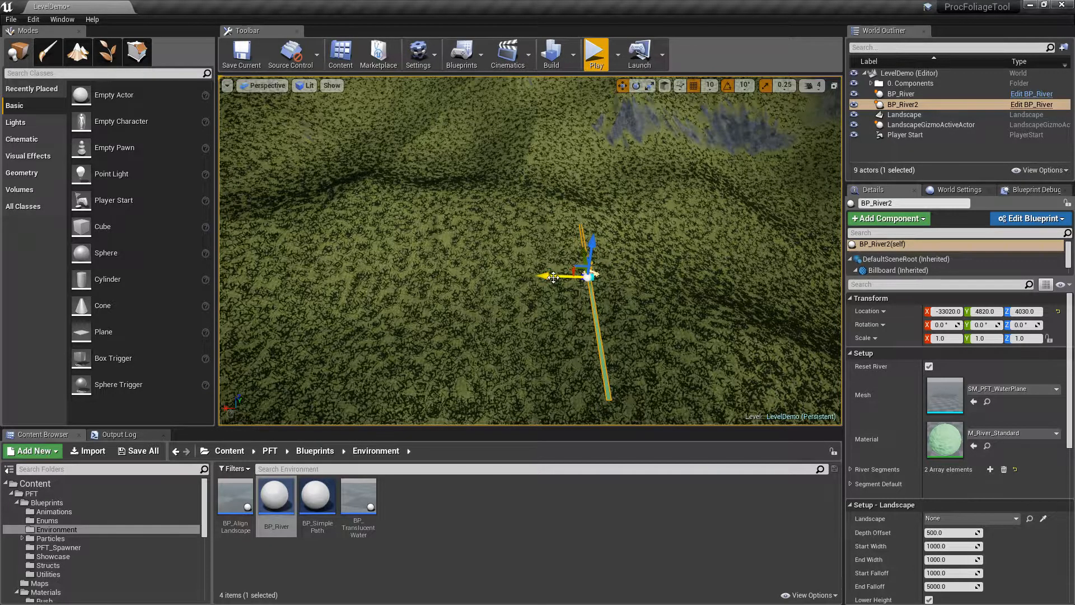
key(f)
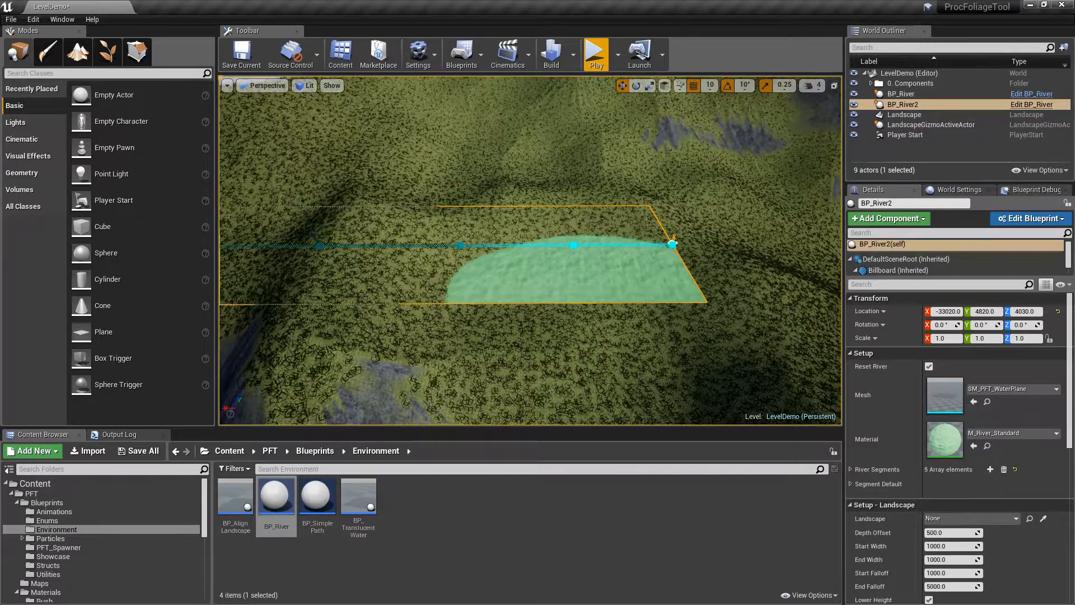
key(Escape)
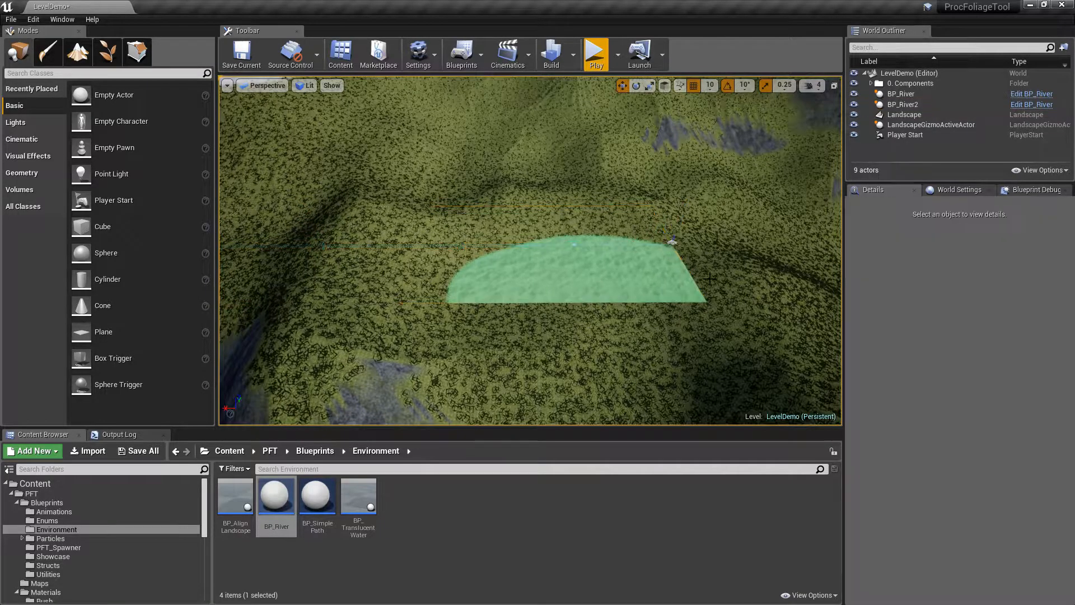
Reshape the second river's spline by adjusting its points across the grass and extend it to six river segments.
click(672, 244)
right_drag(638, 208, 605, 209)
right_drag(482, 224, 594, 227)
right_drag(452, 222, 593, 244)
right_drag(378, 256, 435, 225)
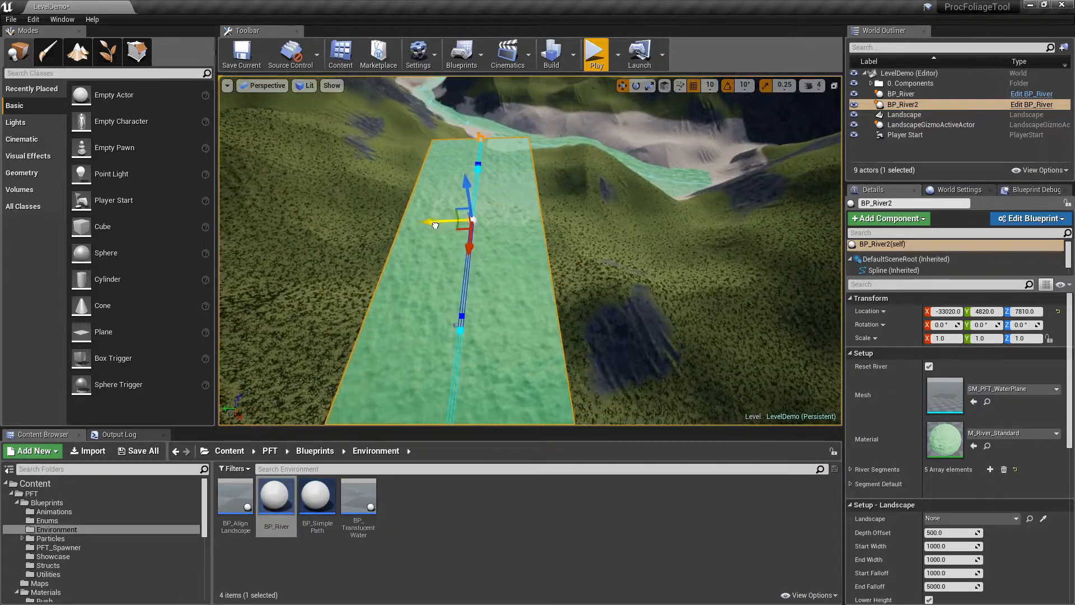
right_drag(415, 326, 330, 336)
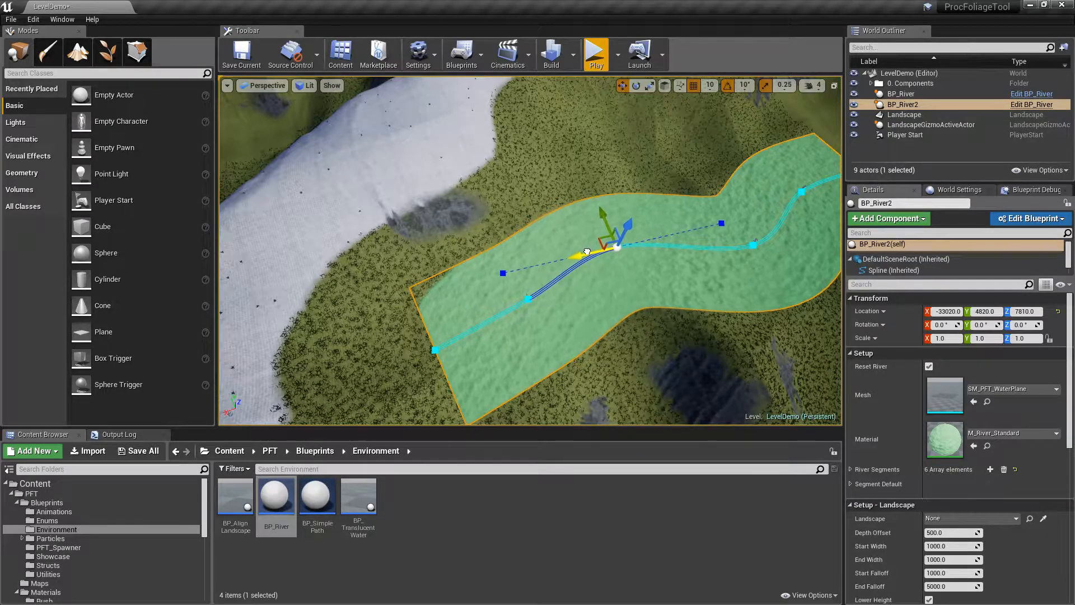
key(Escape)
right_drag(595, 303, 453, 292)
click(595, 303)
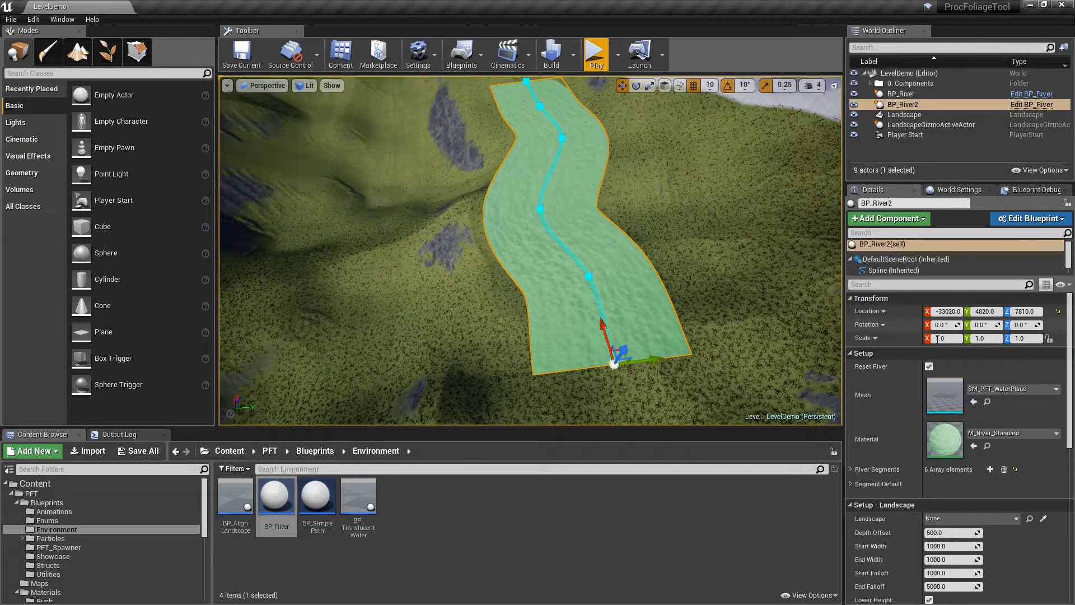
List the second river's segments, check segment 0's start and end scale, and inspect the numbered spline points.
click(867, 298)
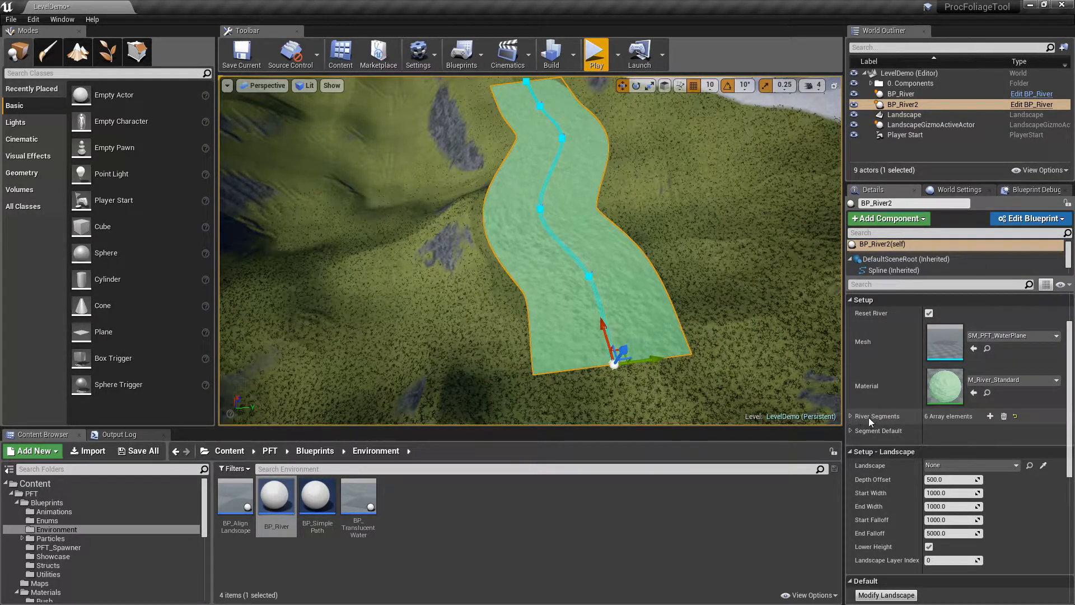
click(851, 417)
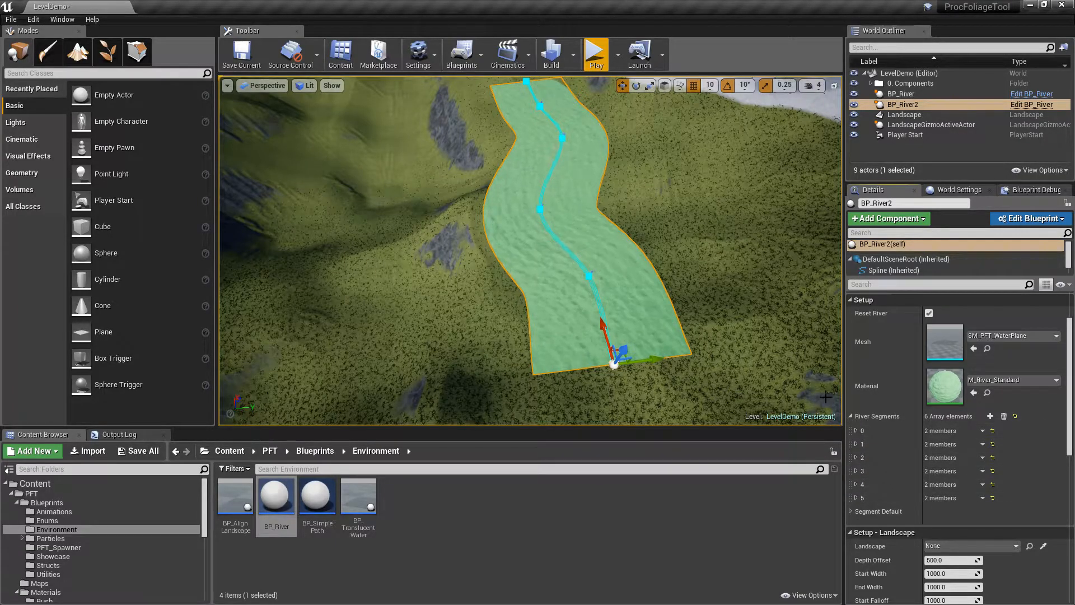
click(856, 430)
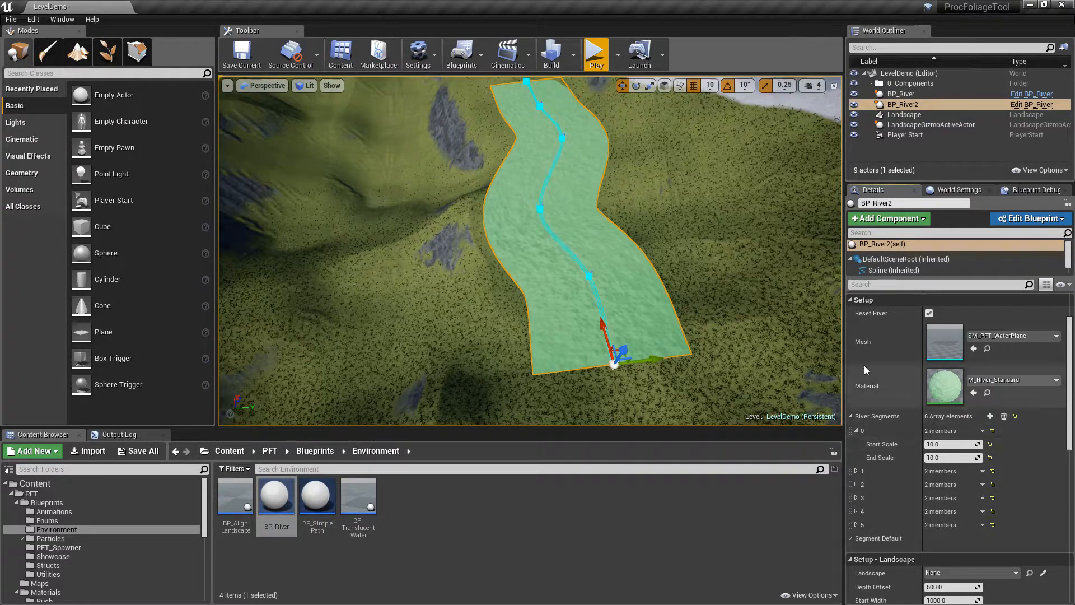
click(856, 431)
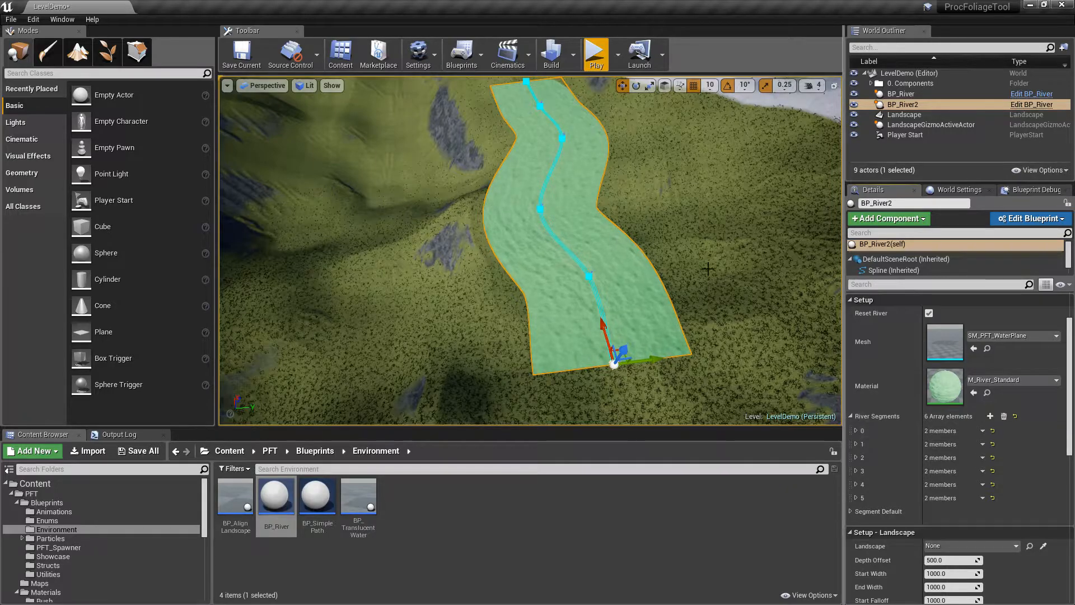
key(w)
right_drag(708, 267, 745, 282)
key(s)
key(a)
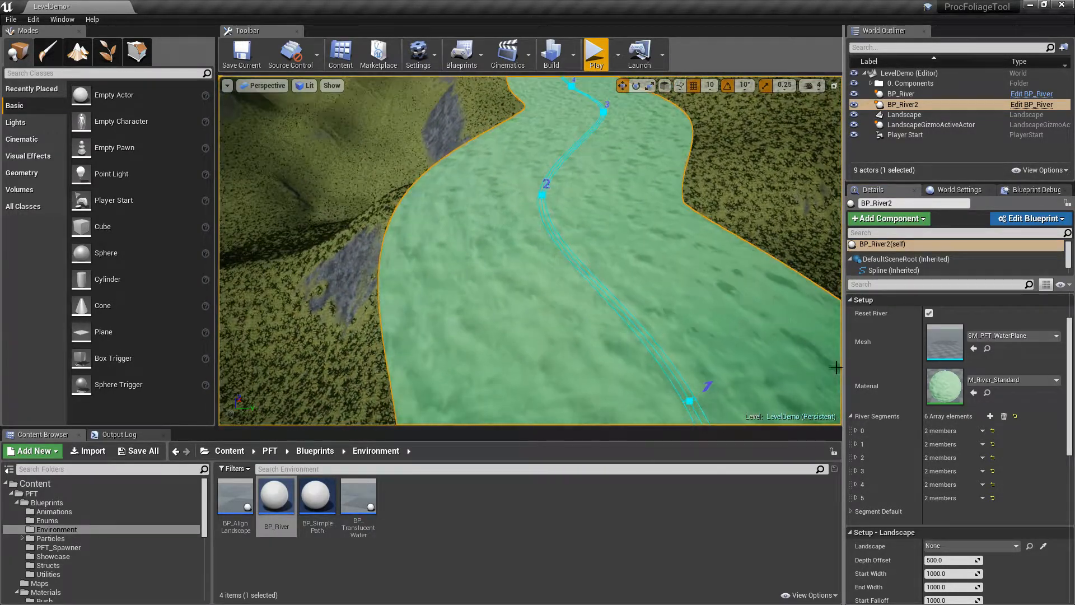
Set the Start Scale and End Scale of river segment 2 to 5.
click(856, 457)
click(951, 471)
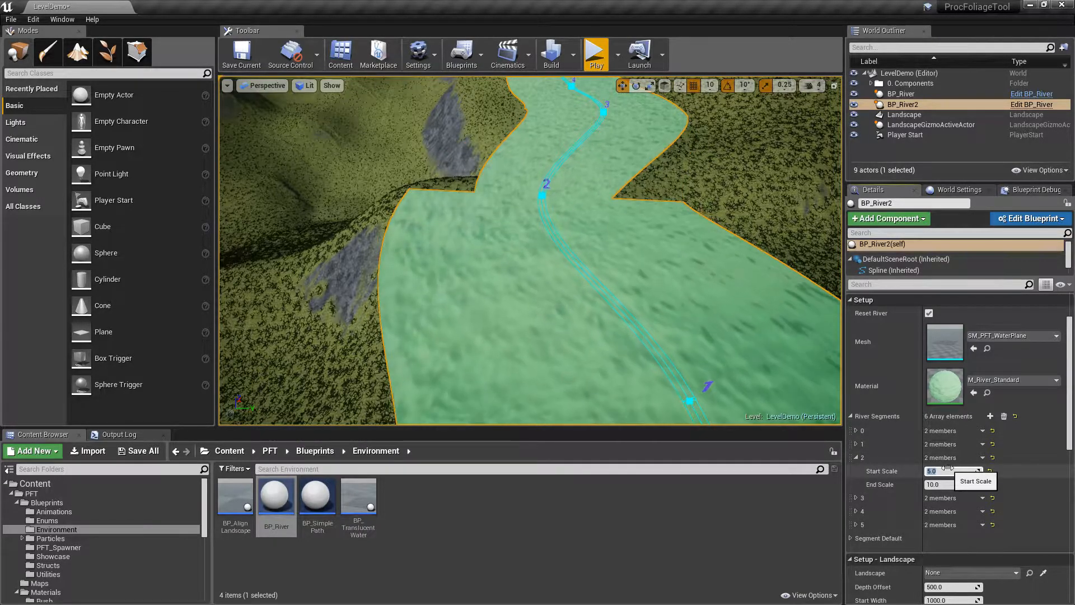
click(946, 484)
text(5)
key(Return)
Set river segment 1's End Scale and segment 3's Start Scale to 5 to match the narrowed segment 2.
right_drag(694, 313, 661, 297)
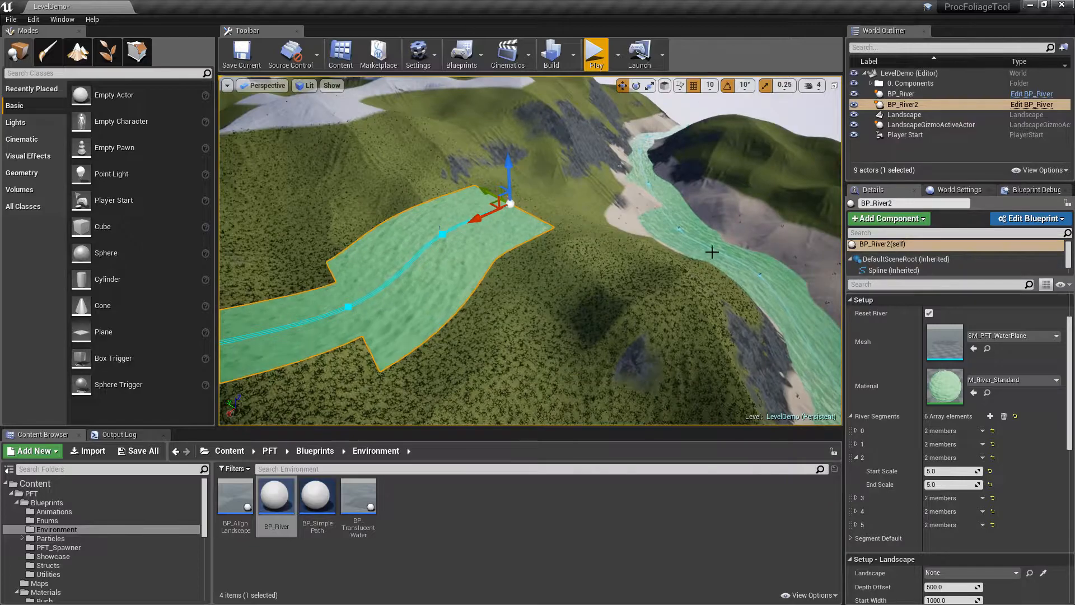
right_drag(754, 234, 680, 209)
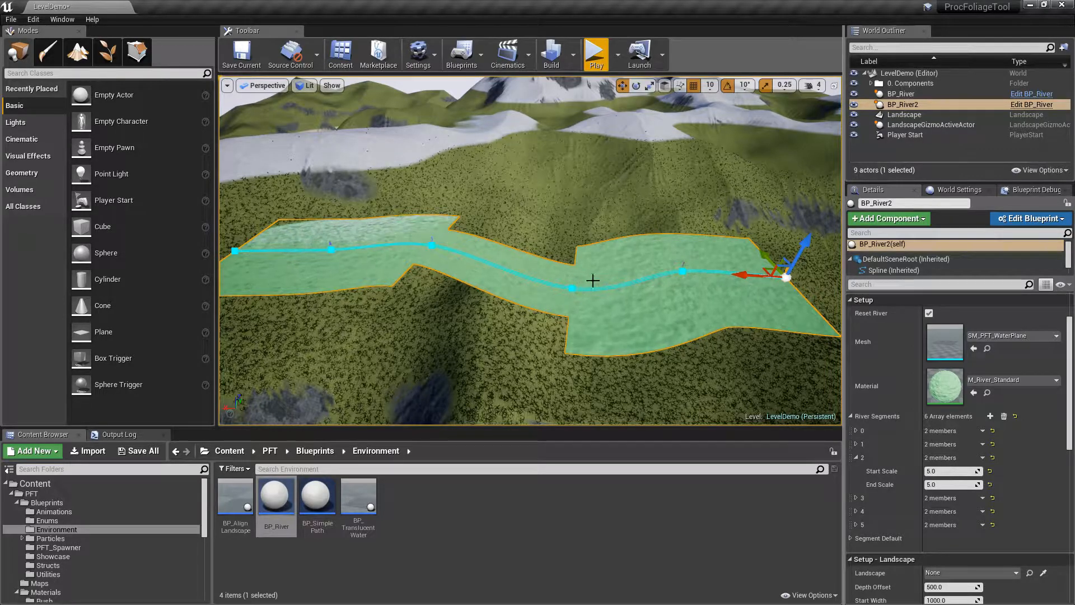
click(855, 444)
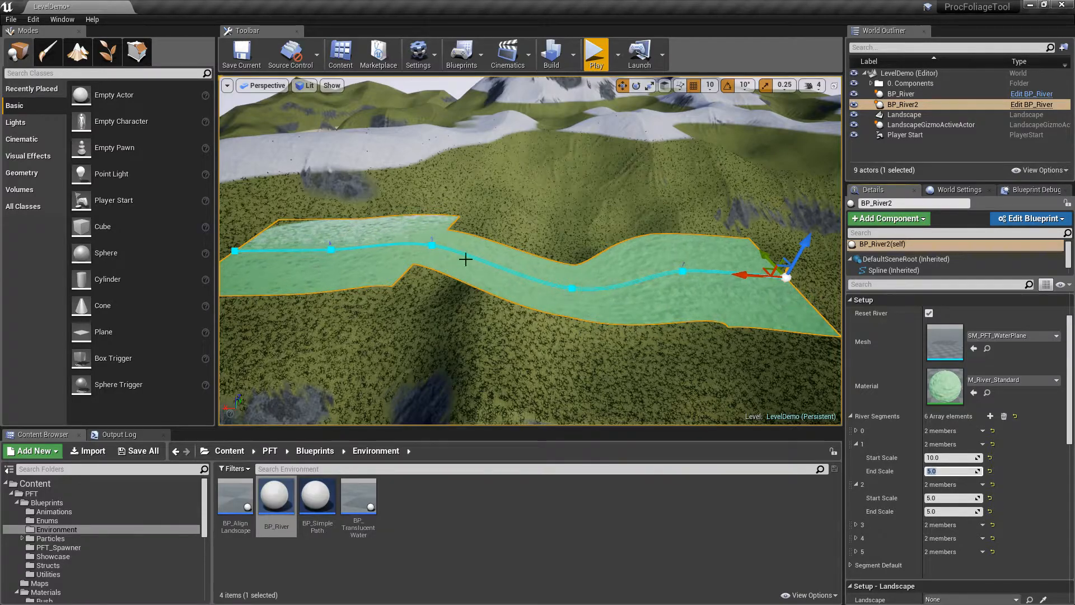
click(854, 523)
click(856, 525)
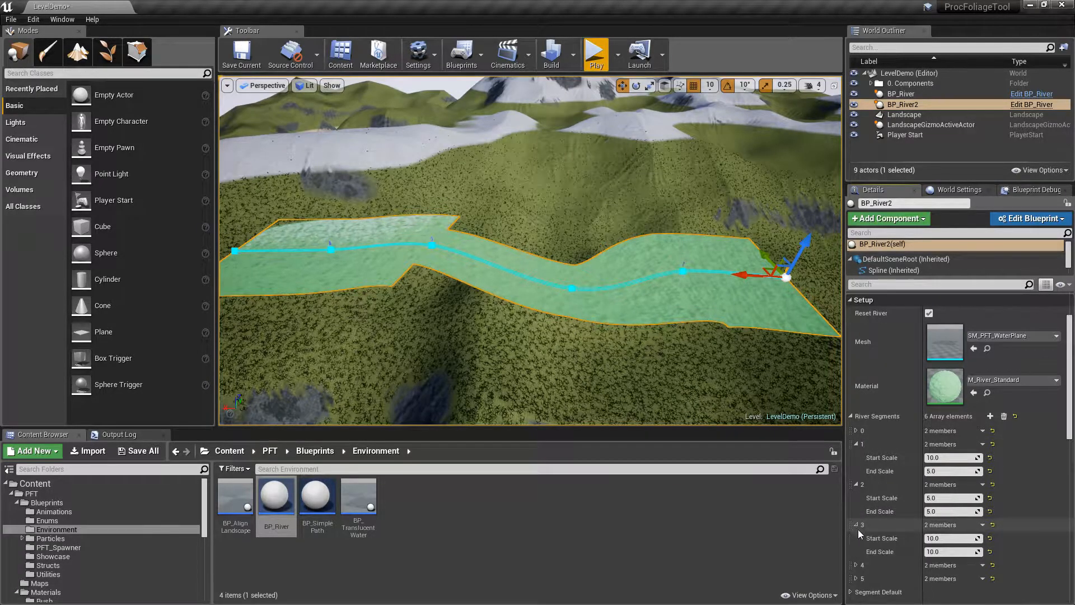
right_drag(700, 348, 728, 392)
right_drag(744, 140, 737, 136)
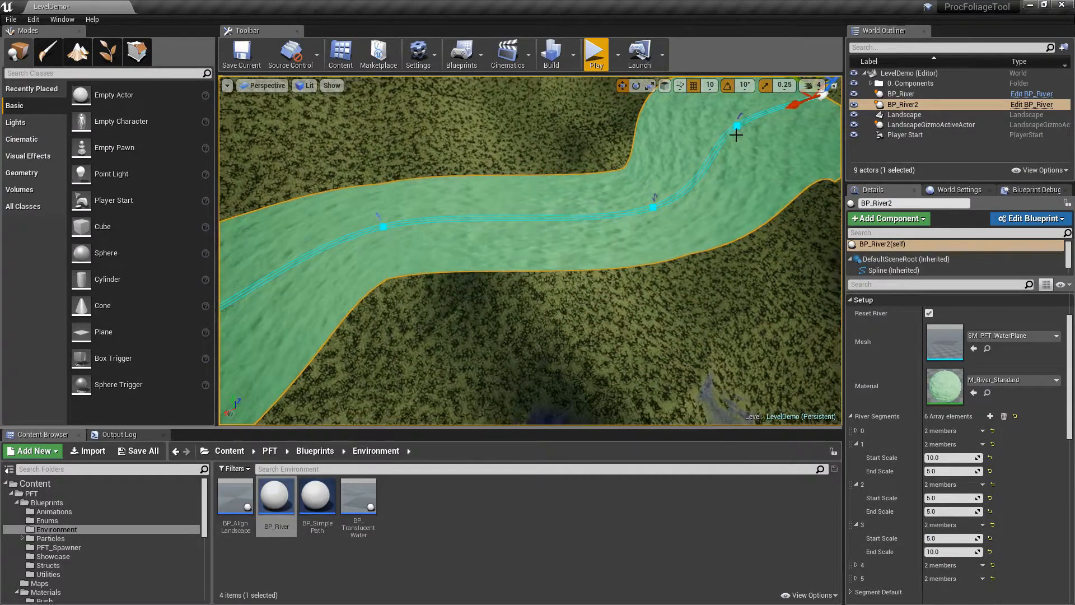
Set the second river's Segment Default start and end scale to 2.
mouse_move(504, 218)
right_down()
mouse_move(303, 196)
mouse_move(504, 230)
mouse_move(425, 224)
mouse_move(406, 238)
right_up()
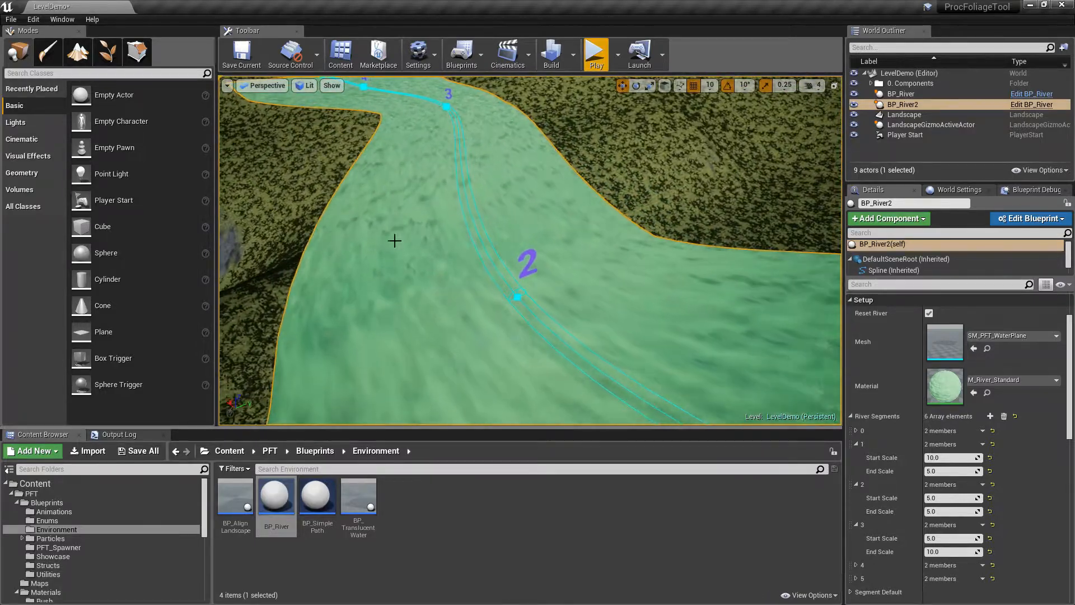
right_drag(420, 104, 526, 86)
right_drag(609, 153, 631, 162)
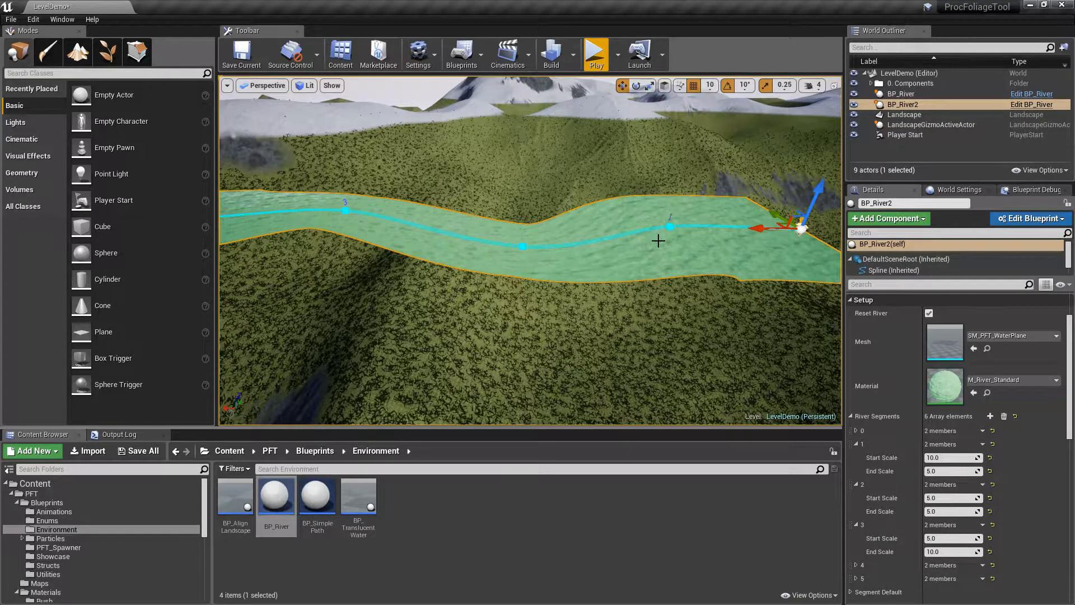
right_drag(574, 205, 487, 216)
mouse_move(361, 200)
right_down()
mouse_move(504, 202)
mouse_move(353, 189)
right_up()
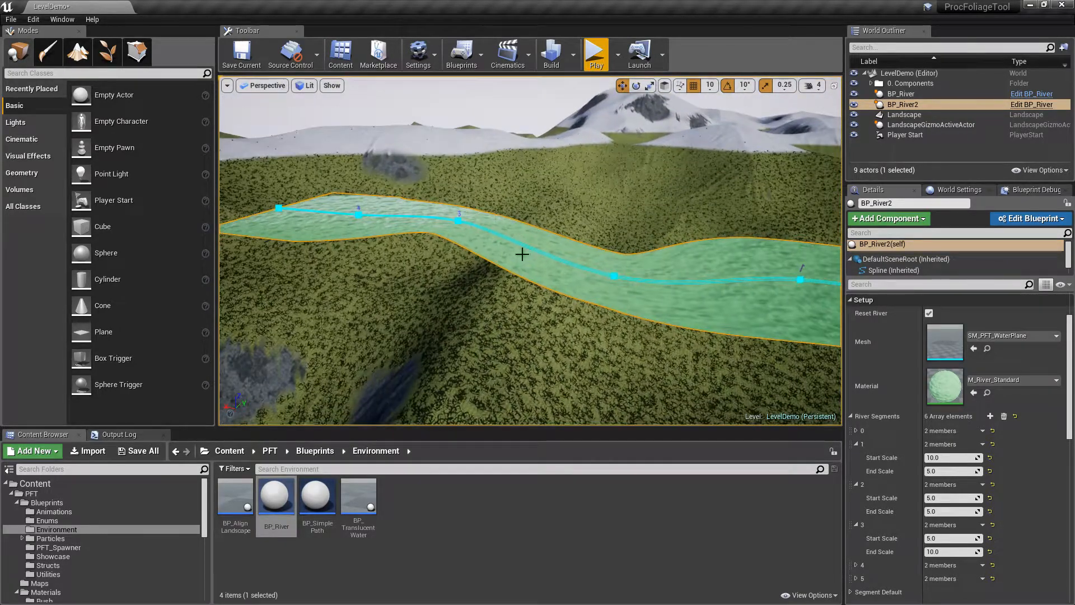
click(851, 416)
click(850, 431)
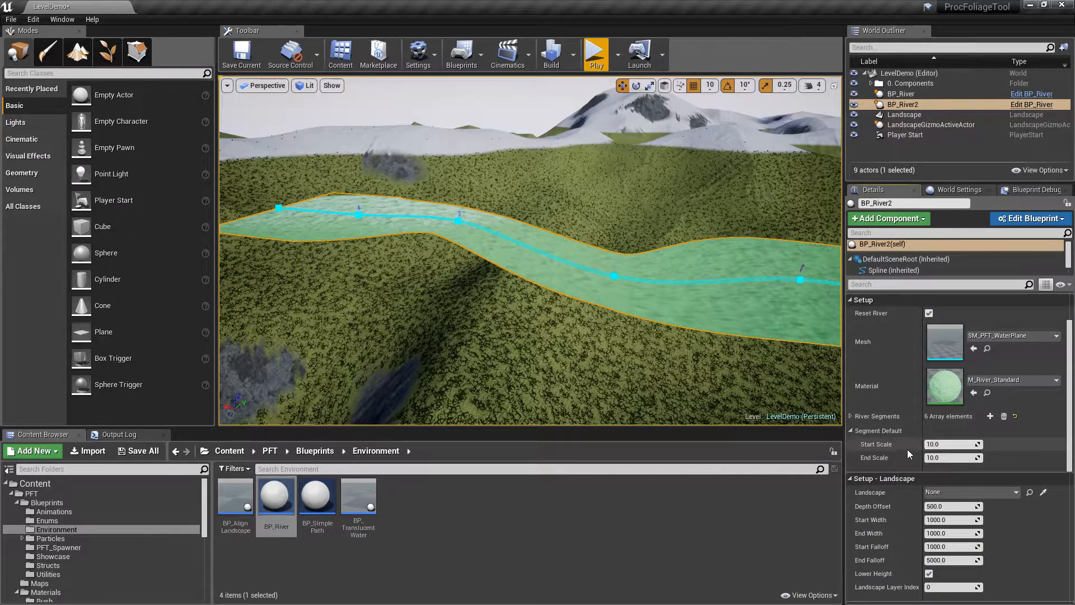
click(952, 445)
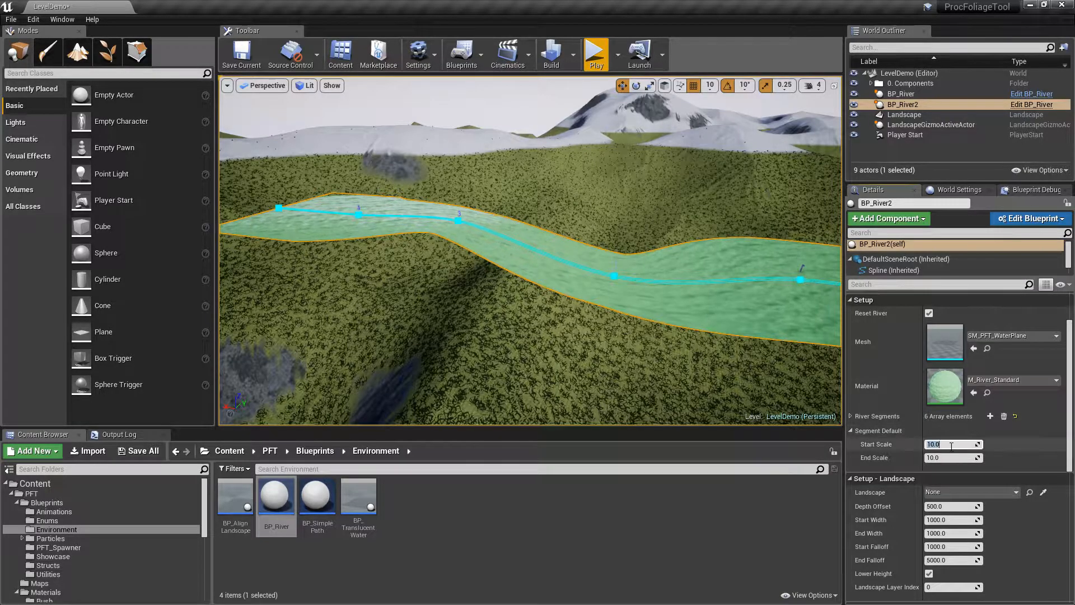
key(Tab)
text(2)
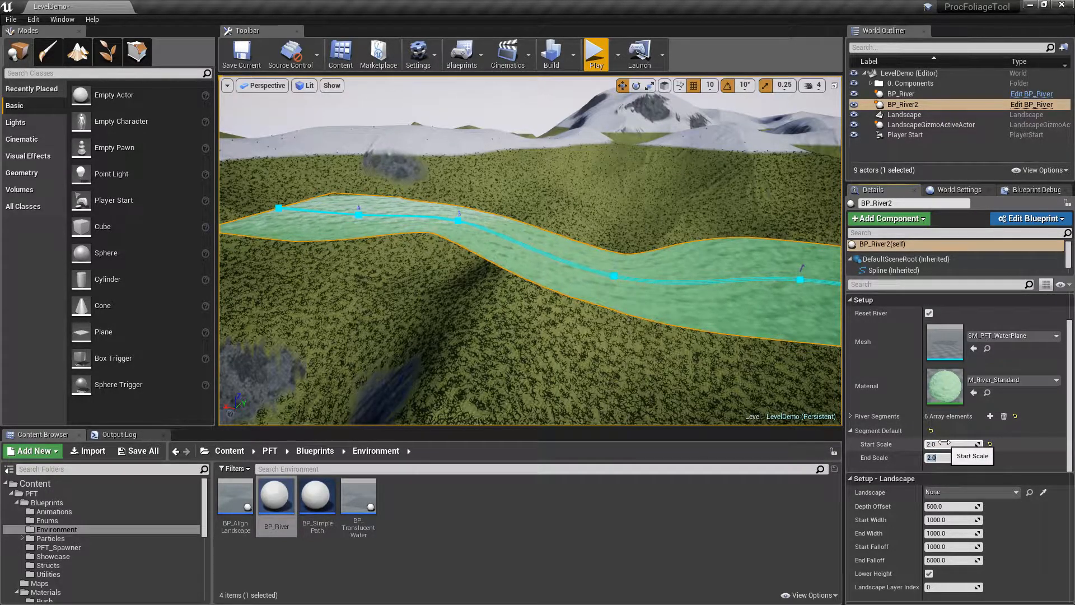
Extend the second river's far end over the hills until the river has eight segments.
mouse_move(684, 297)
right_down()
mouse_move(795, 302)
mouse_move(694, 308)
right_up()
right_drag(514, 255, 503, 254)
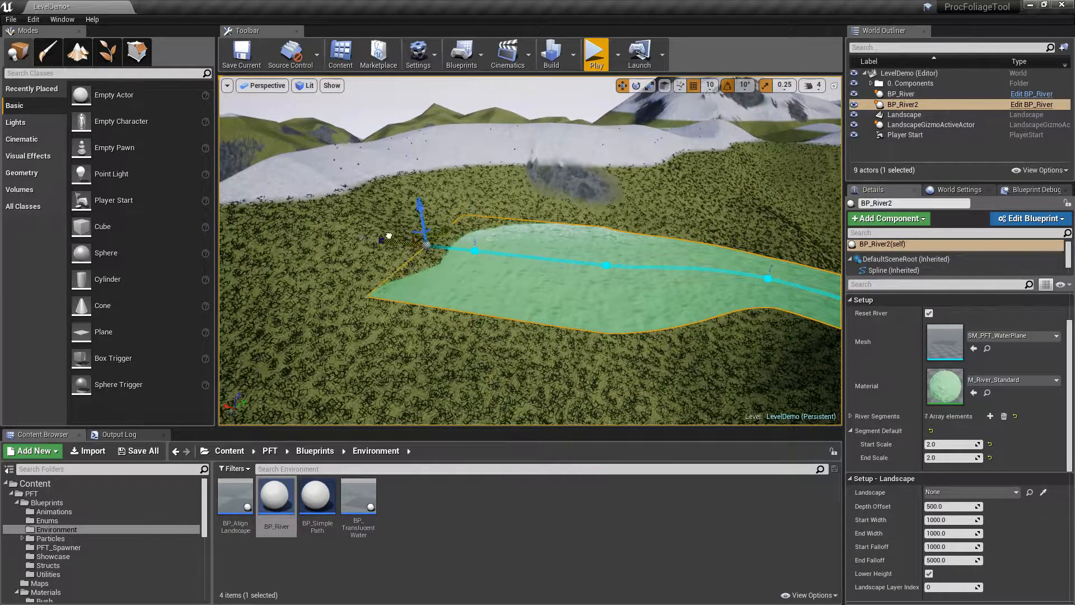
right_drag(502, 255, 672, 274)
key(Escape)
click(644, 207)
drag(655, 166, 664, 105)
right_drag(664, 106, 502, 247)
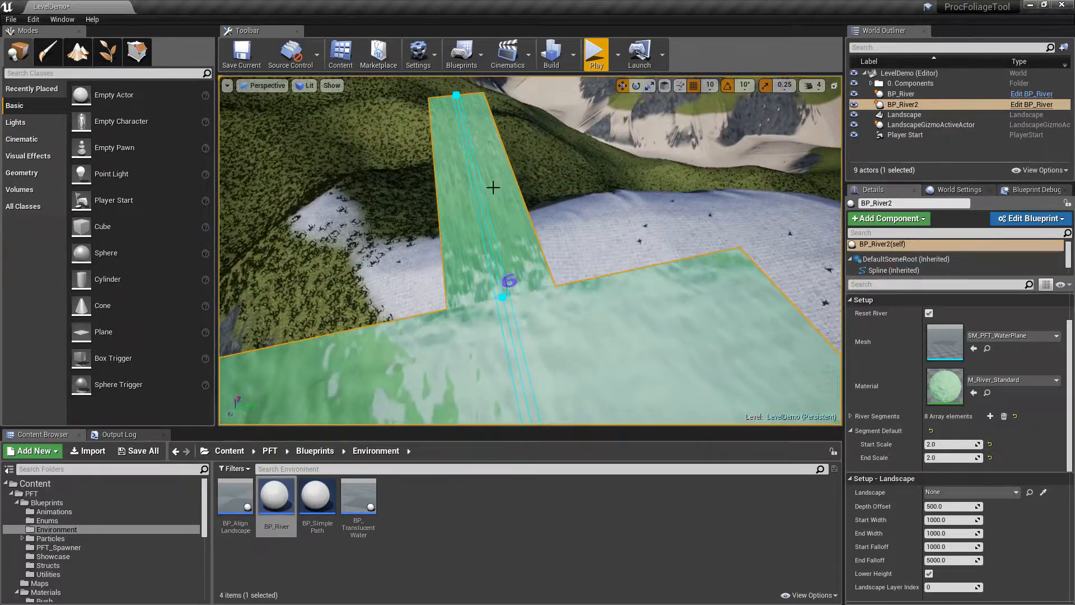
Reset the second river to rebuild all its segments with the default scale of 2.
key(f)
right_drag(530, 250, 540, 152)
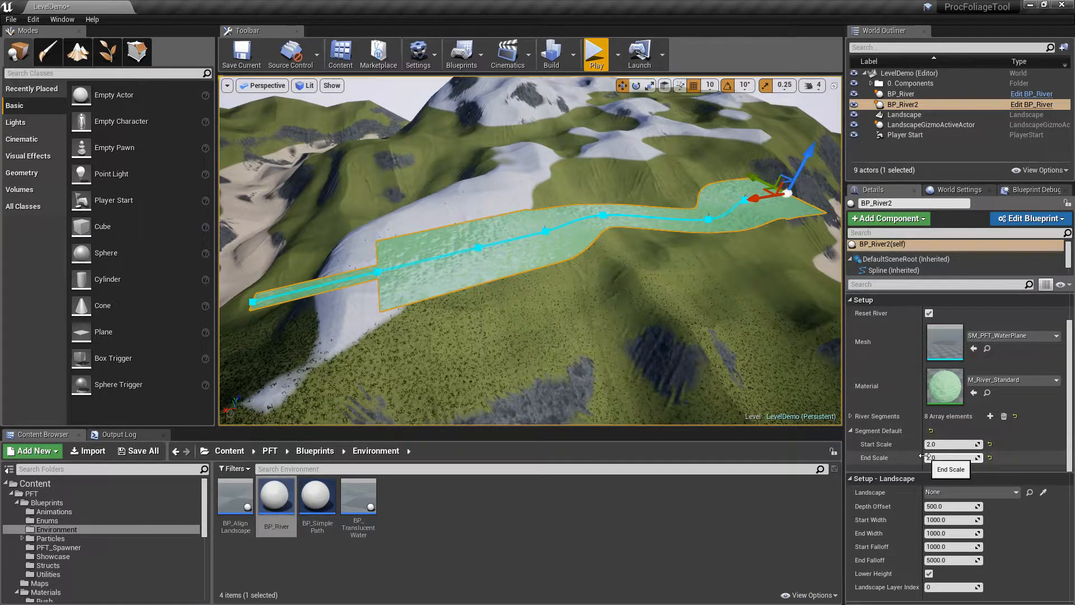
scroll(912, 388, up, 2)
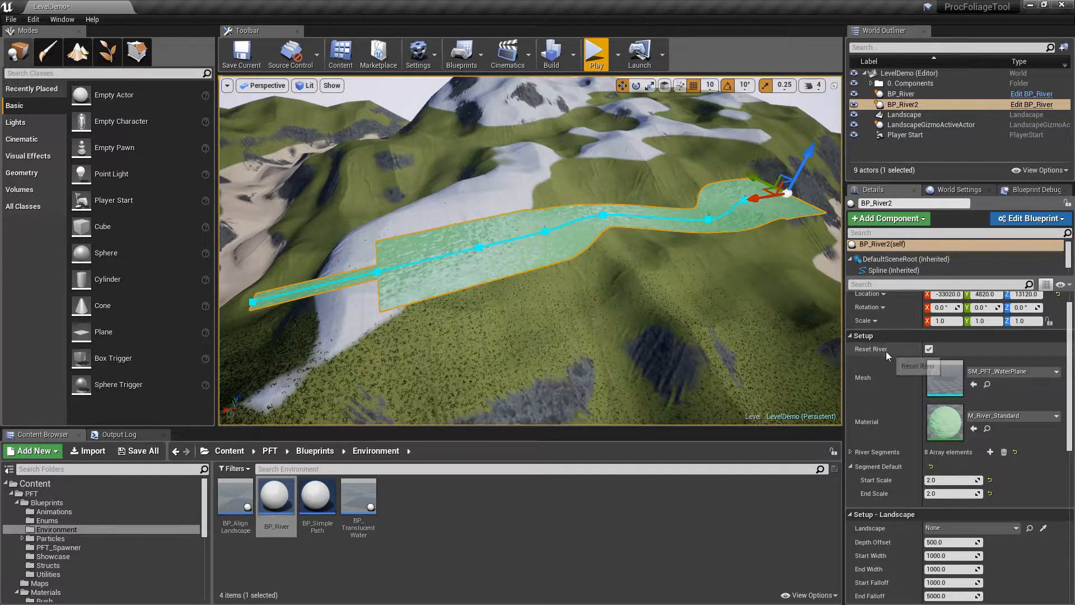
click(929, 349)
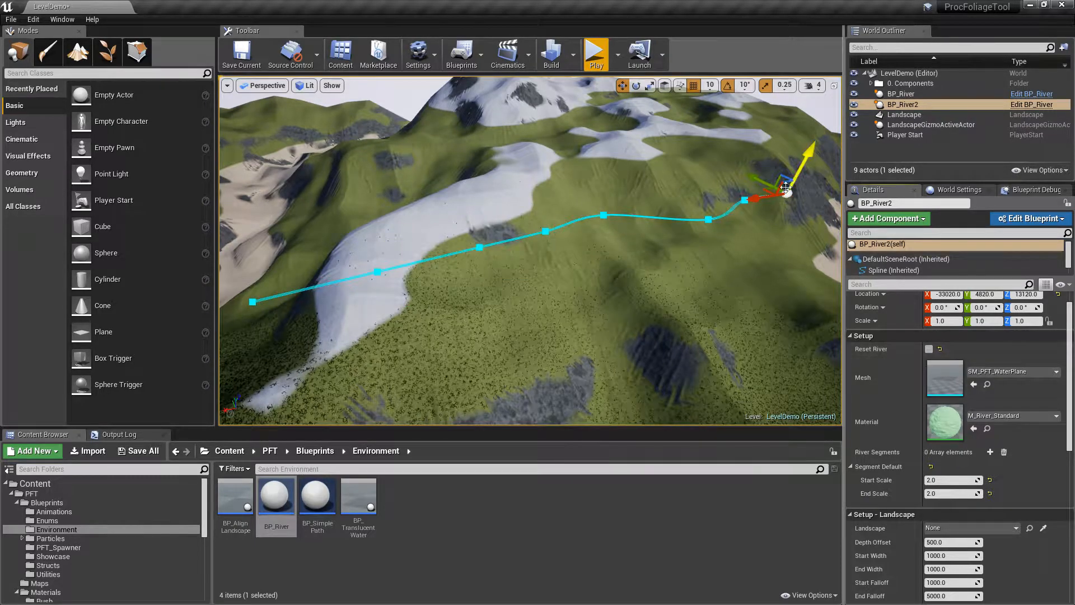
click(929, 348)
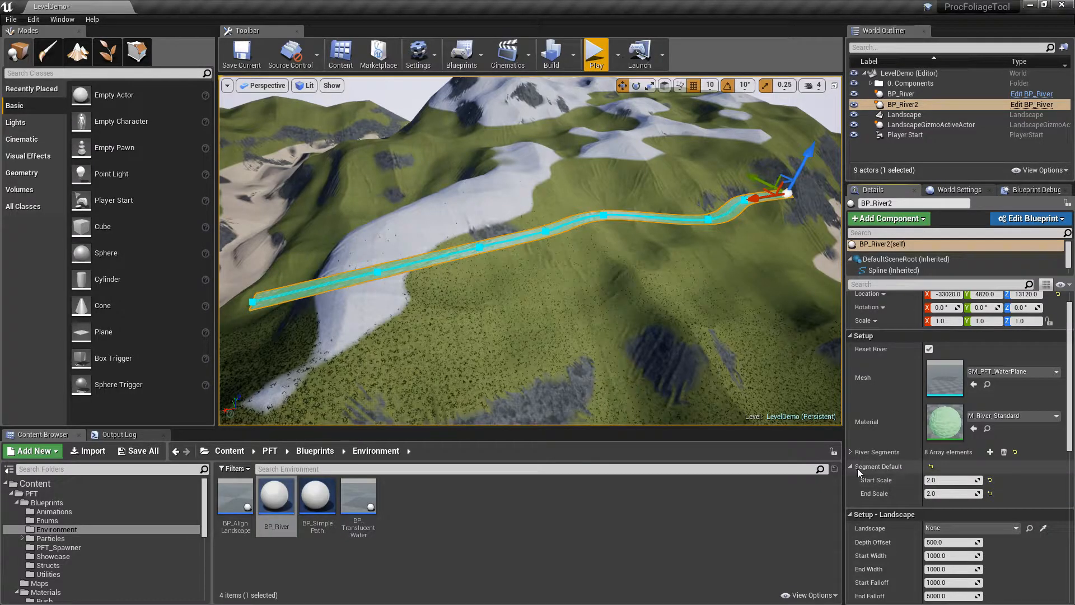
Try a Segment Default start and end scale of 4 on the second river and reset the river.
right_drag(620, 293, 739, 285)
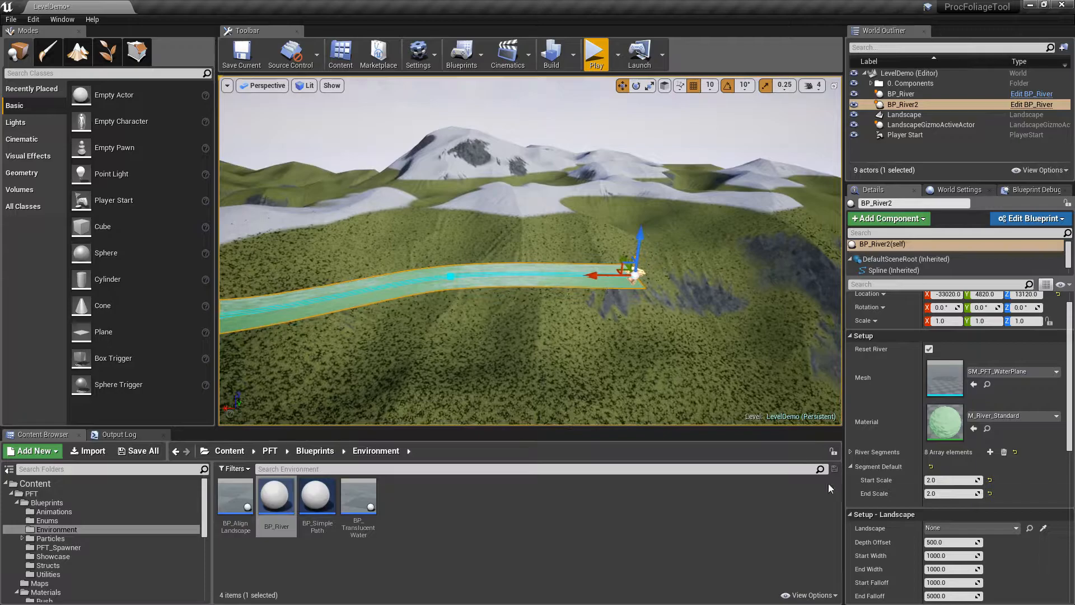
right_drag(728, 325, 708, 312)
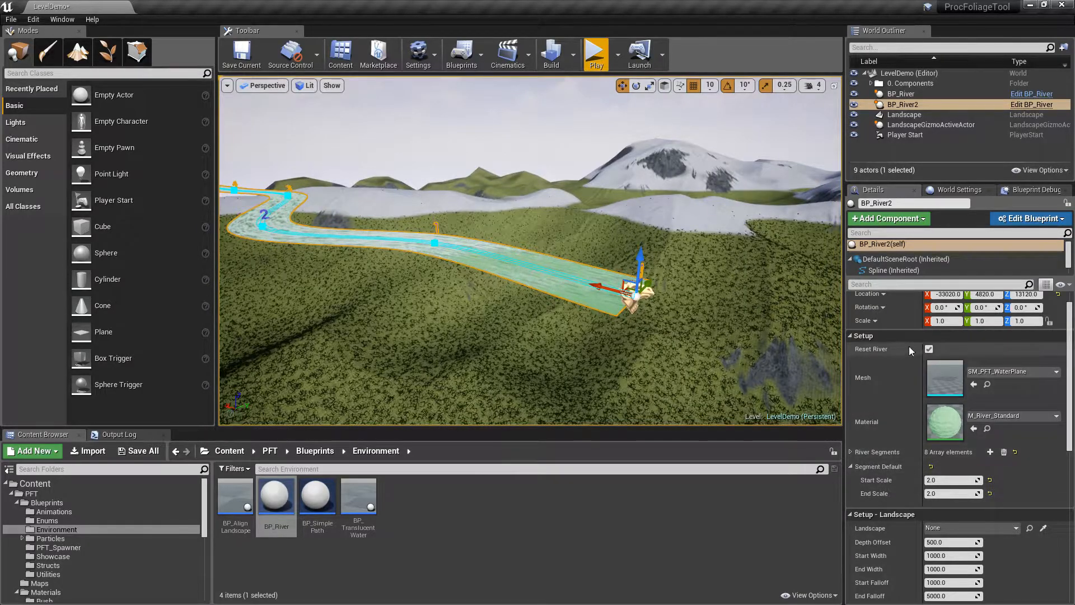
click(928, 349)
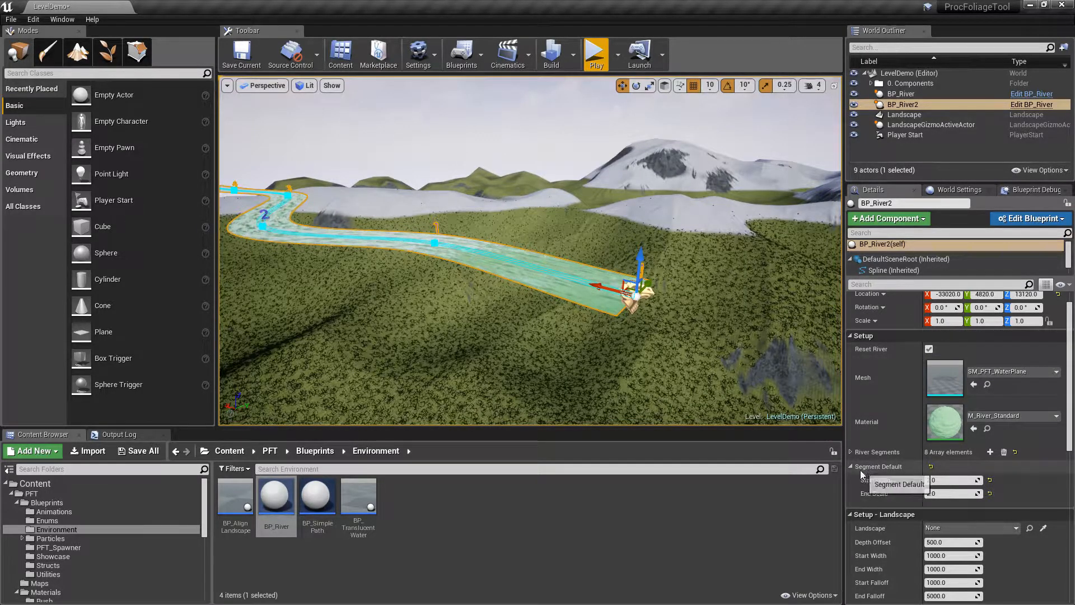
text(4)
click(946, 492)
text(4)
key(Return)
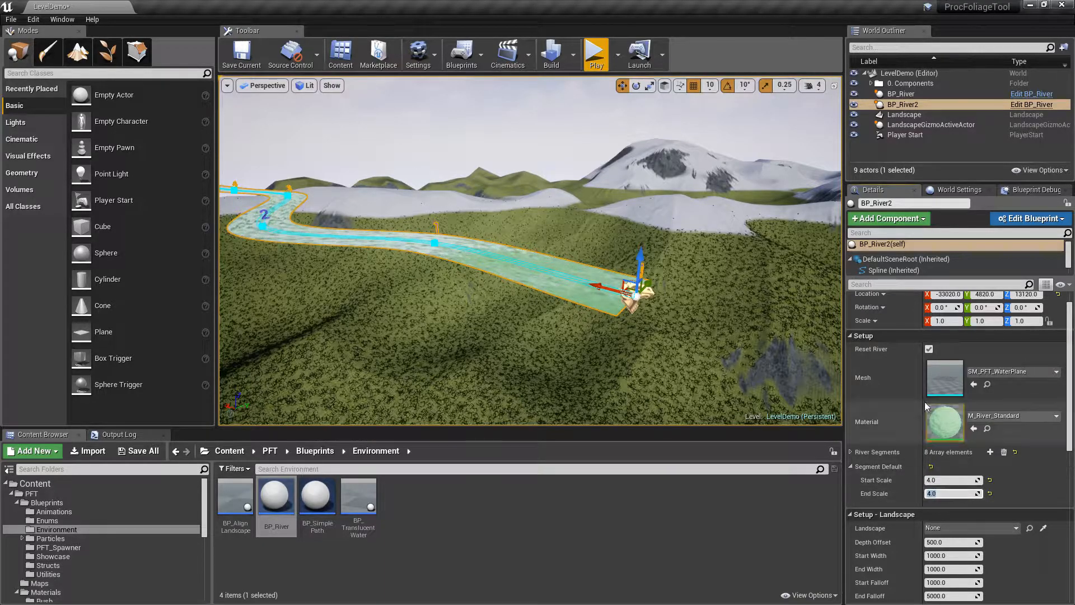
click(929, 349)
Set the Segment Default start and end scale to 2 and reset the second river.
right_drag(669, 263, 506, 272)
click(952, 481)
click(953, 493)
text(2.0)
key(Return)
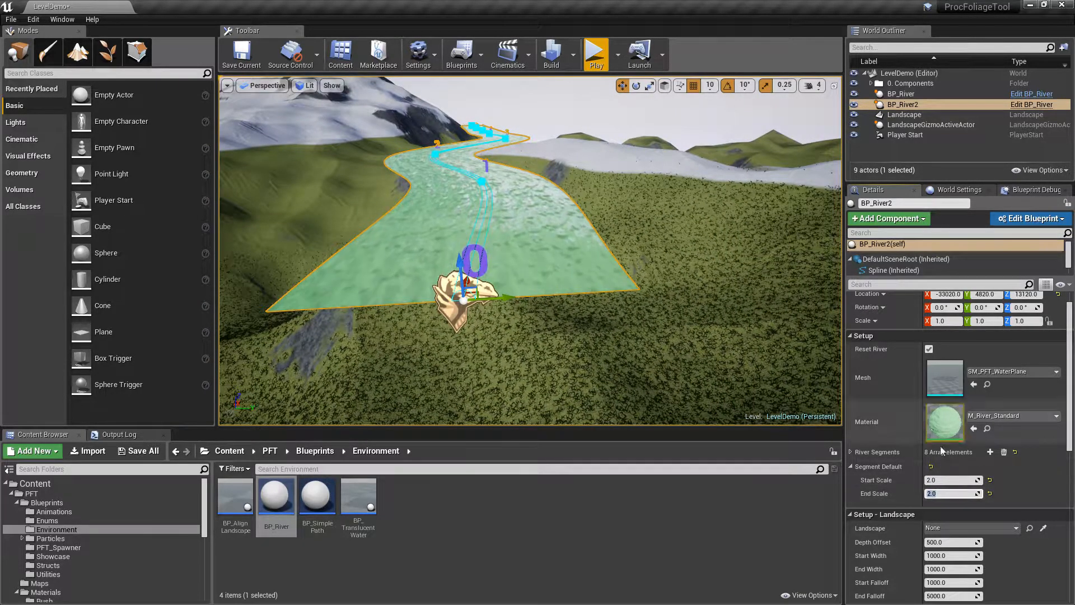
click(930, 350)
Lower the second river to the grassy terrain at a Z location of 3270.
right_drag(633, 280, 790, 291)
drag(588, 154, 571, 249)
right_drag(571, 249, 534, 229)
drag(558, 212, 558, 214)
right_drag(558, 214, 614, 273)
mouse_move(239, 211)
right_down()
mouse_move(224, 218)
mouse_move(227, 252)
mouse_move(182, 224)
mouse_move(115, 224)
mouse_move(268, 226)
mouse_move(218, 219)
right_up()
mouse_move(473, 202)
right_down()
mouse_move(504, 205)
mouse_move(472, 203)
right_up()
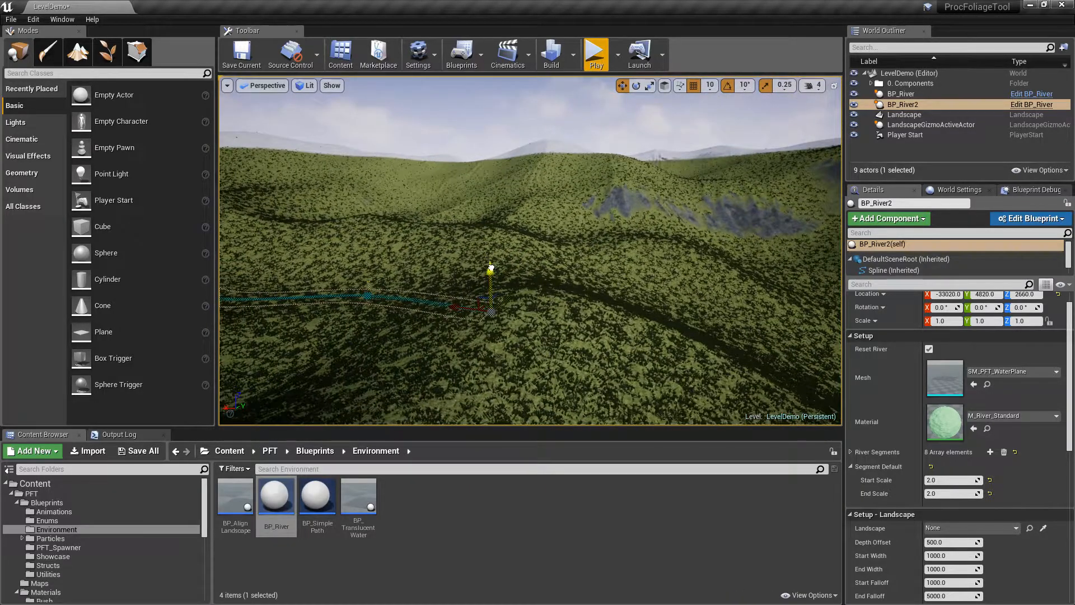
drag(492, 220, 489, 262)
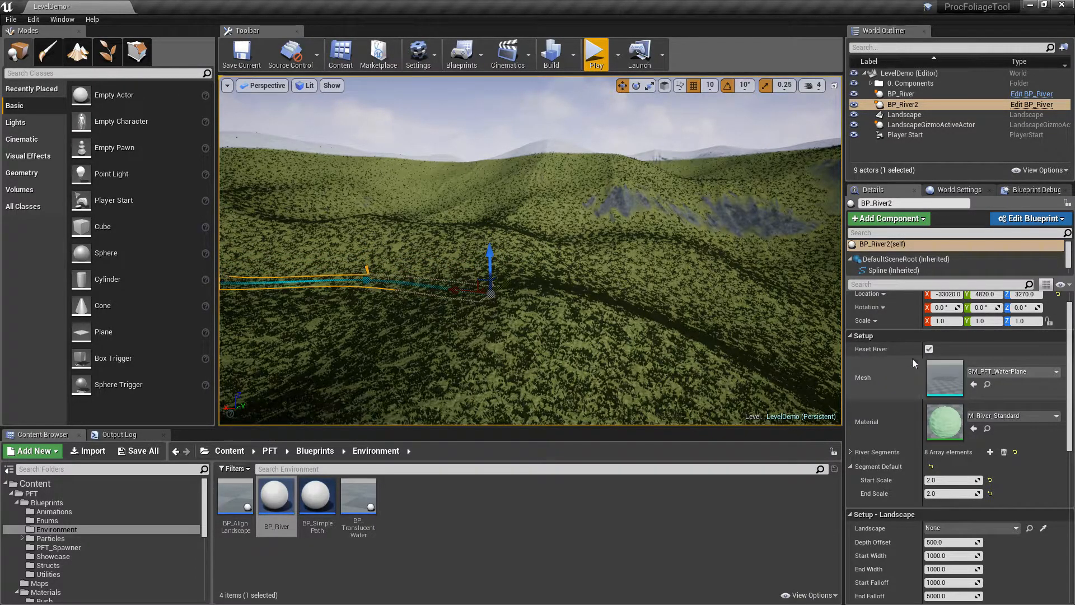
Assign the level's Landscape actor as the second river's landscape in its landscape setup.
scroll(960, 420, down, 3)
scroll(965, 425, down, 2)
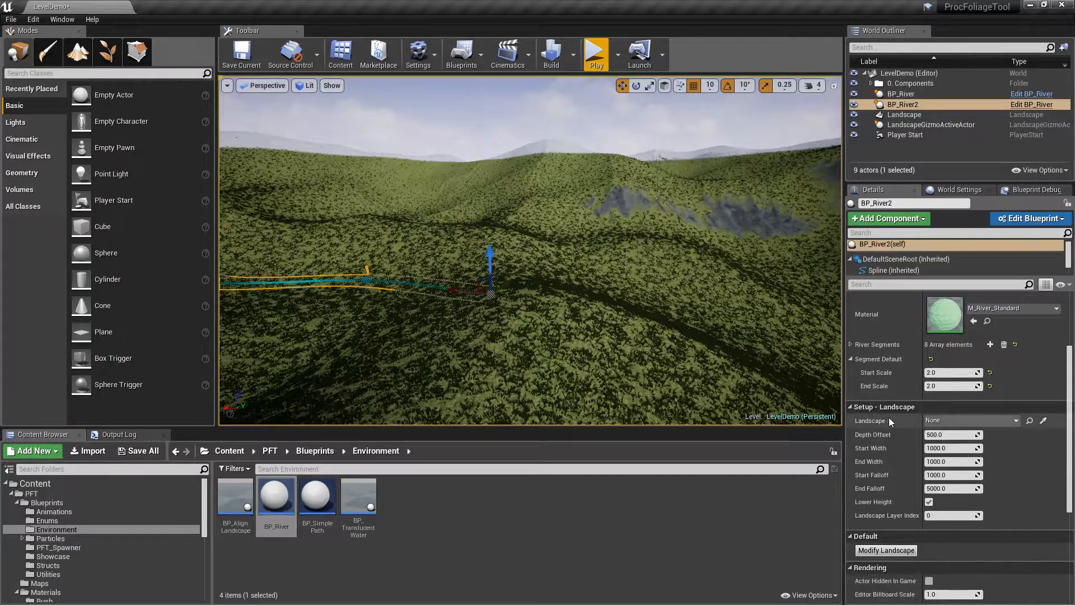
click(1043, 420)
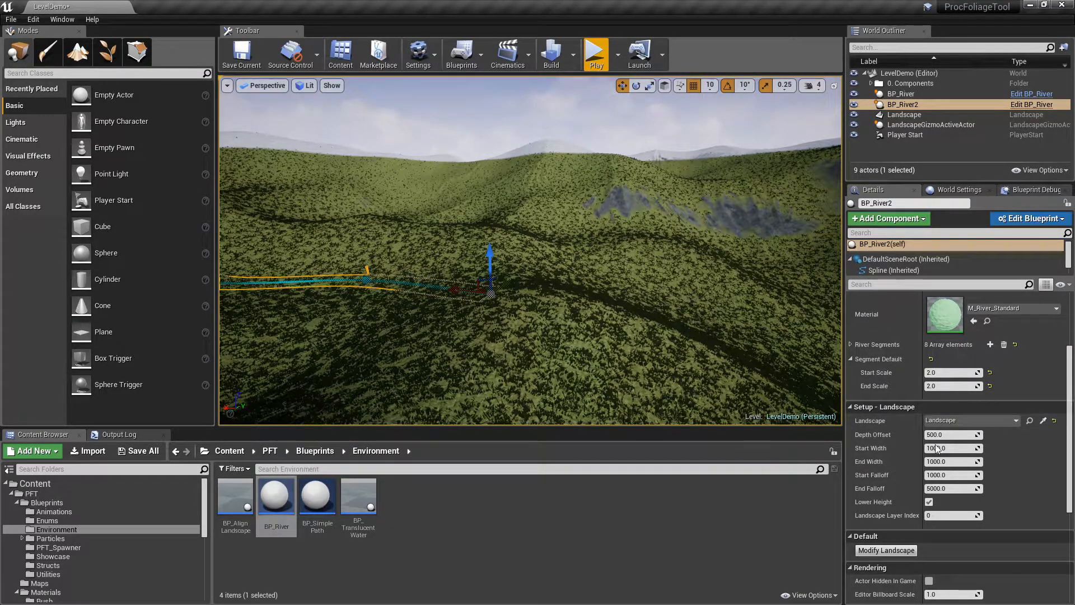
Set the second river's landscape Depth Offset to 200 and its start and end width to 500, and locate its mesh asset.
scroll(871, 449, down, 2)
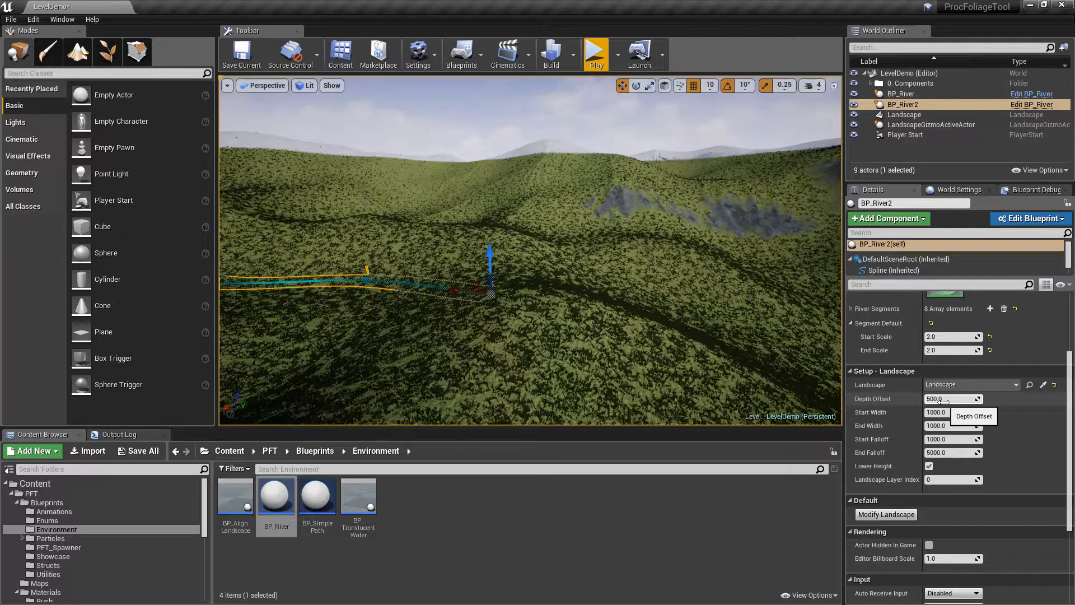
key(w)
mouse_move(616, 291)
right_down()
mouse_move(588, 263)
mouse_move(632, 272)
mouse_move(614, 271)
right_up()
key(q)
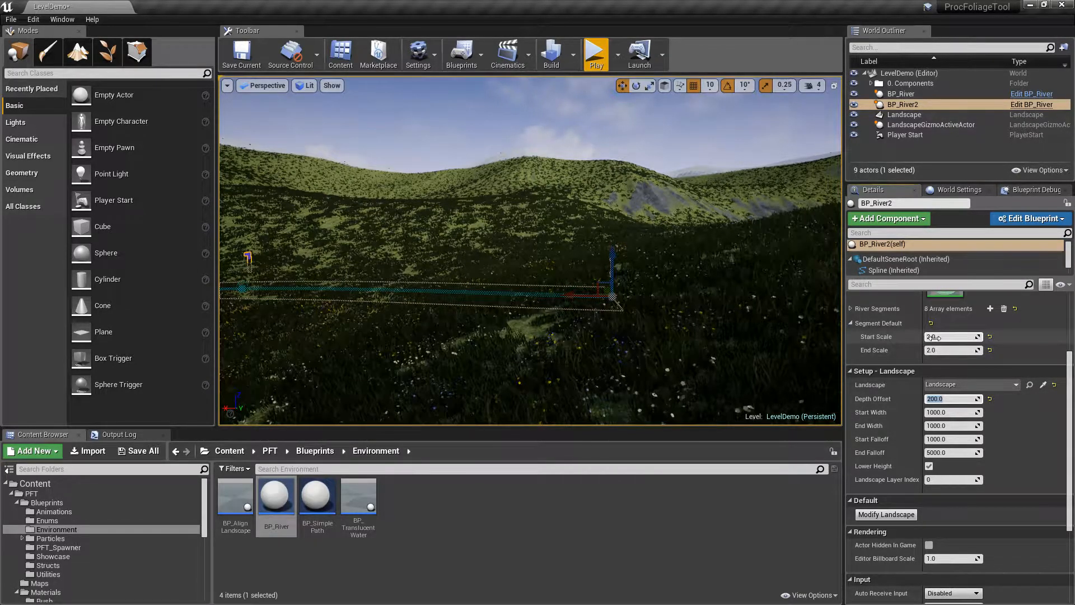
key(Tab)
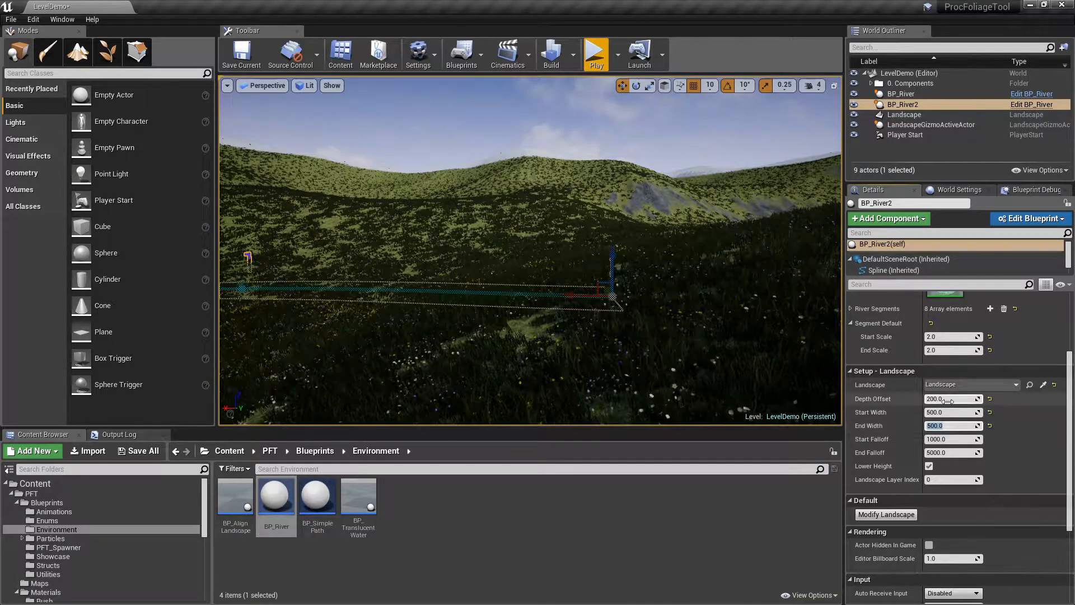
scroll(945, 391, up, 5)
click(989, 367)
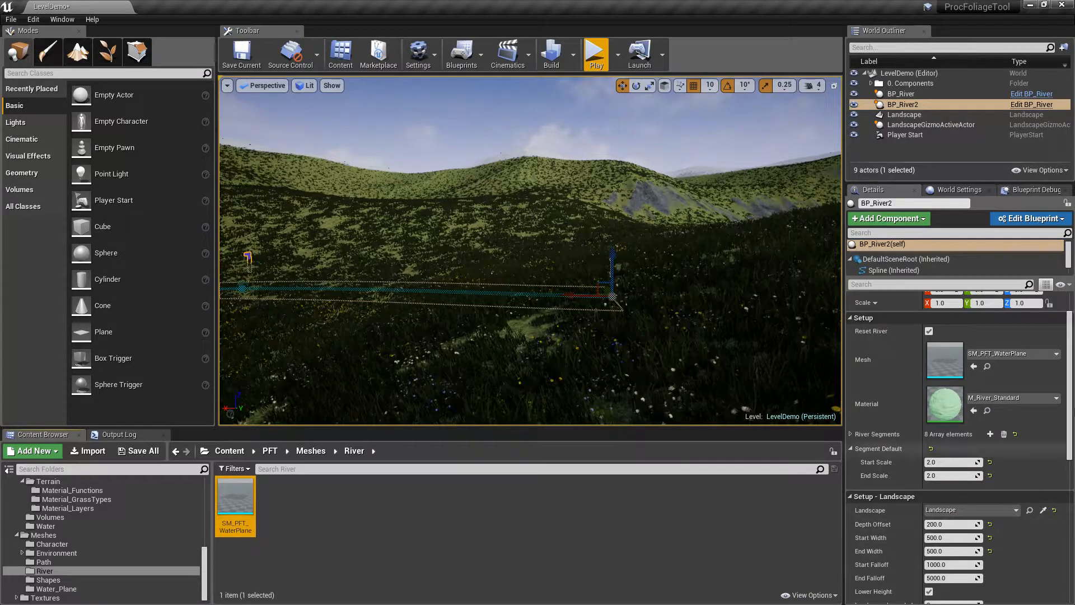
Set the Start Falloff to 500 and End Falloff to 1000, and modify the landscape beneath the second river.
scroll(1067, 419, down, 5)
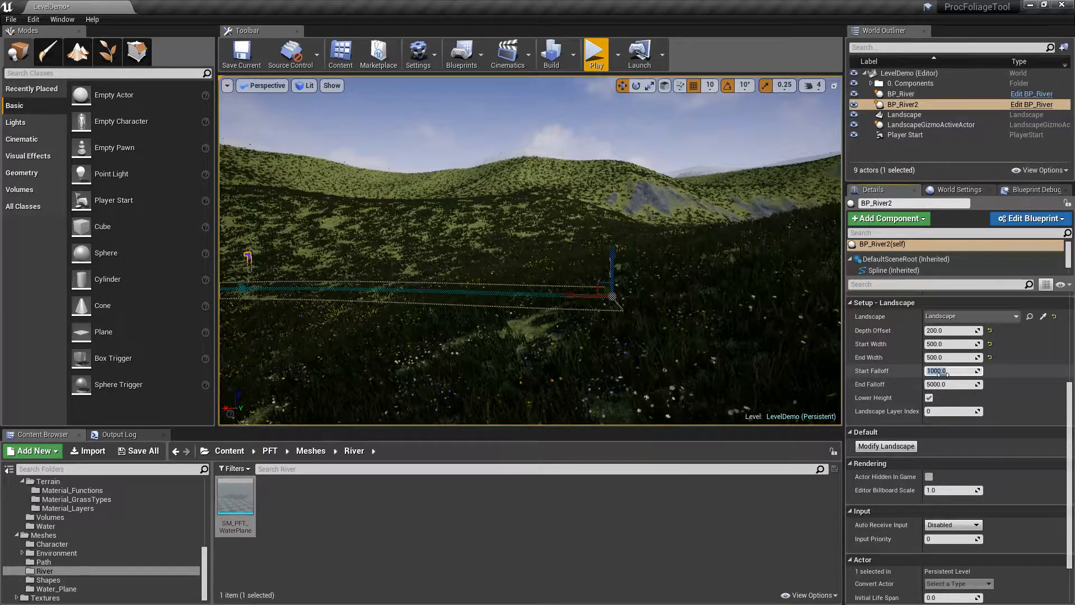
key(Tab)
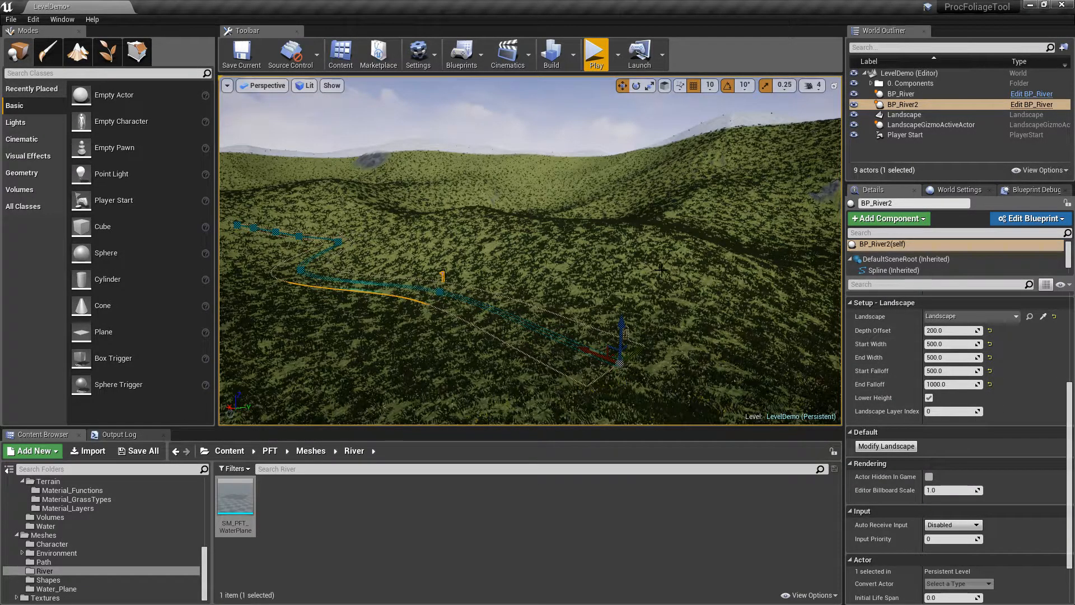
click(886, 445)
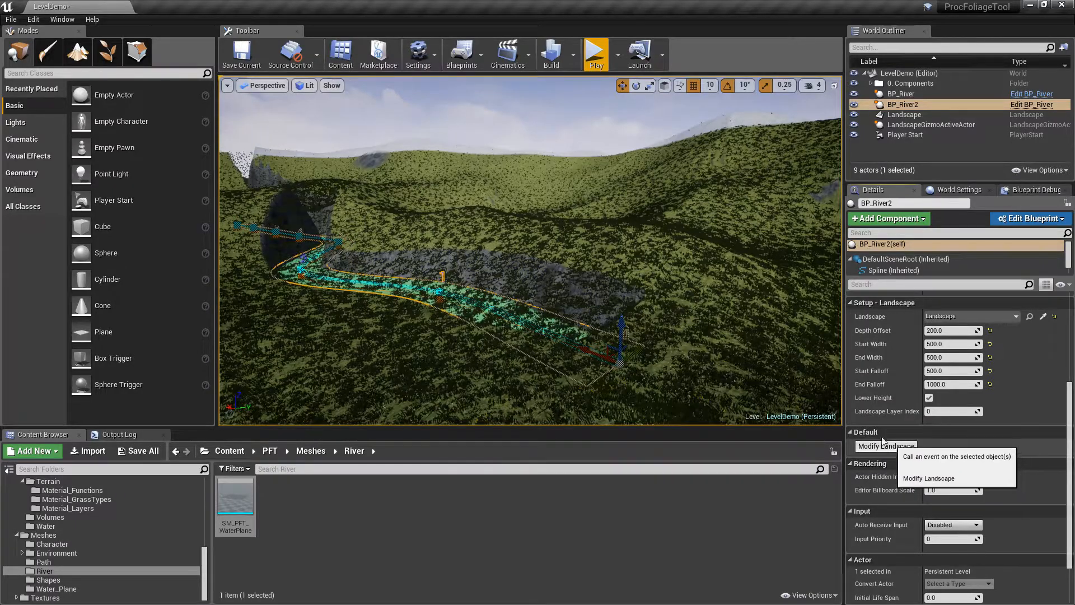
Examine the channel carved into the hills along the second river's course.
key(w)
right_drag(684, 274, 442, 278)
key(w)
key(w)
key(w)
key(w)
key(w)
key(w)
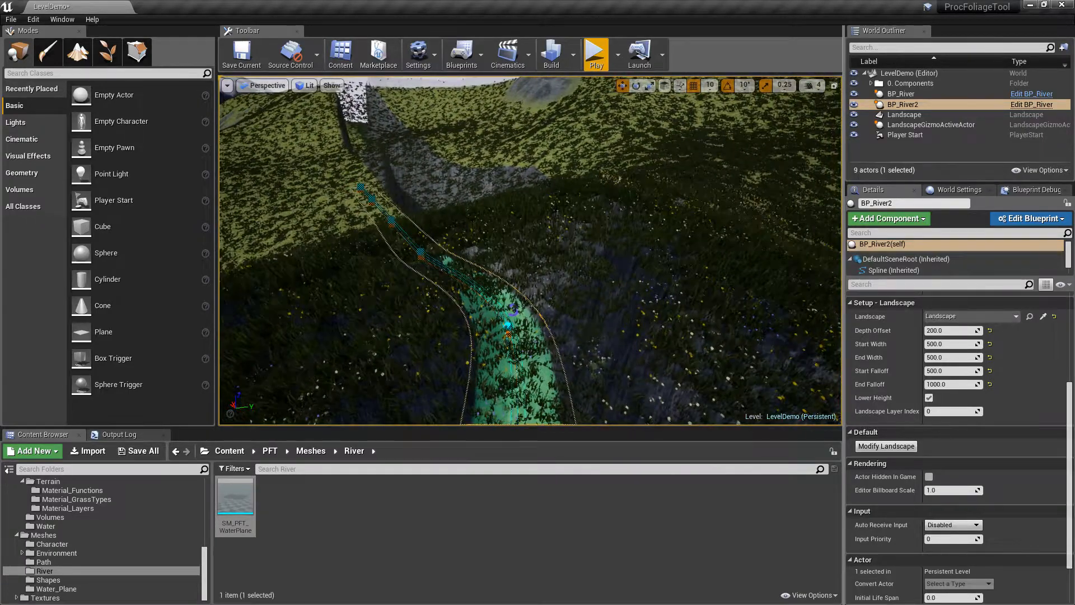
key(s)
mouse_move(530, 250)
right_down()
mouse_move(482, 233)
mouse_move(532, 230)
right_up()
key(a)
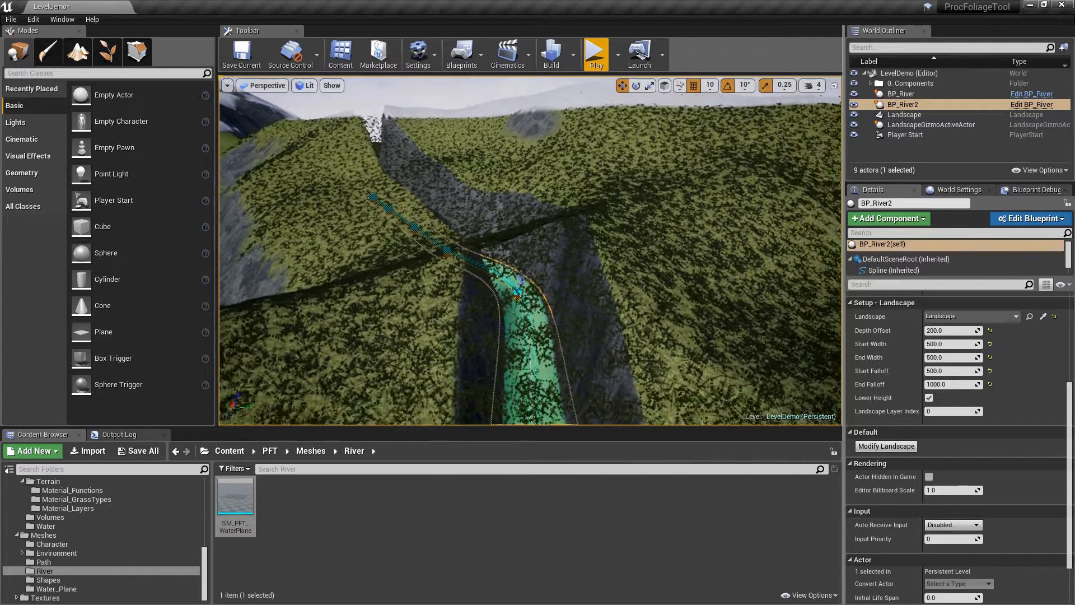
Select the landscape and open its material instance M_ProceduralTerrain_Advanced_Standard.
click(698, 199)
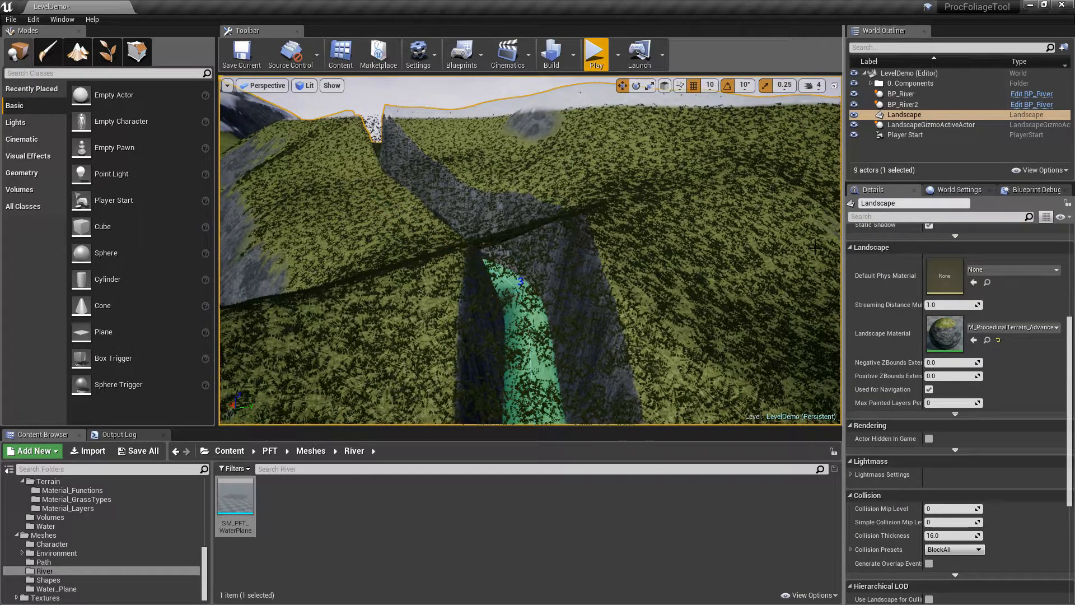
click(989, 341)
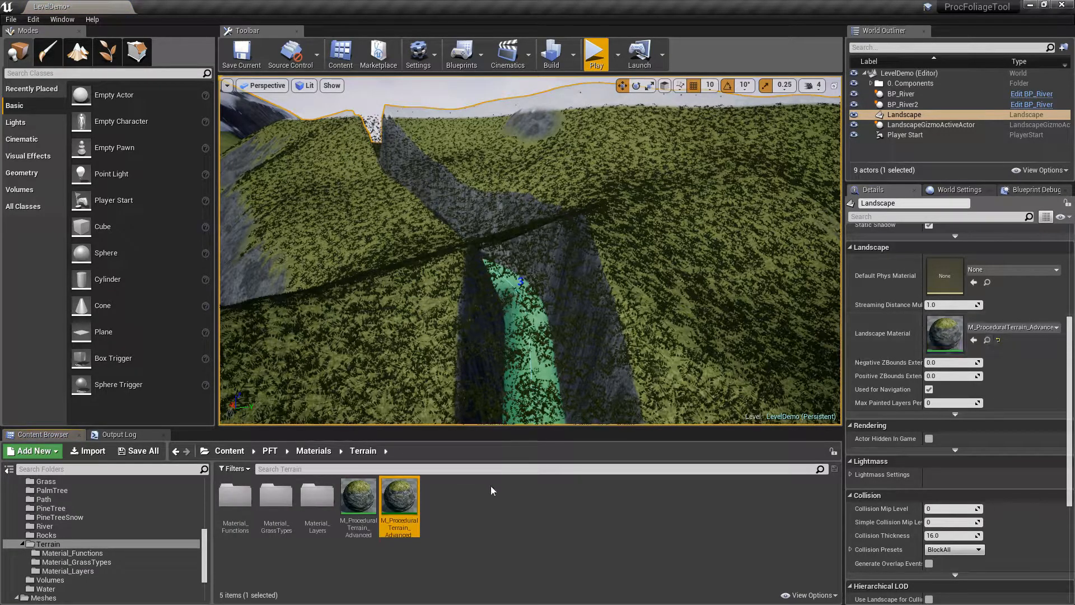
double_click(400, 500)
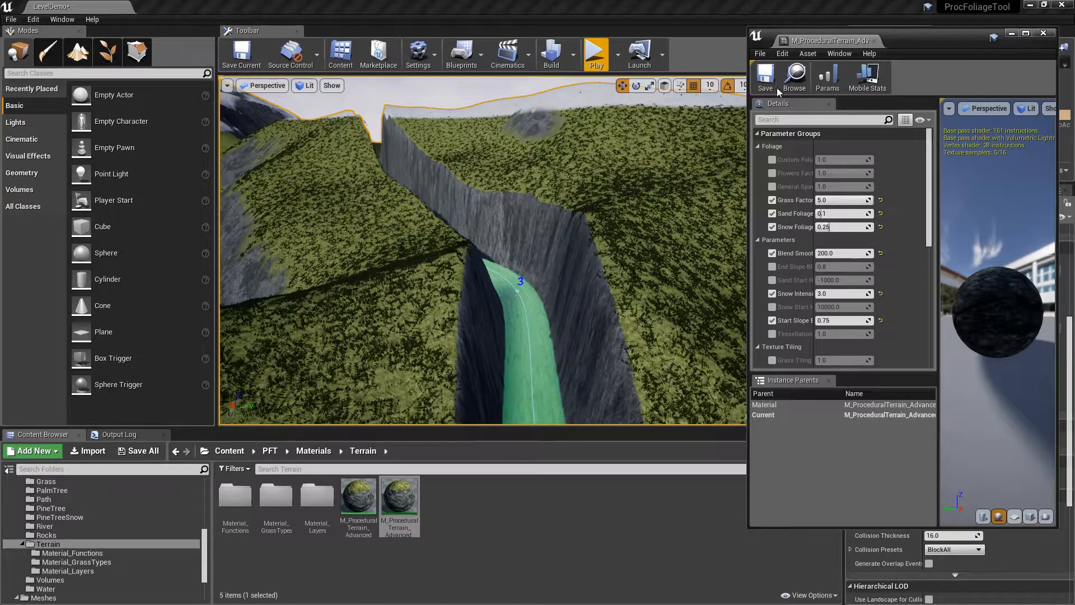
Regenerate the terrain grass by switching the Grass Factor override off and on, then dock the material editor and return to the level.
right_drag(478, 173, 481, 198)
key(w)
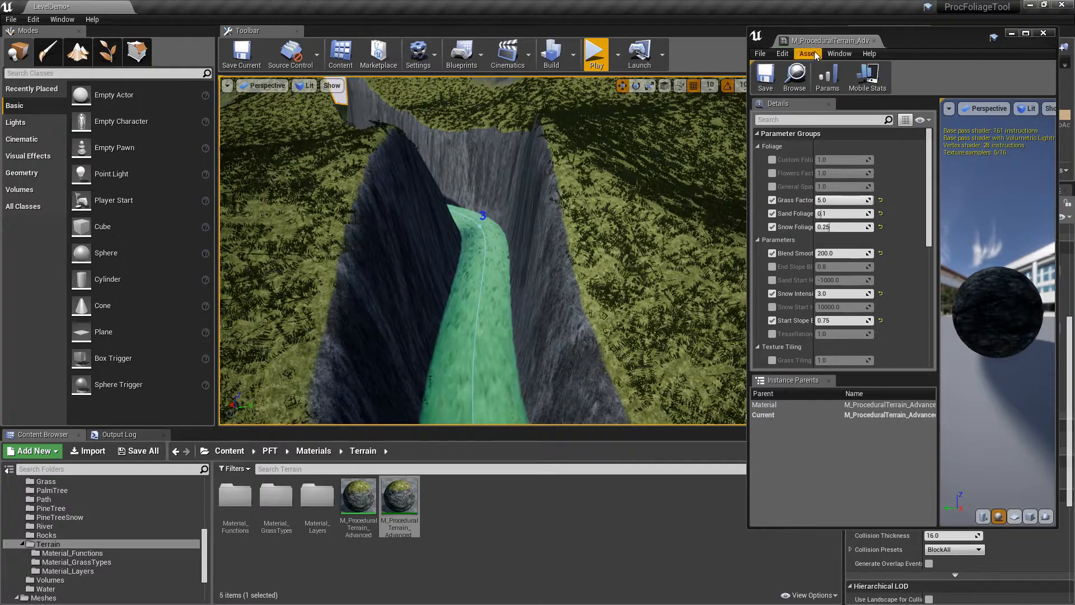
click(772, 200)
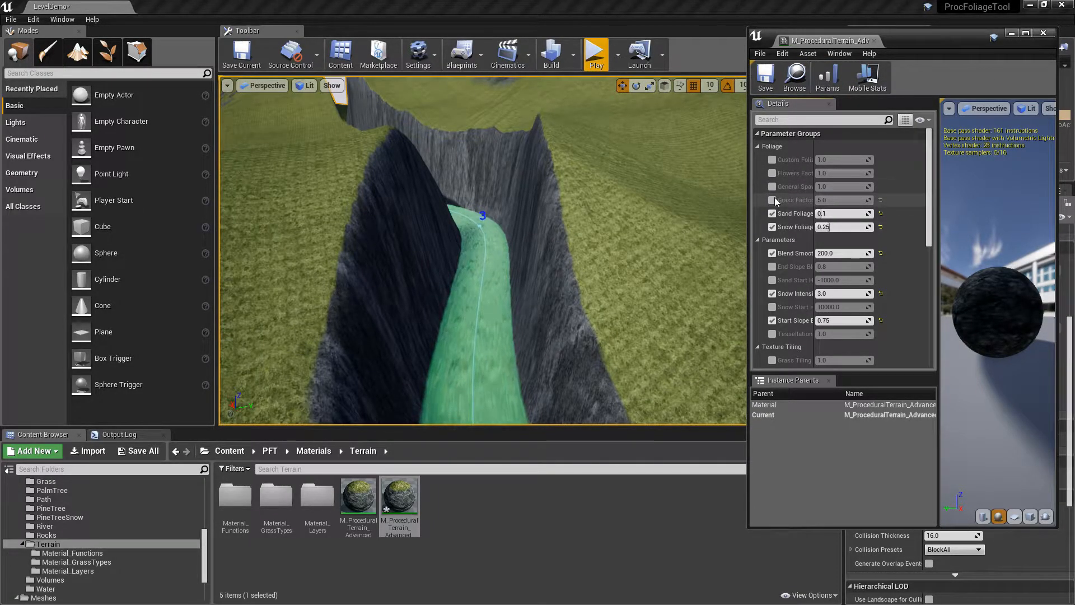
click(772, 200)
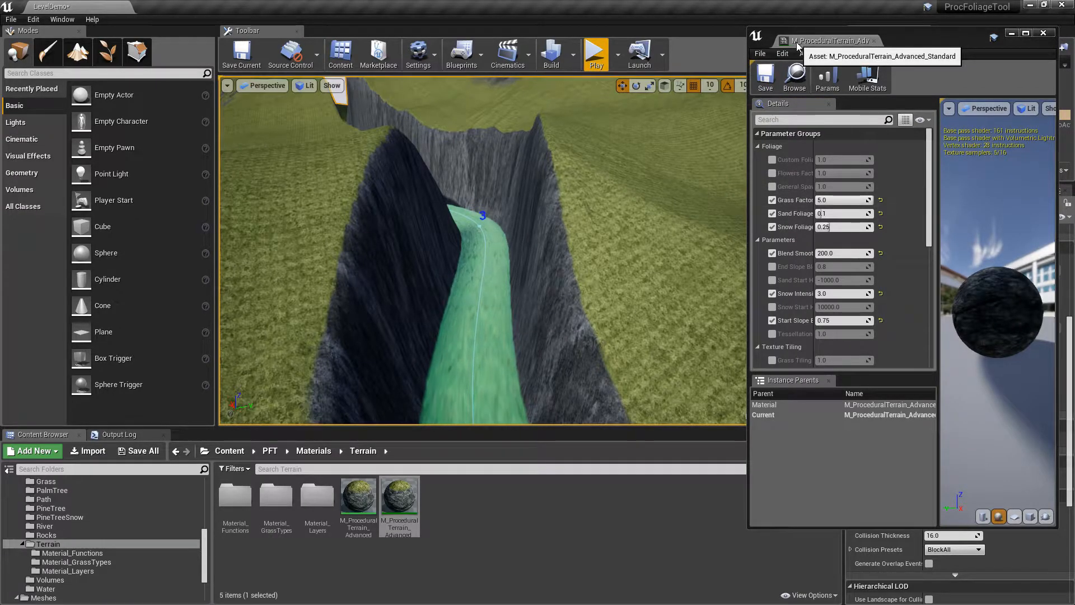
drag(796, 39, 313, 5)
click(52, 6)
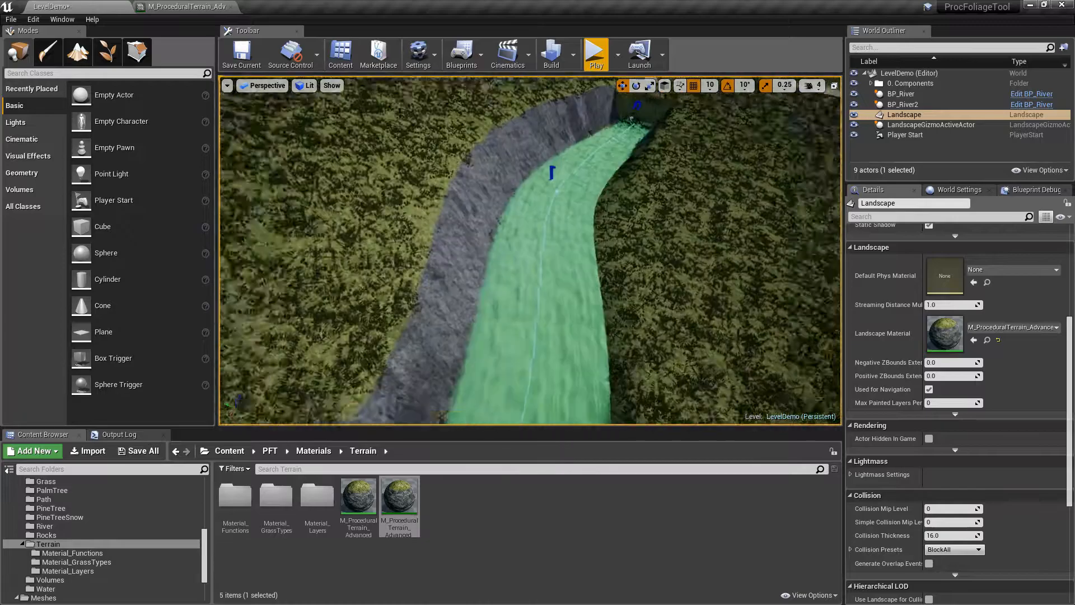
Paint the Foliage Removal layer over the riverbed around point 1 and toward point 2 of the second river.
scroll(582, 196, up, 10)
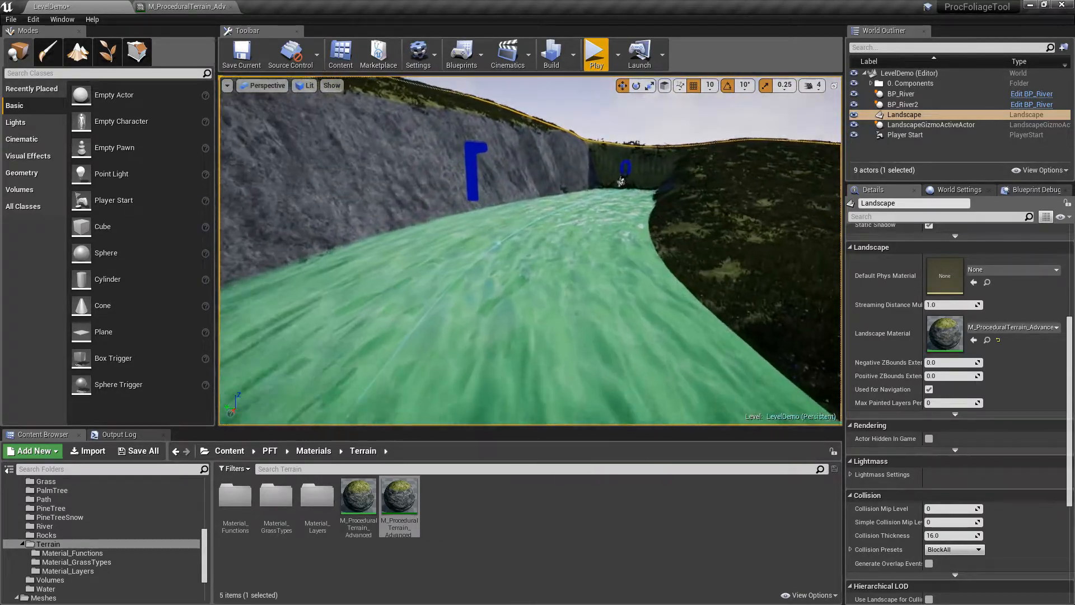
scroll(562, 208, up, 10)
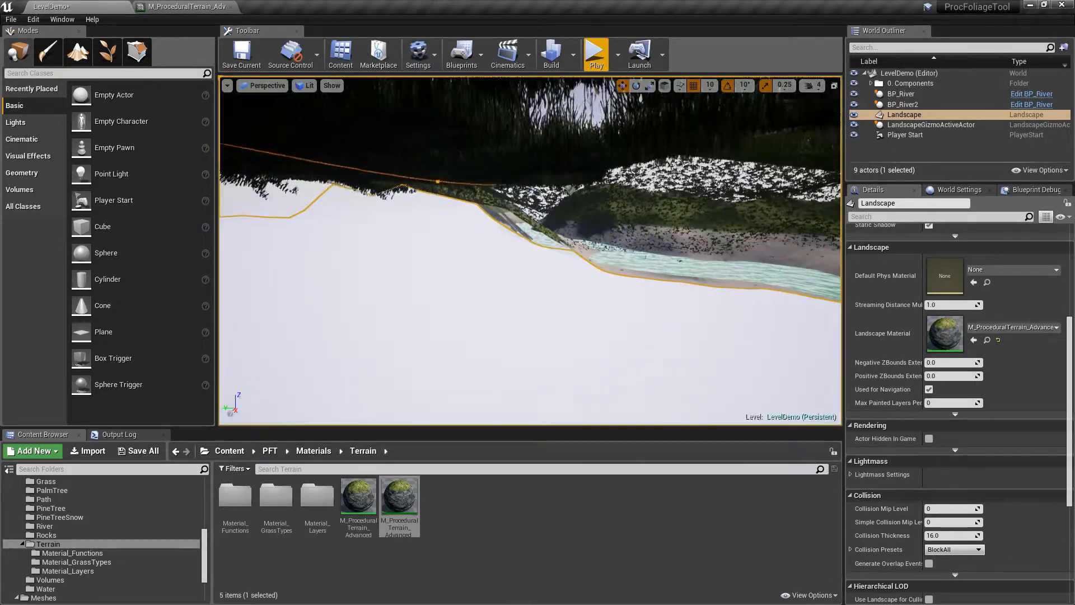
right_drag(563, 208, 225, 256)
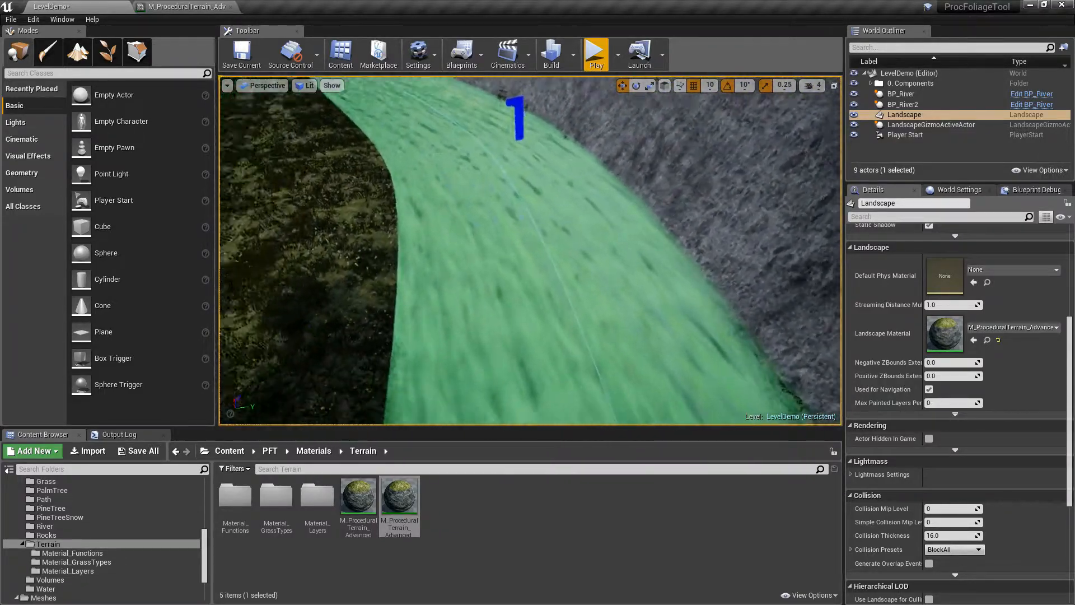
click(77, 55)
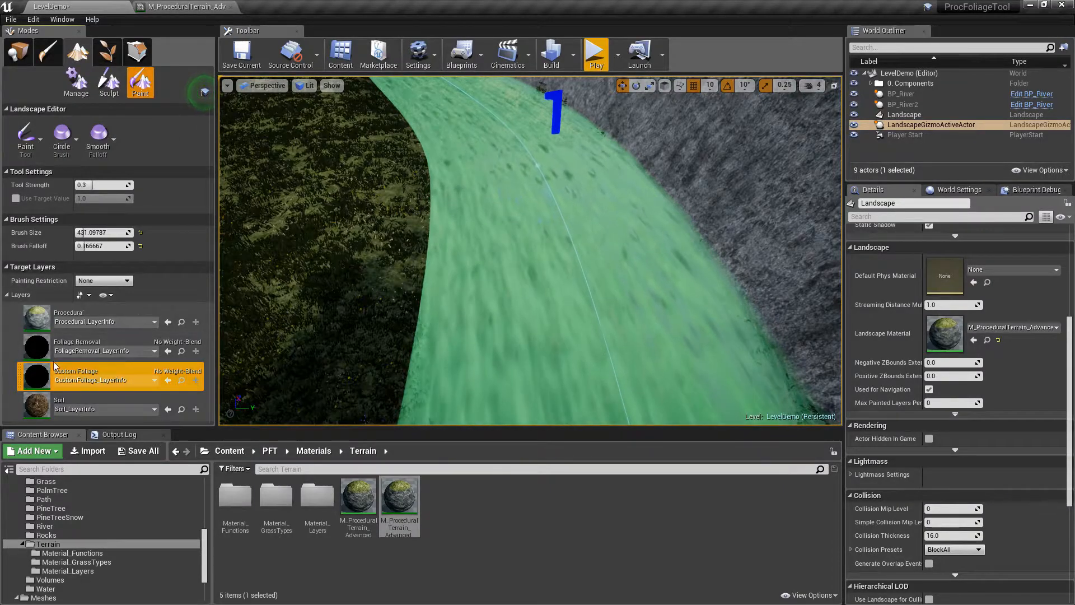
click(39, 351)
mouse_move(535, 256)
right_down()
mouse_move(586, 221)
mouse_move(600, 250)
mouse_move(557, 232)
mouse_move(528, 240)
right_up()
key(w)
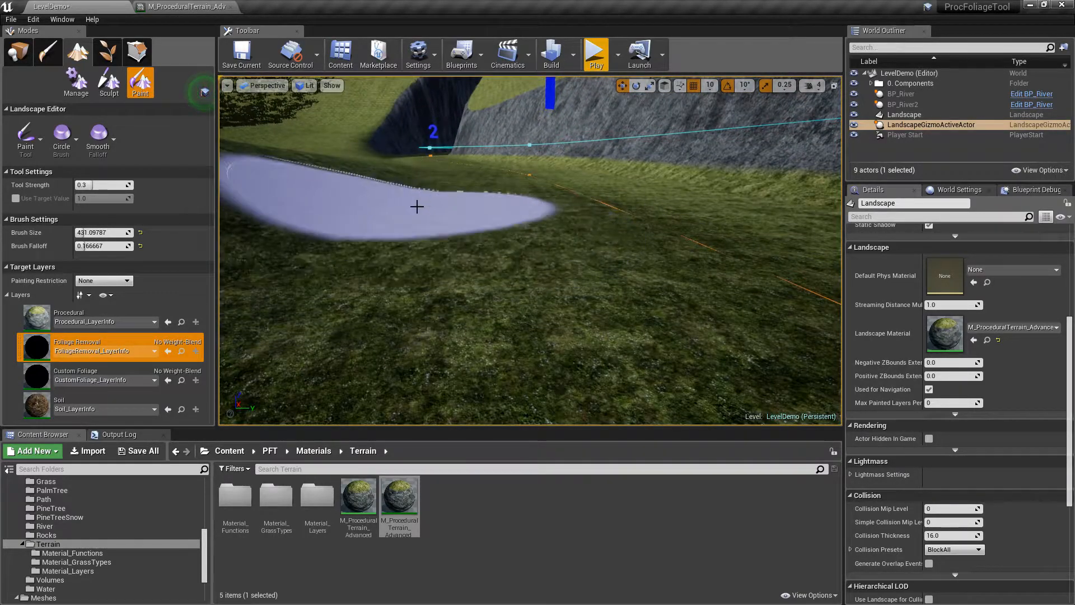
drag(581, 179, 457, 156)
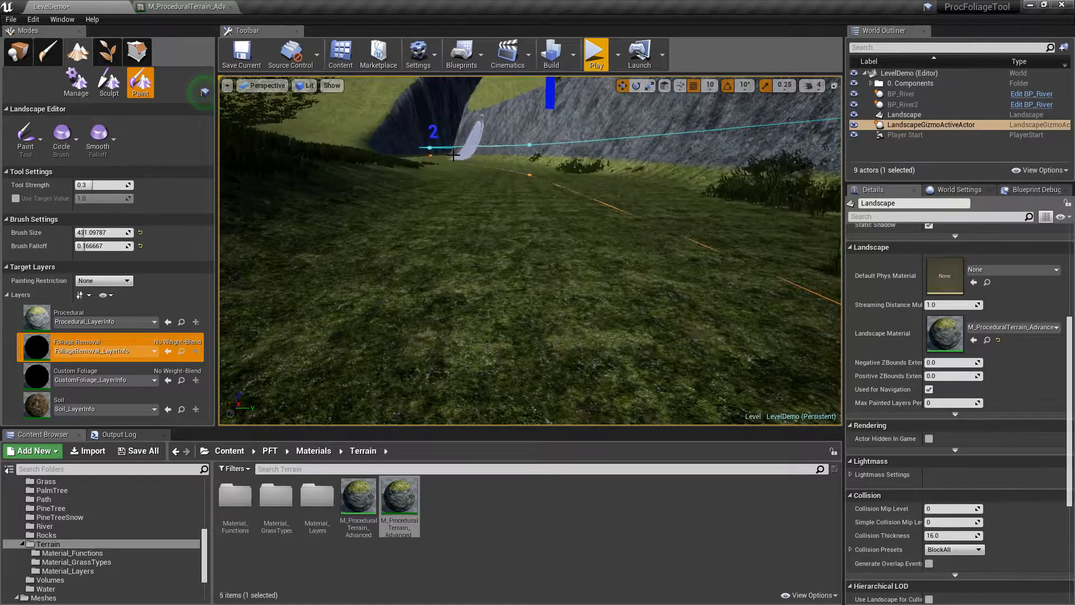
Clear the foliage from the riverbed near point 0 with the Foliage Removal layer.
mouse_move(585, 269)
right_down()
mouse_move(566, 264)
mouse_move(585, 270)
right_up()
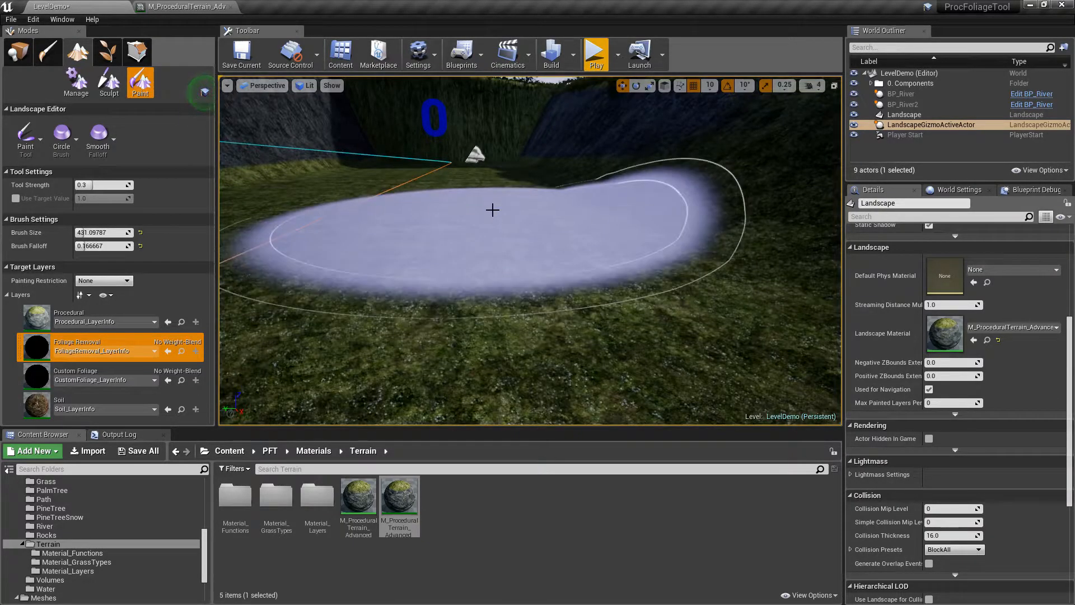
key(w)
mouse_move(460, 171)
right_down()
mouse_move(476, 196)
mouse_move(454, 234)
right_up()
drag(453, 235, 585, 240)
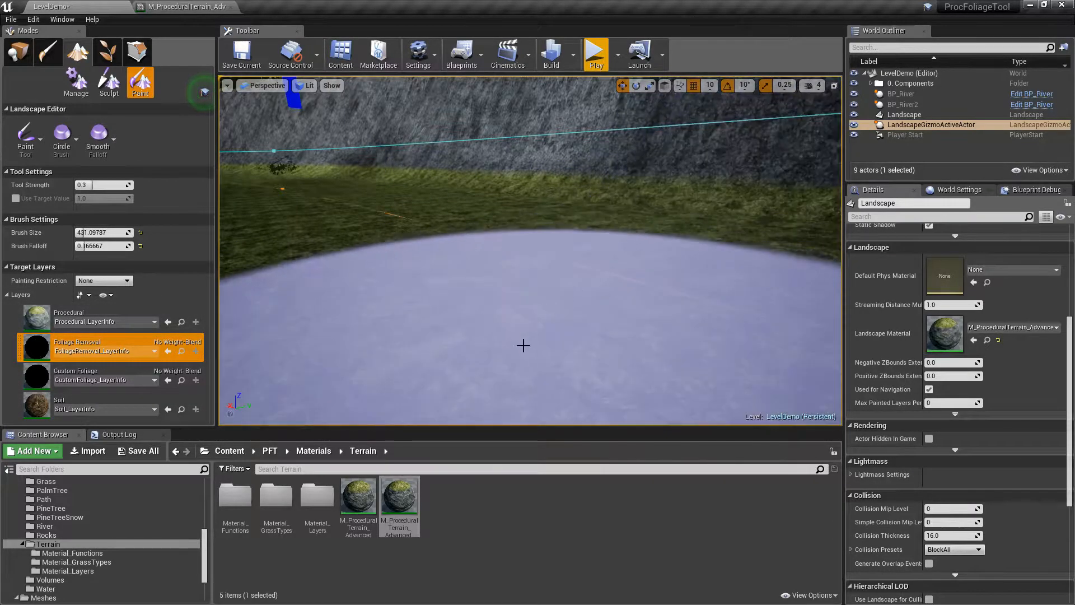
Paint the Soil layer across the second river's bed and return to actor placement mode.
right_drag(617, 253, 499, 265)
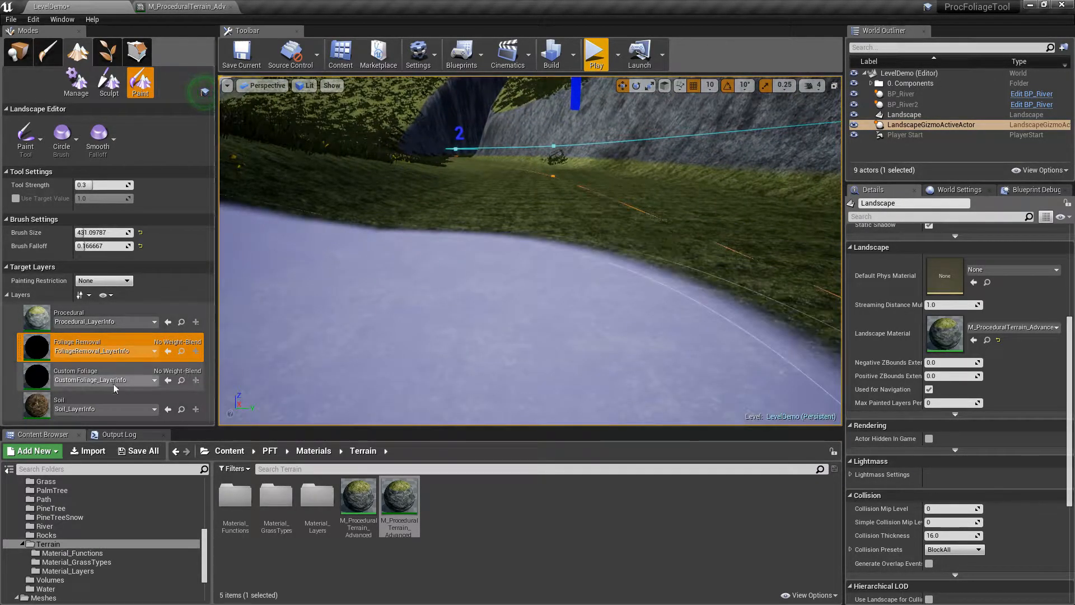
click(34, 411)
drag(502, 305, 518, 224)
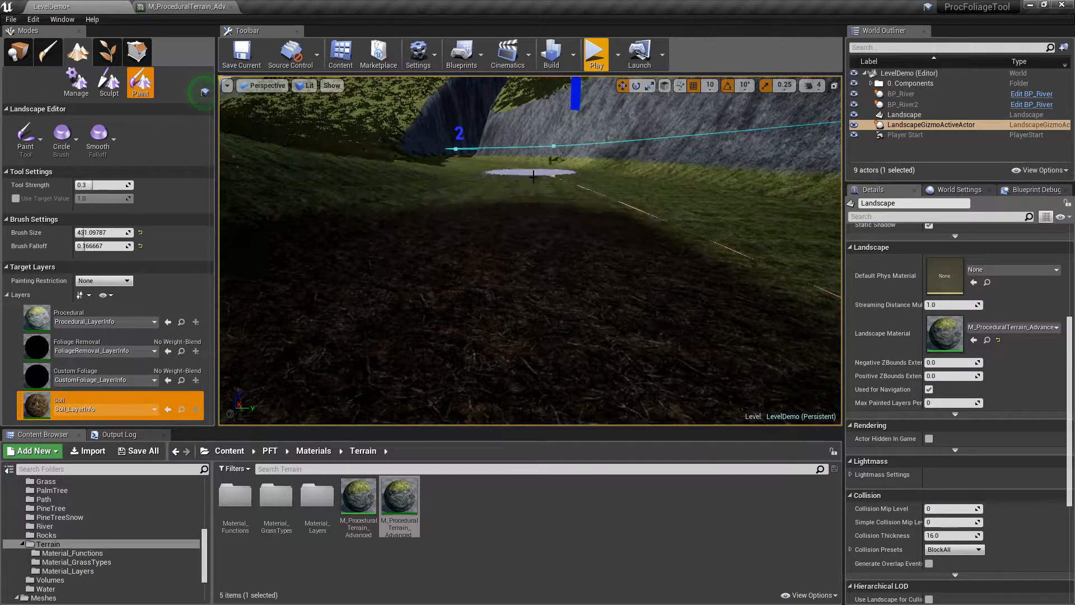
mouse_move(588, 231)
mouse_down()
mouse_move(535, 193)
mouse_move(665, 206)
mouse_move(408, 230)
mouse_move(516, 173)
mouse_move(649, 192)
mouse_up()
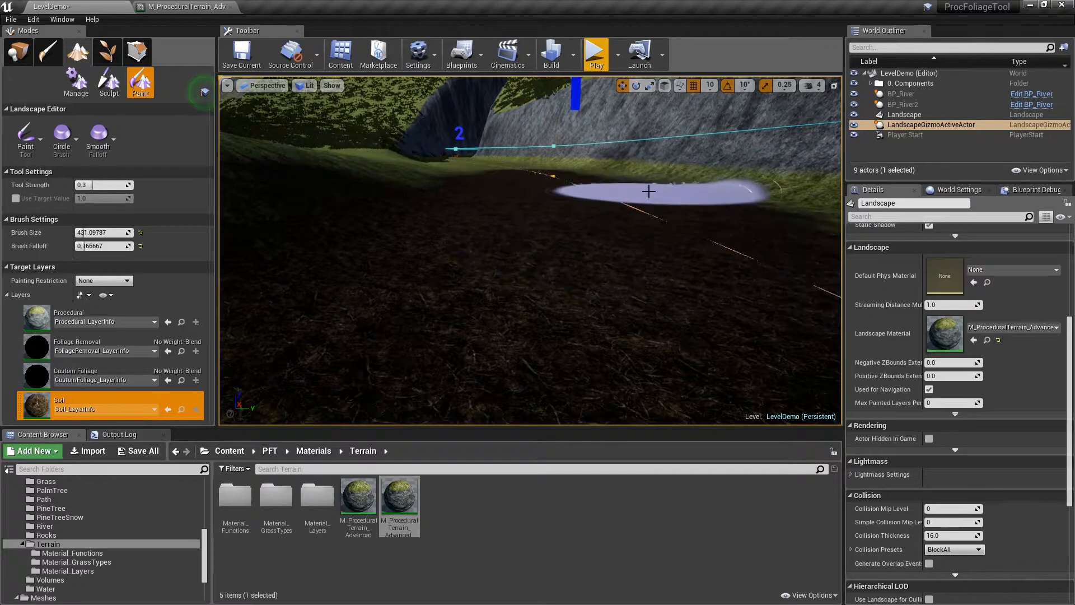
click(19, 52)
Select the second river and open its material instance M_River_Standard for editing.
right_drag(476, 229, 496, 230)
right_drag(570, 232, 795, 242)
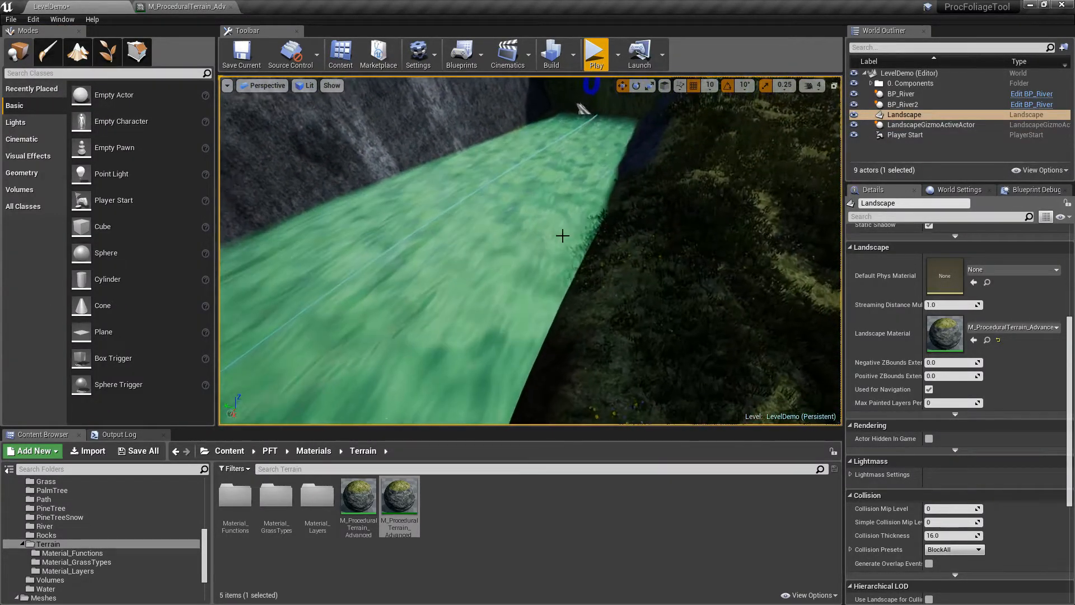
click(569, 232)
scroll(966, 396, up, 3)
click(987, 431)
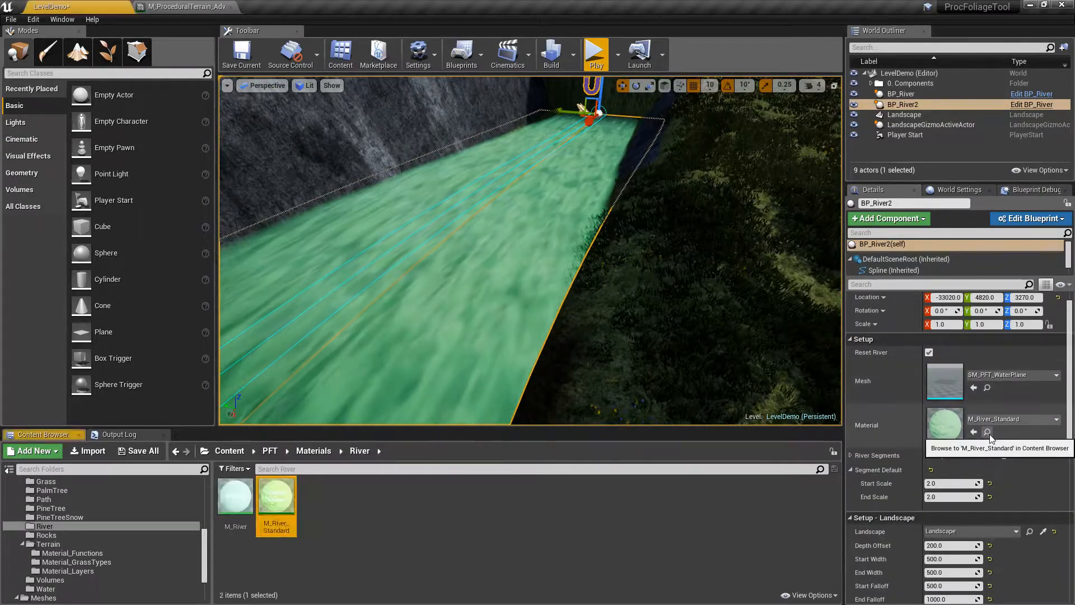
double_click(272, 492)
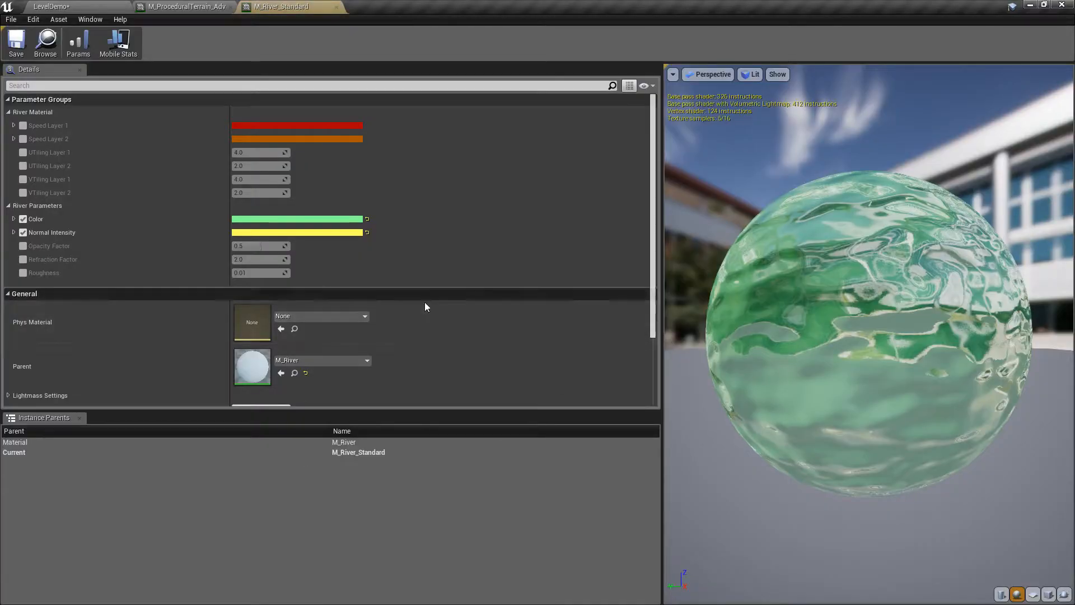
Disable the Normal Intensity override, set the Opacity Factor to 0.2, save the river material and return to the level.
click(23, 232)
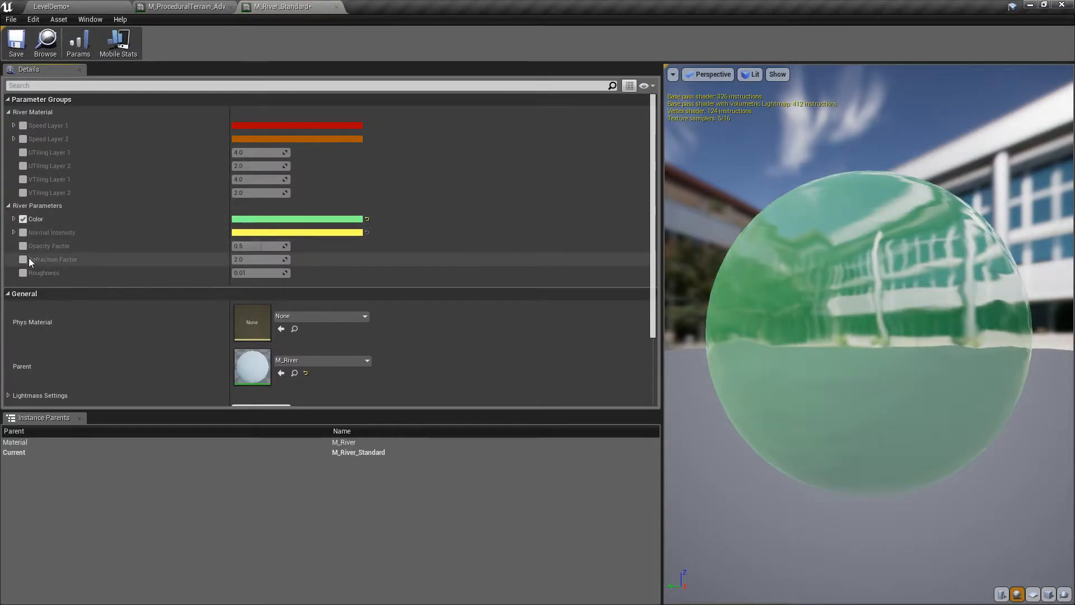
click(23, 246)
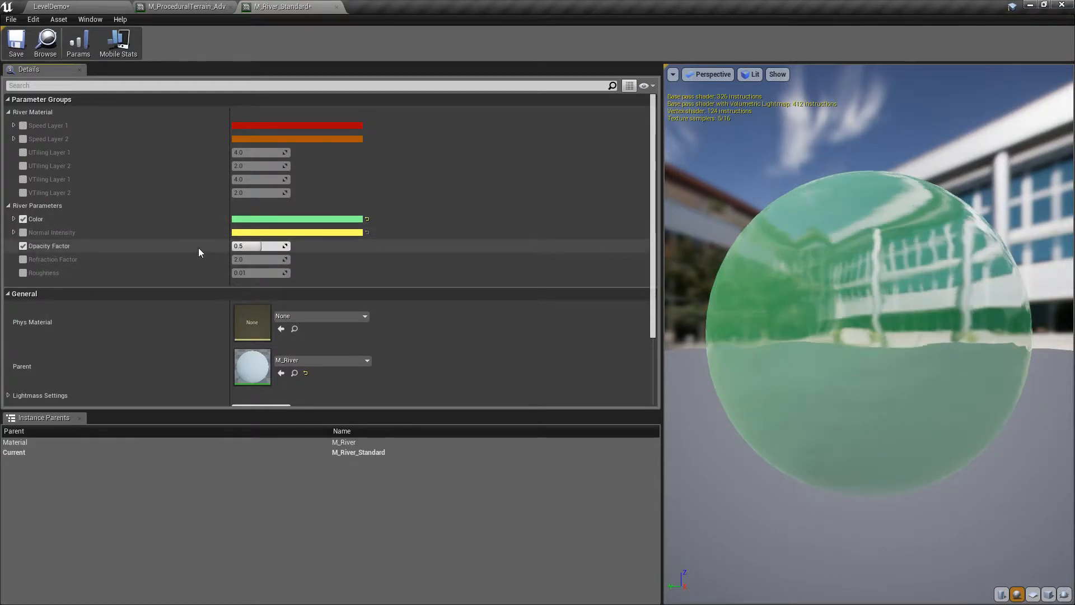
click(246, 247)
text(0.2)
key(Return)
click(21, 49)
click(88, 11)
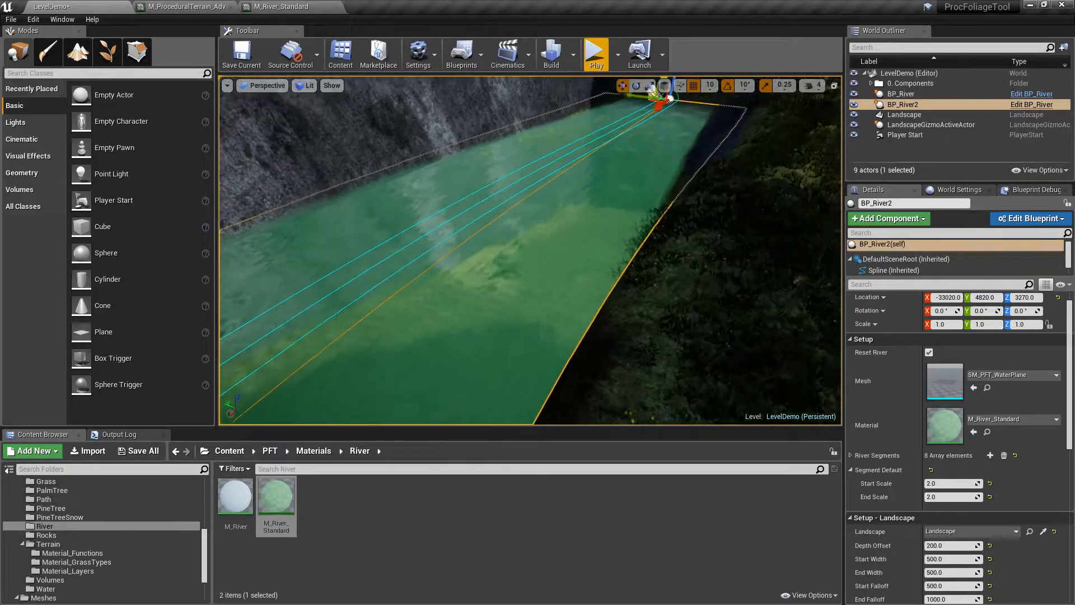
Play-test the level in the second river, end the session and inspect the translucent water from above.
right_drag(531, 250, 437, 240)
right_drag(671, 223, 459, 224)
click(594, 56)
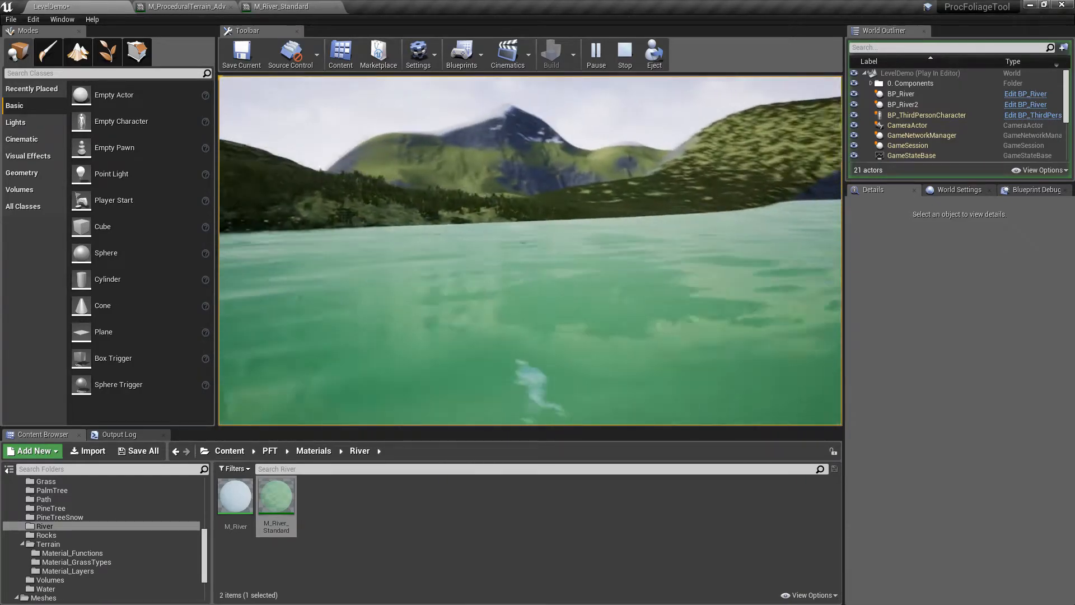
key(Escape)
right_drag(583, 185, 515, 252)
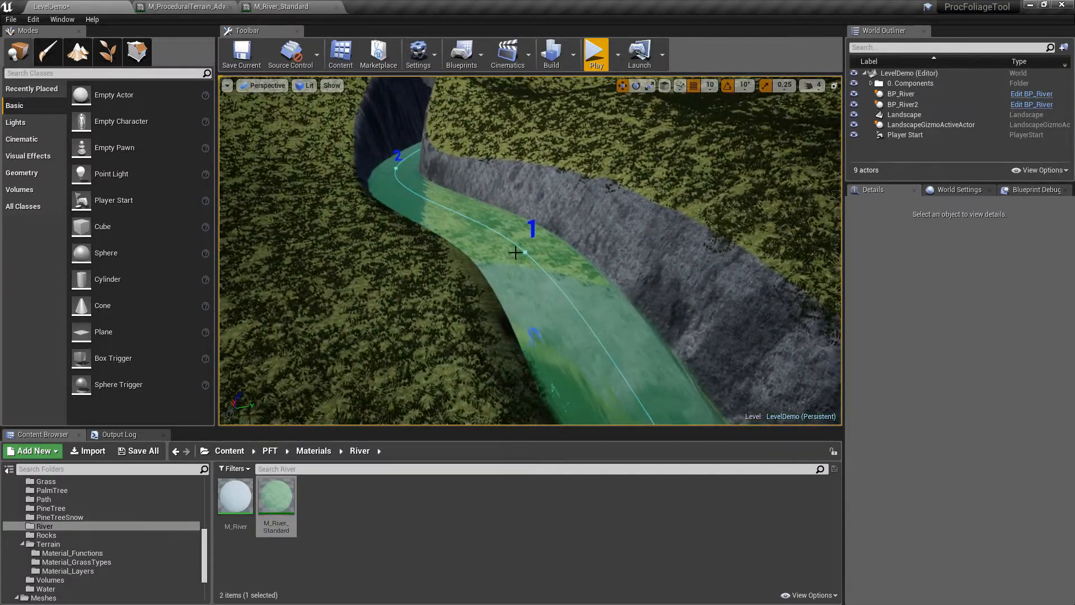
Select the second river and lower it to a Z location of 3200.
click(515, 253)
key(f)
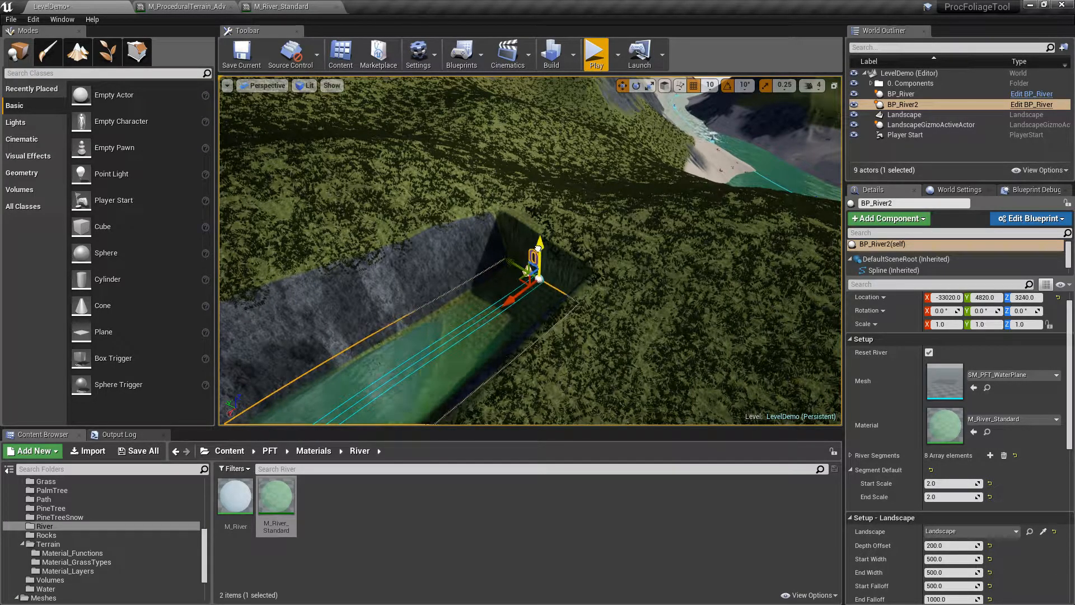
scroll(959, 415, down, 3)
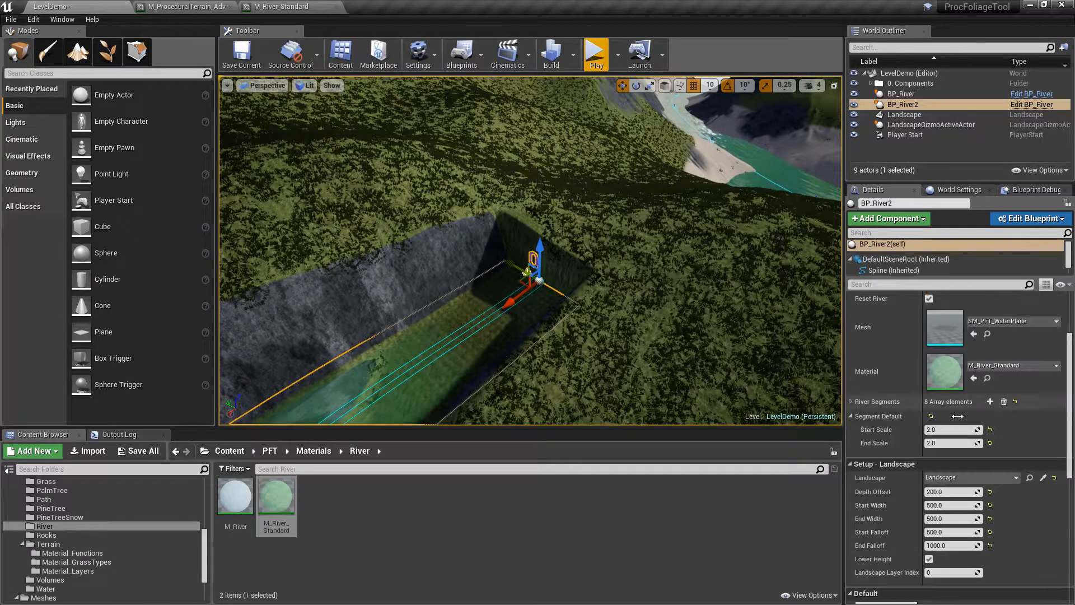
Play-test the level along the lowered second river and end the session.
right_drag(560, 252, 481, 286)
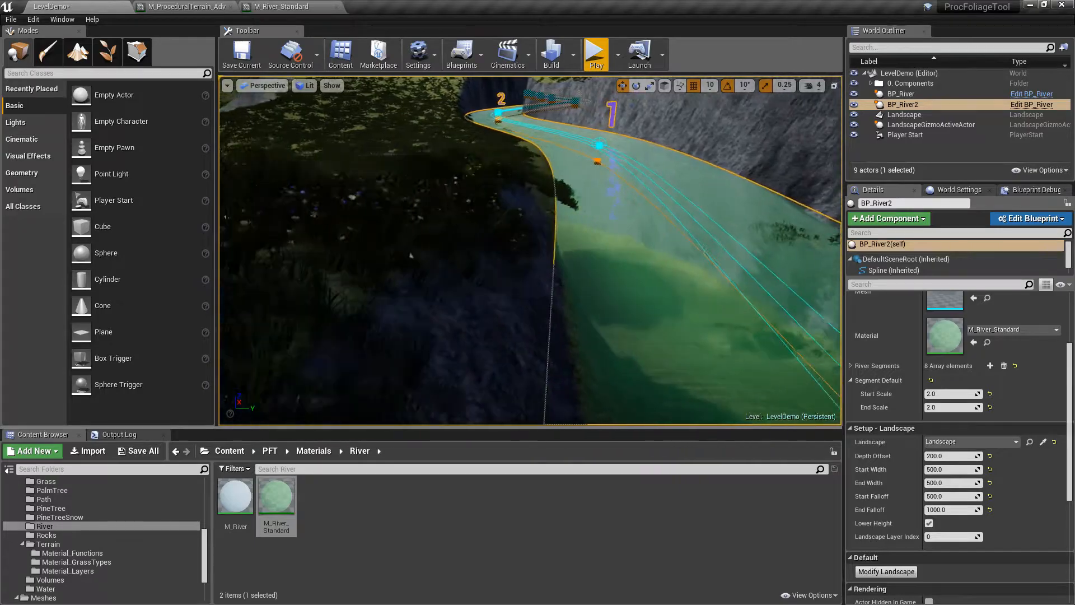
click(596, 58)
key(w)
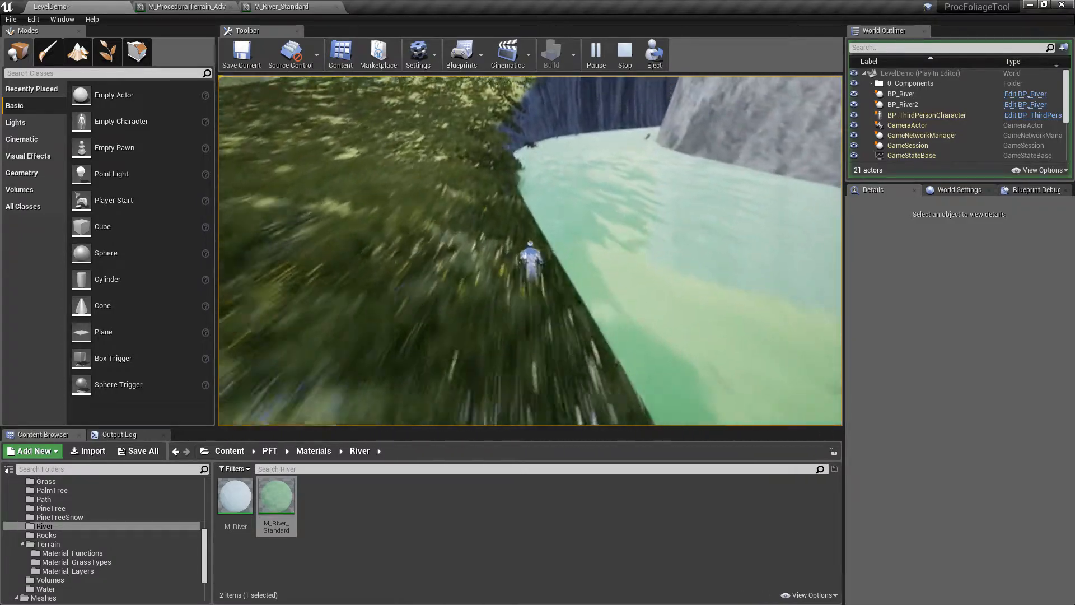
key(Escape)
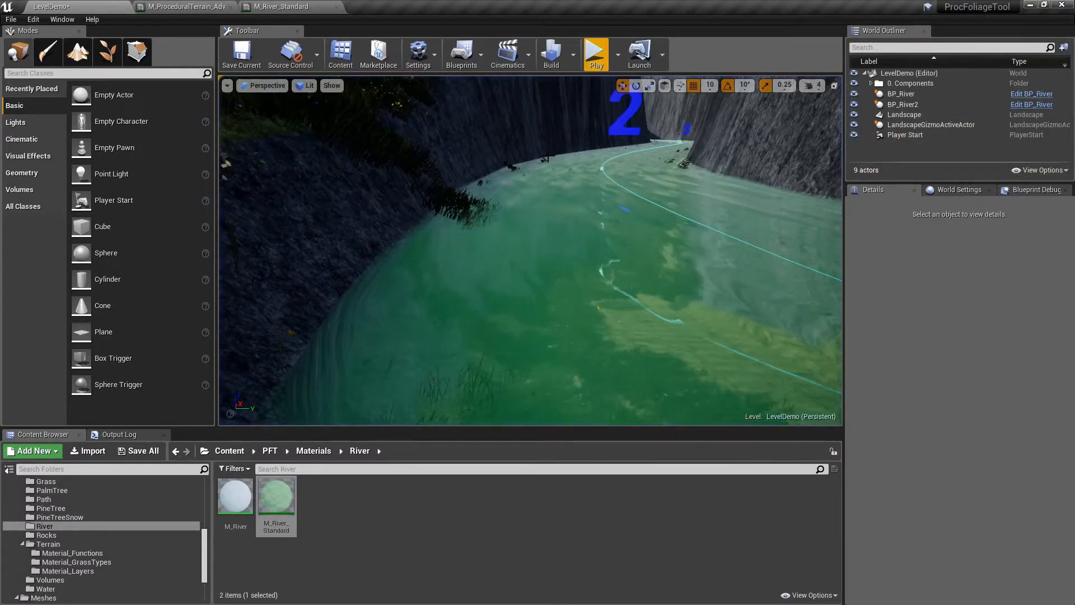
Select the second river and set its Segment Default Start Scale and End Scale to 4.0.
click(660, 252)
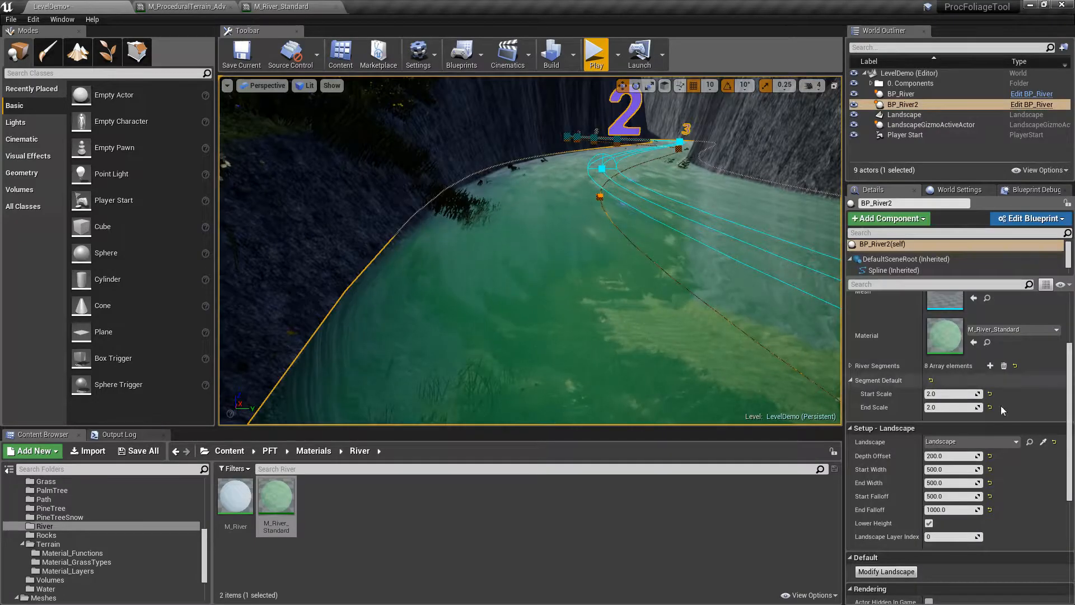
right_drag(717, 235, 840, 238)
mouse_move(629, 198)
right_down()
mouse_move(622, 194)
mouse_move(644, 205)
mouse_move(630, 198)
right_up()
key(a)
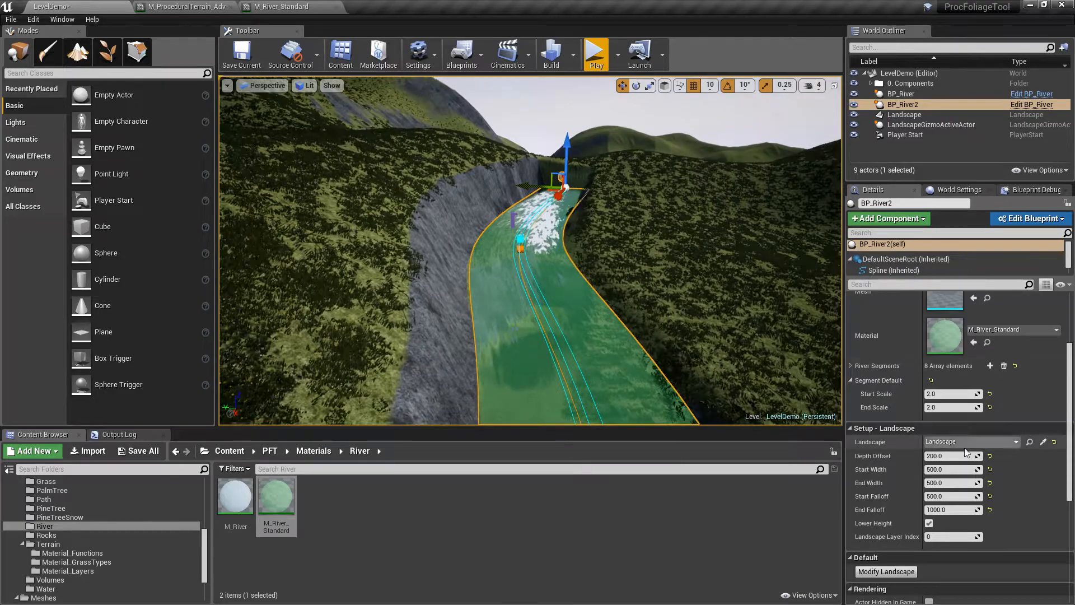
click(953, 395)
text(4)
key(Tab)
text(4)
key(Return)
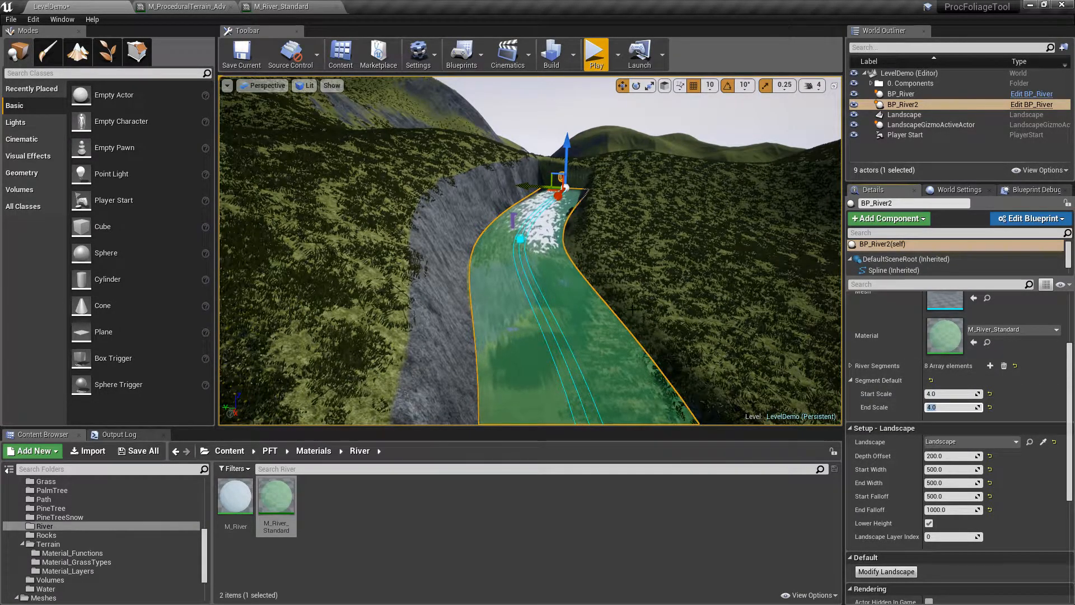
Reset the second river so its segments rebuild with the new default scales.
key(d)
right_drag(513, 241, 456, 257)
scroll(915, 347, up, 4)
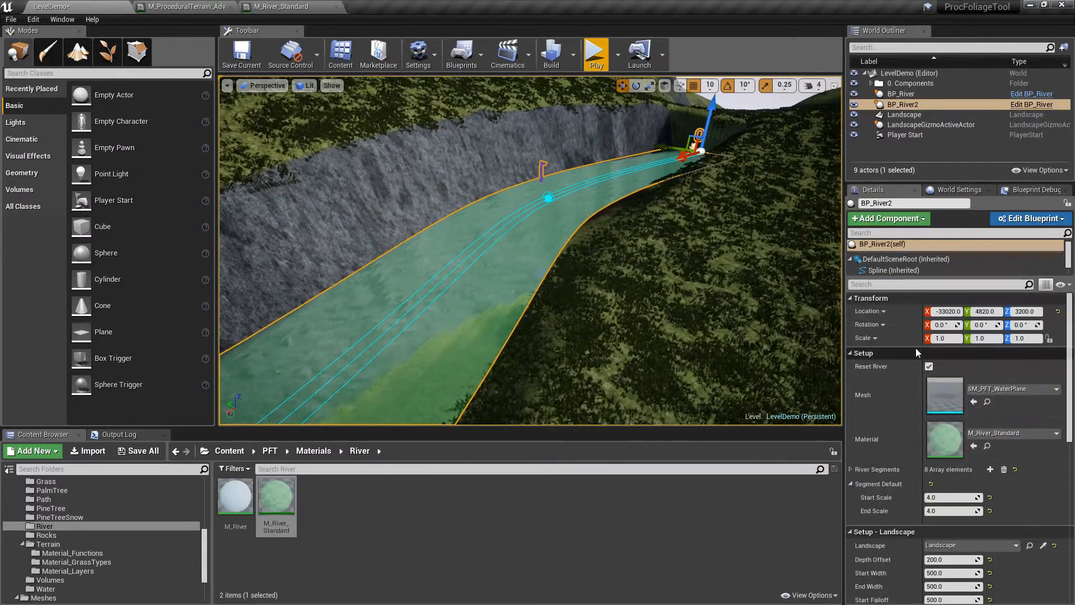
click(929, 366)
Play-test the level beside the widened second river, check the grass along its bank and end the session.
key(w)
right_drag(663, 275, 707, 271)
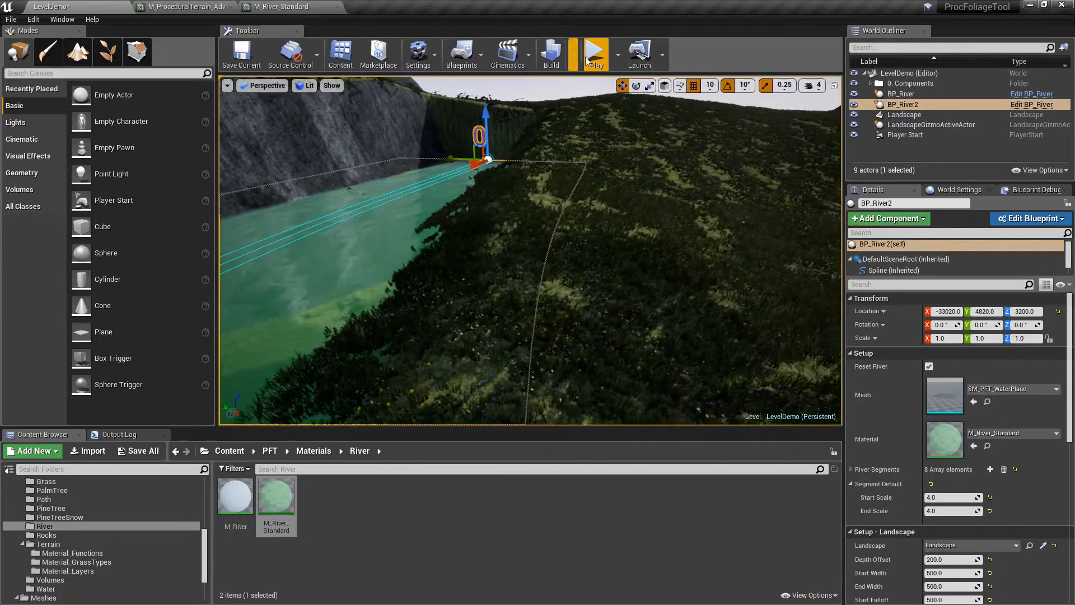
click(595, 54)
key(w)
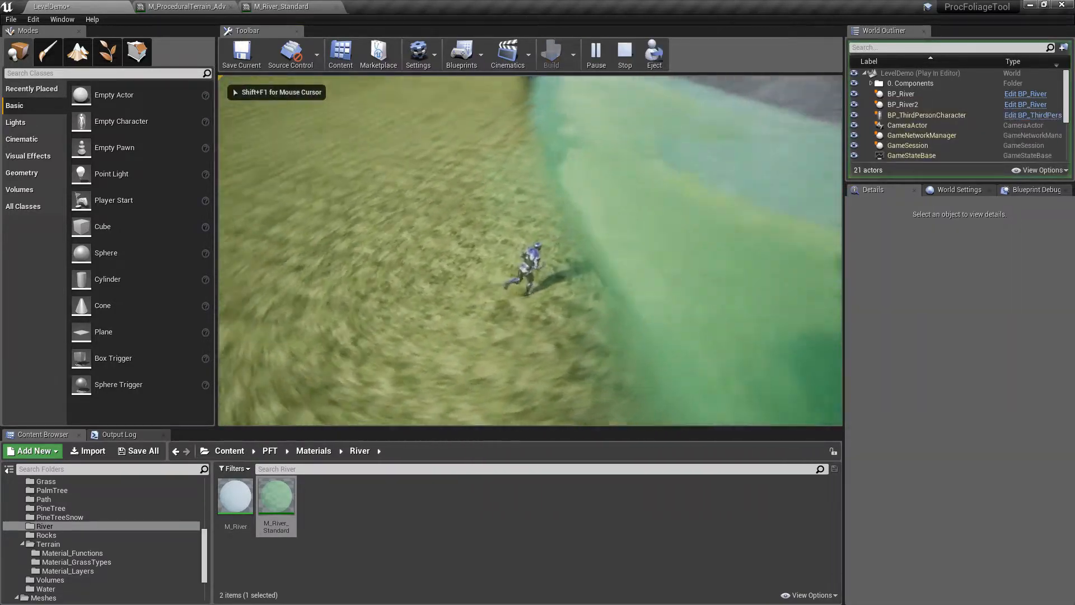
key(w)
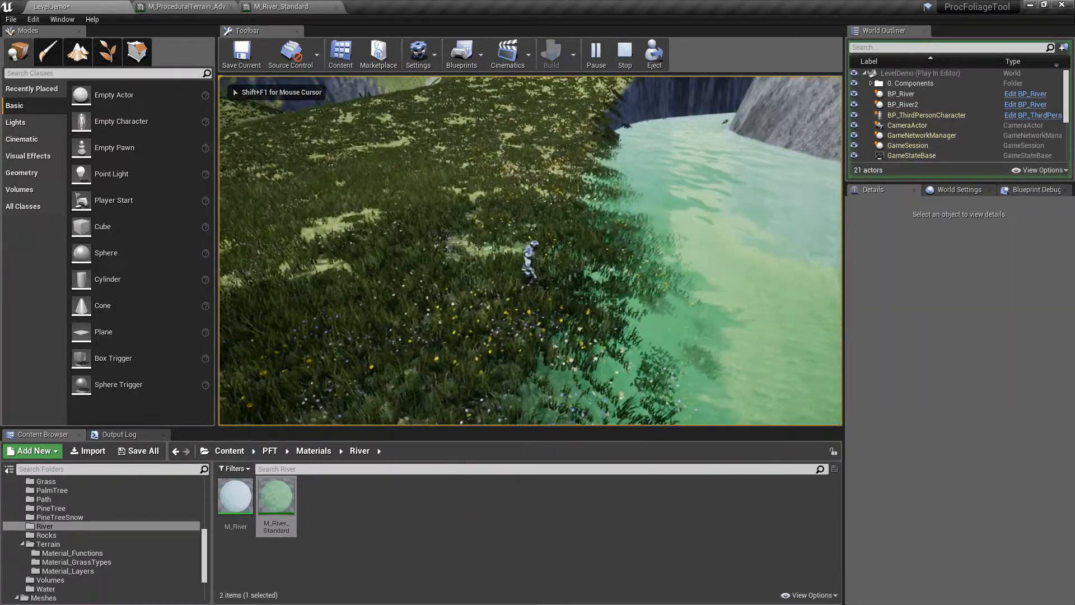
key(Escape)
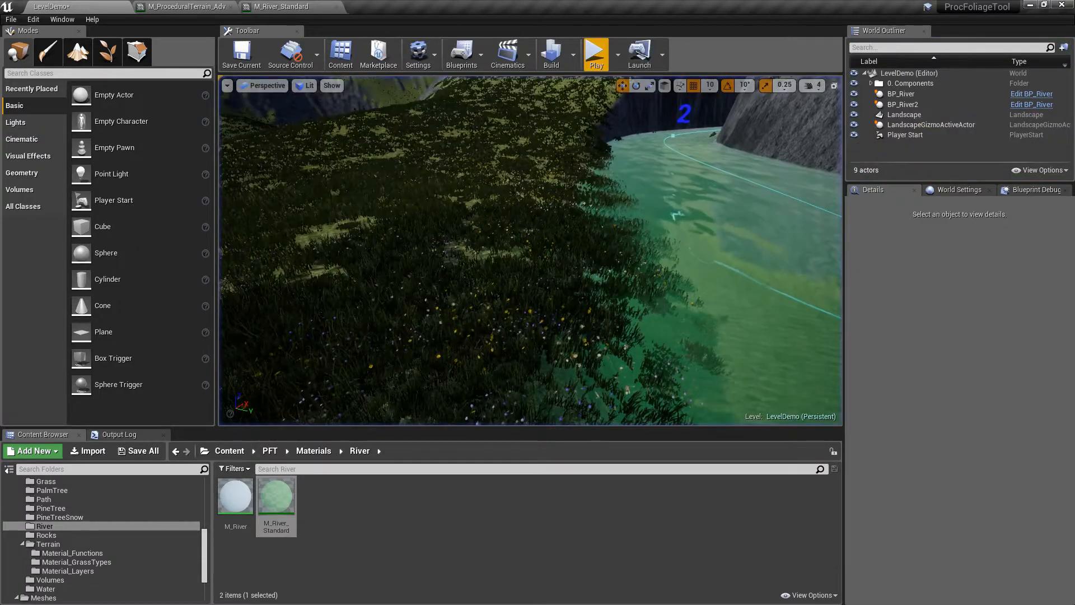
Paint the Foliage Removal layer along the second river's grassy bank and return to actor placement mode.
click(79, 61)
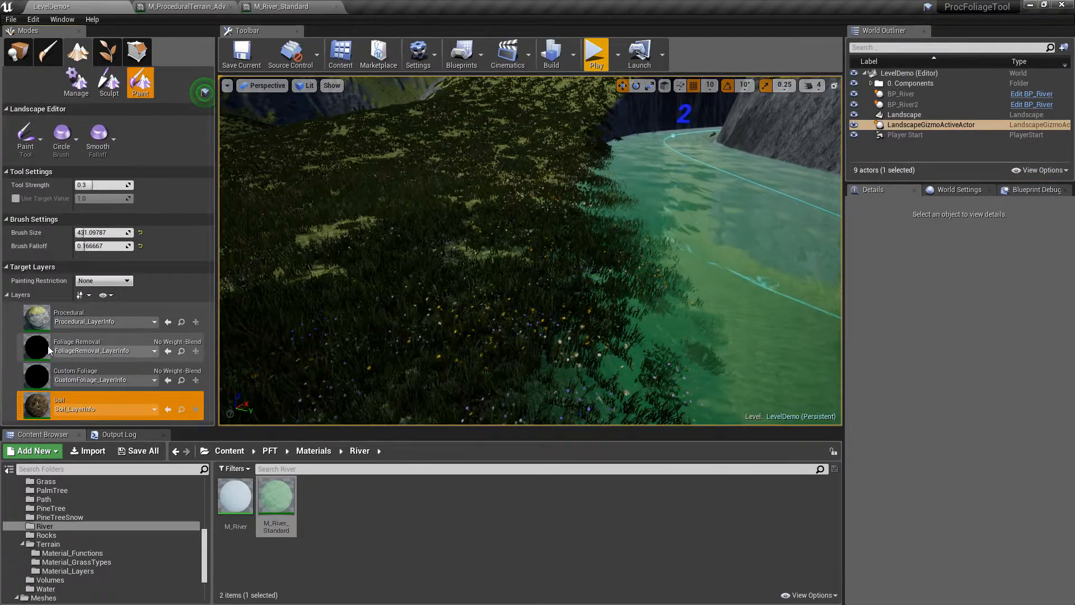
click(48, 345)
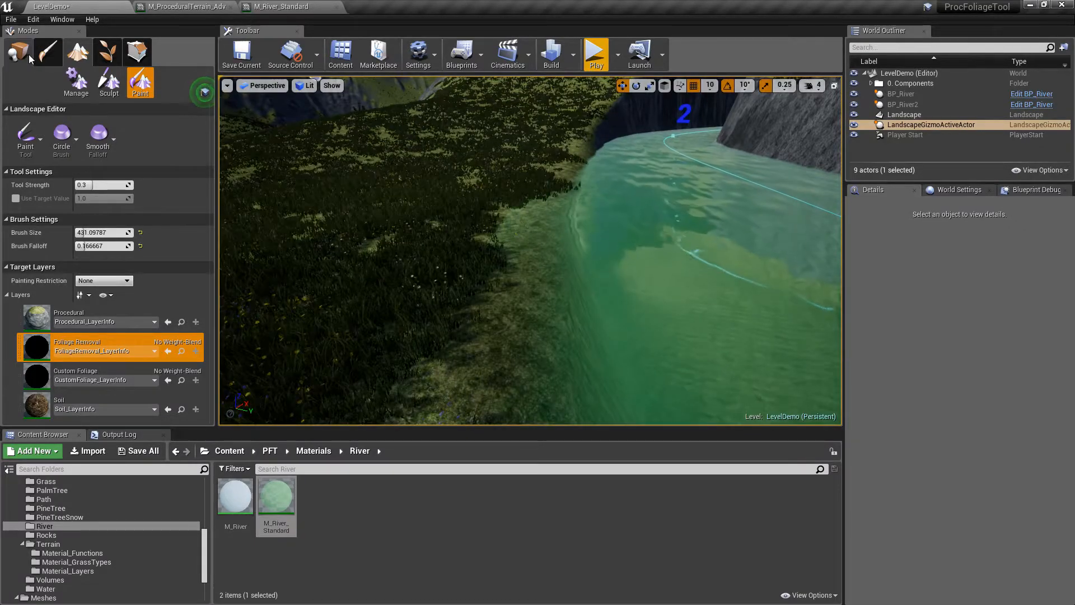
key(shift+1)
Play-test the level along the cleared riverbank, end the session and inspect the rivers and surrounding landscape from above.
click(595, 56)
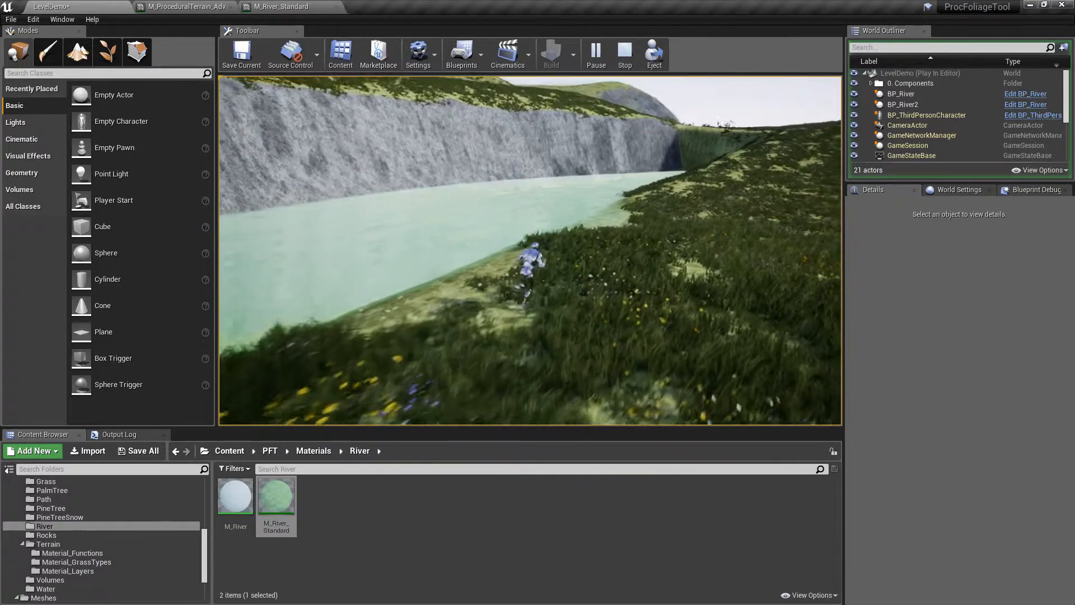
key(Escape)
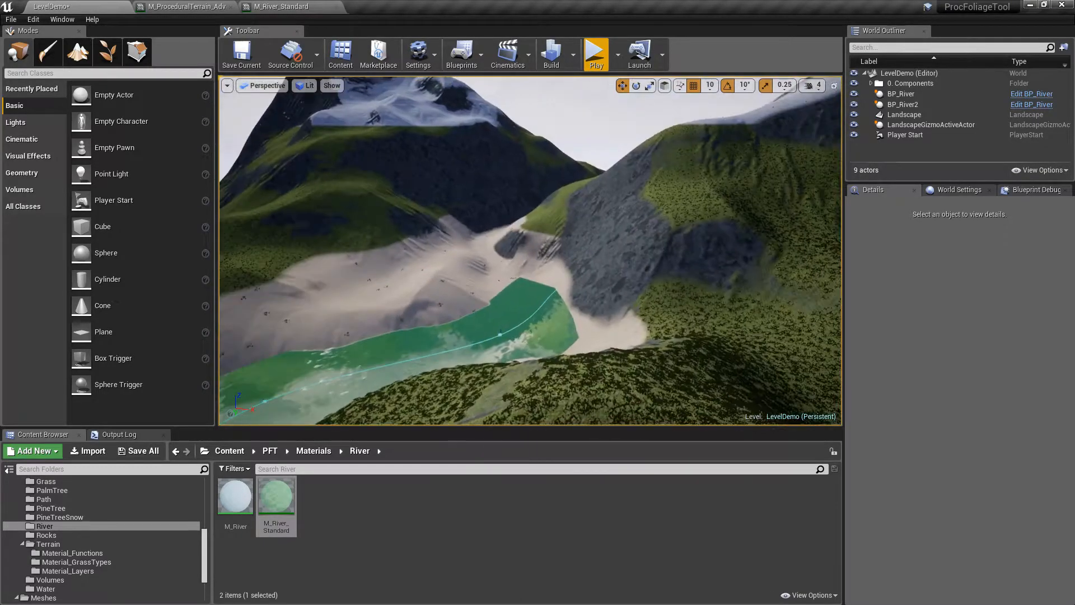
right_drag(530, 250, 770, 357)
right_drag(236, 132, 140, 89)
right_drag(531, 250, 448, 252)
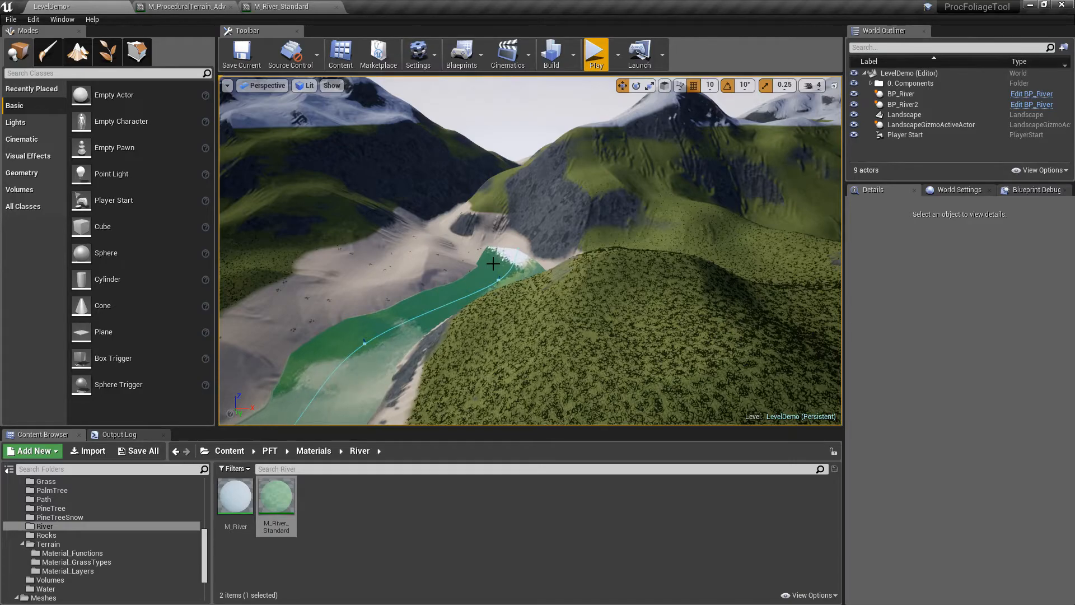
key(a)
right_drag(599, 257, 1036, 236)
key(w)
right_drag(560, 252, 523, 240)
Switch to the PFT_Tutorial_3 presentation in PowerPoint and show its River Tool title slide.
key(alt+Tab)
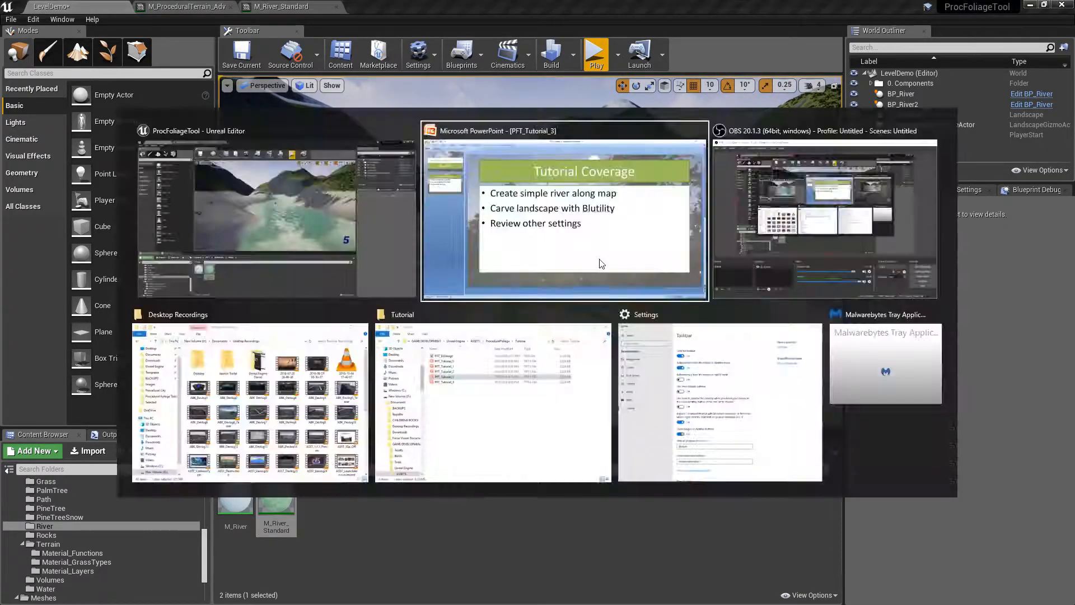
click(84, 84)
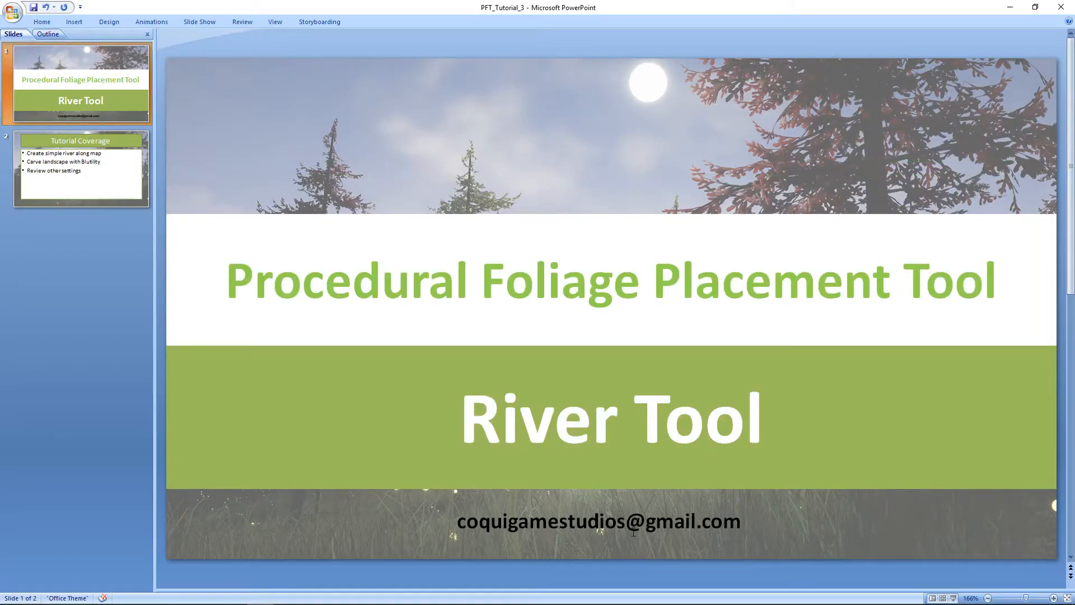